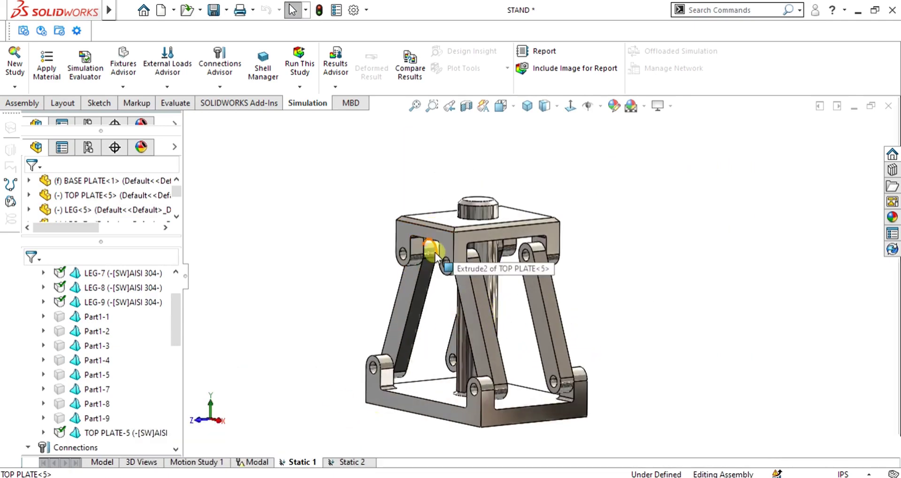
# Examine the Static 1 study's pin connectors and the empty pin holes in the stand's top plate and legs
pyautogui.scroll(-5, 477, 281)
pyautogui.moveTo(176, 309); pyautogui.dragTo(177, 358)
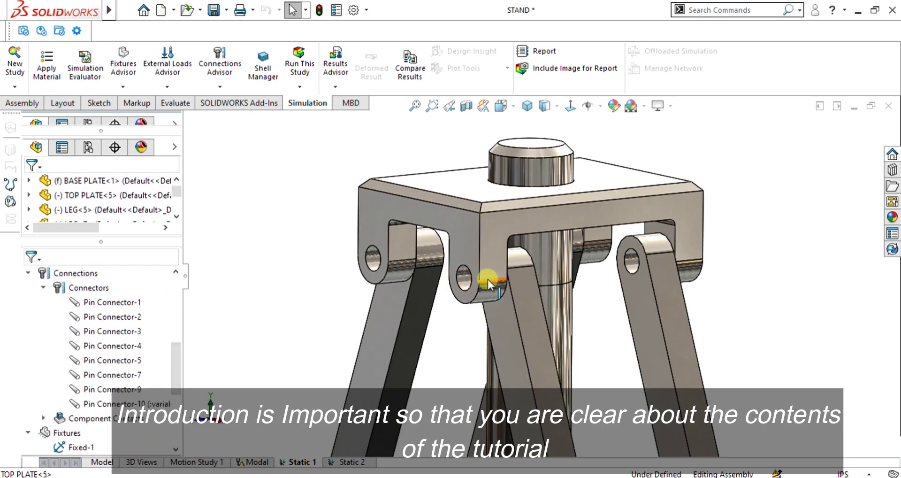
pyautogui.moveTo(374, 257); pyautogui.dragTo(397, 257, button='middle')
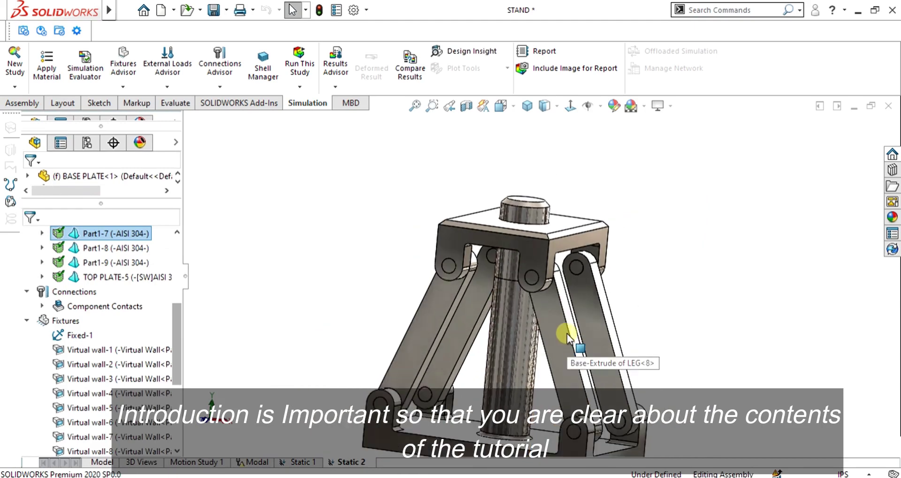
pyautogui.moveTo(584, 344); pyautogui.dragTo(564, 341, button='middle')
pyautogui.scroll(-5, 531, 278)
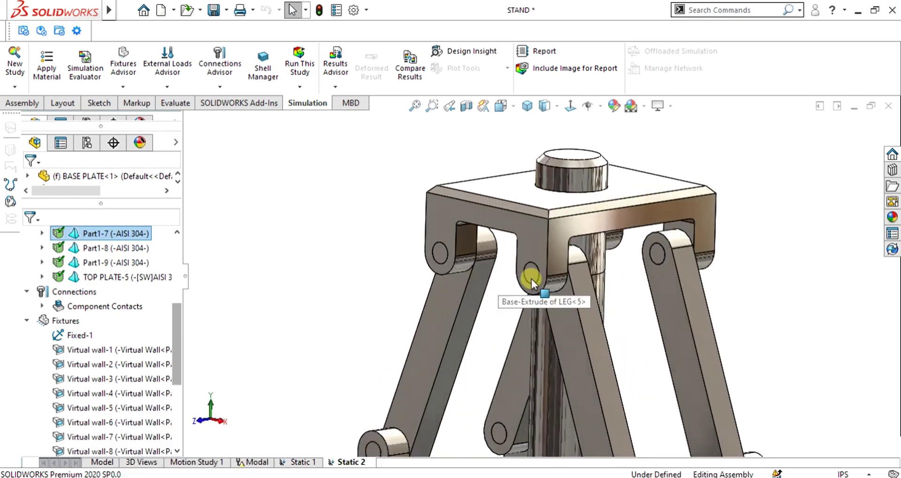
# Examine the solid pins joining the legs to the top and base plates in the Static 2 study
pyautogui.click(402, 246)
pyautogui.click(318, 266)
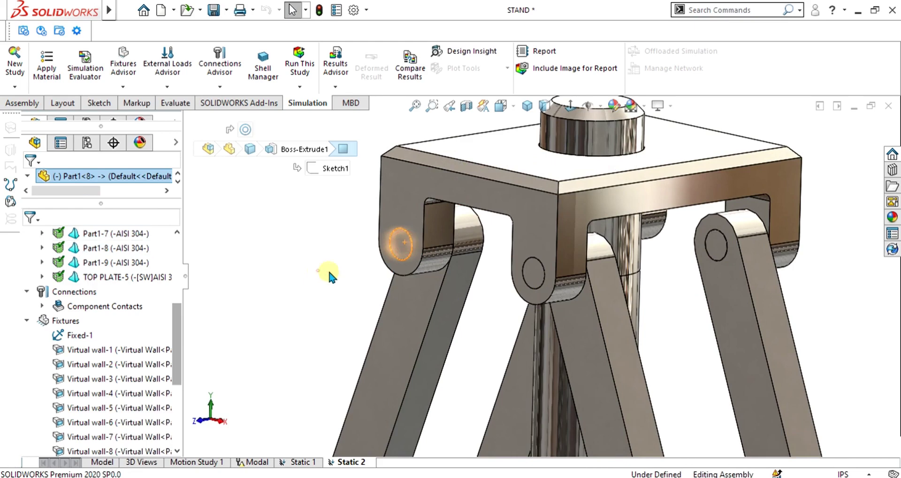
pyautogui.scroll(6, 433, 286)
pyautogui.scroll(-5, 577, 338)
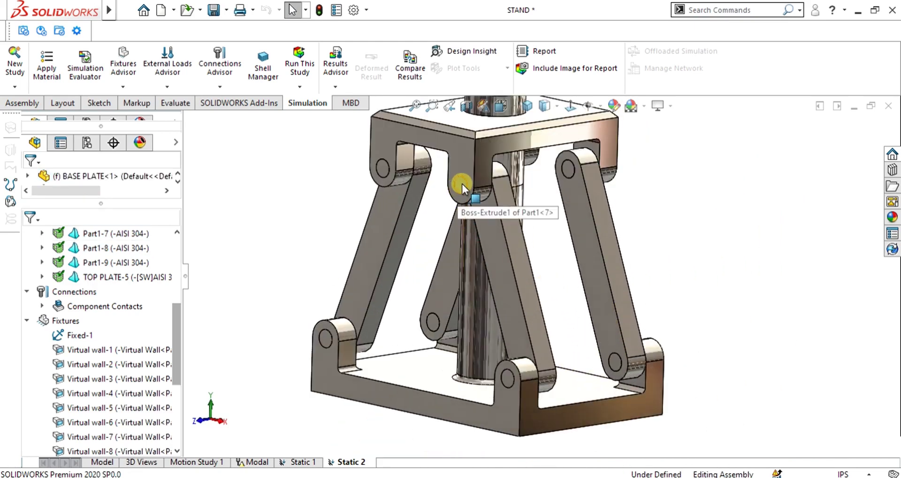
pyautogui.click(381, 169)
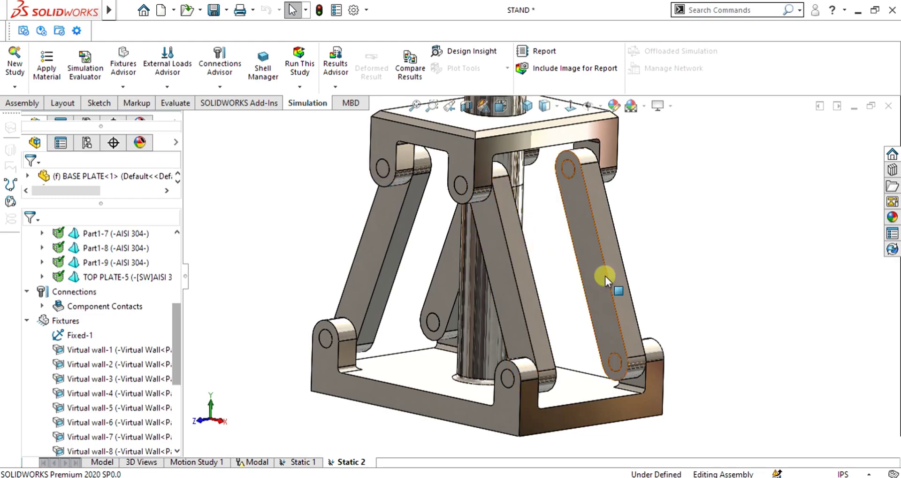
pyautogui.scroll(3, 604, 275)
pyautogui.moveTo(511, 252); pyautogui.dragTo(567, 337, button='middle')
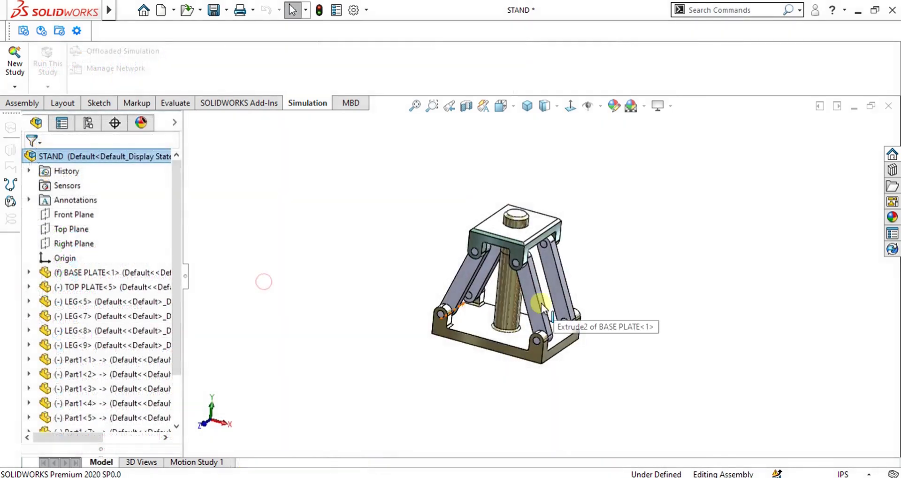
pyautogui.moveTo(541, 302); pyautogui.dragTo(542, 266, button='middle')
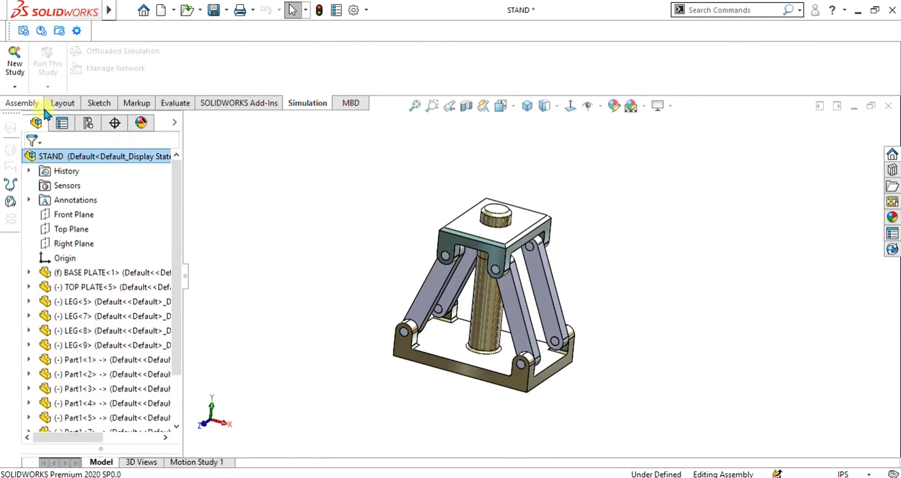
# Switch to the Word document, read the pin connector's No Translation and No Rotation options in the connector table, and return to SOLIDWORKS
pyautogui.click(28, 103)
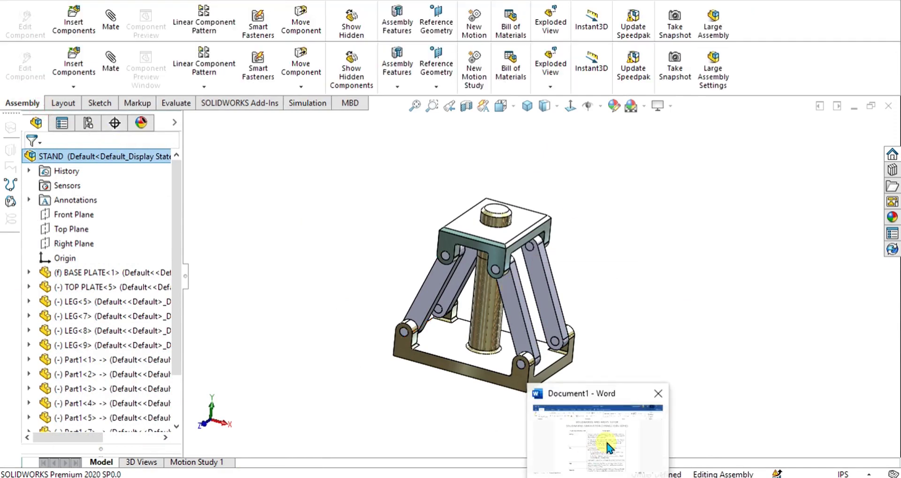
pyautogui.click(605, 439)
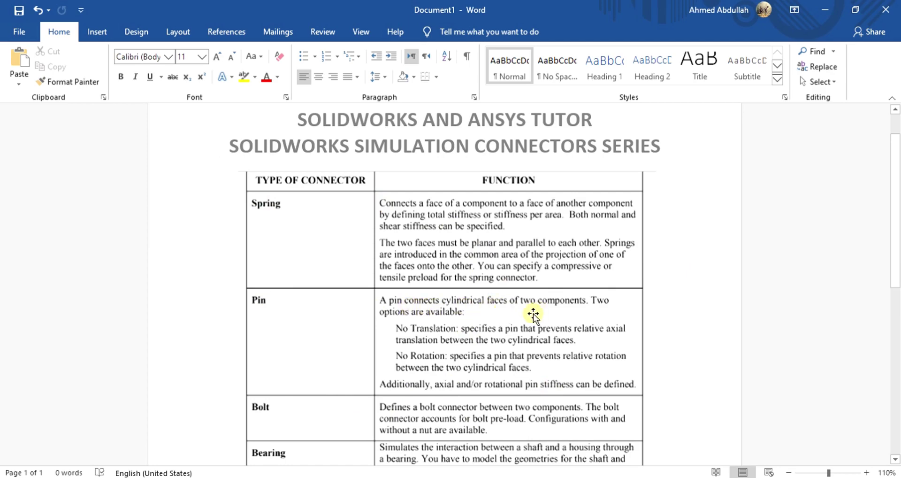
pyautogui.scroll(-5, 548, 311)
pyautogui.scroll(5, 547, 287)
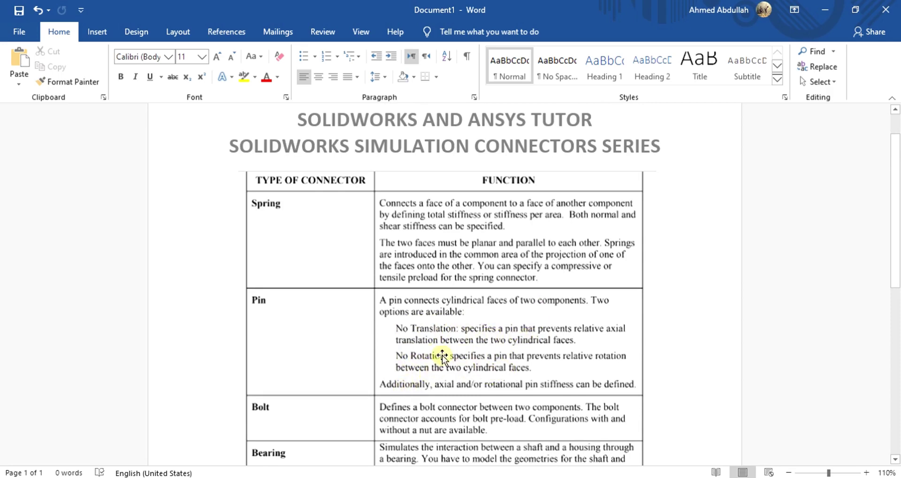
pyautogui.scroll(-4, 451, 332)
pyautogui.scroll(4, 401, 282)
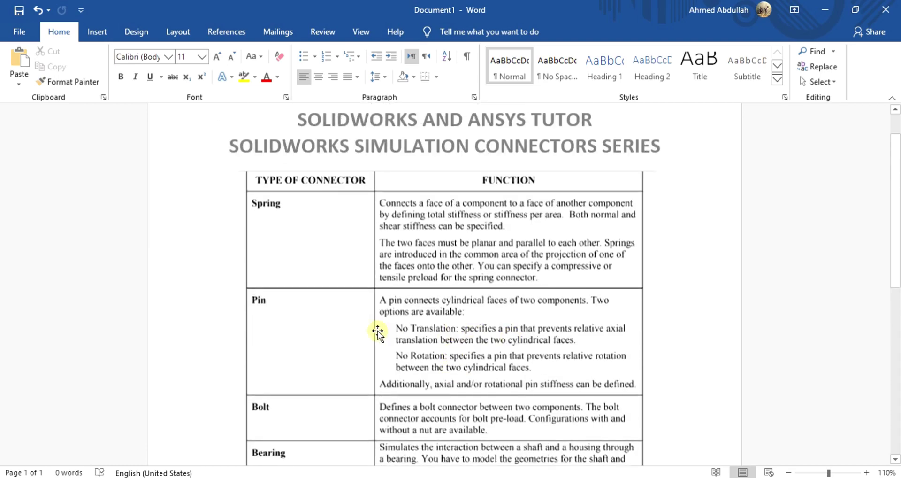
pyautogui.click(825, 10)
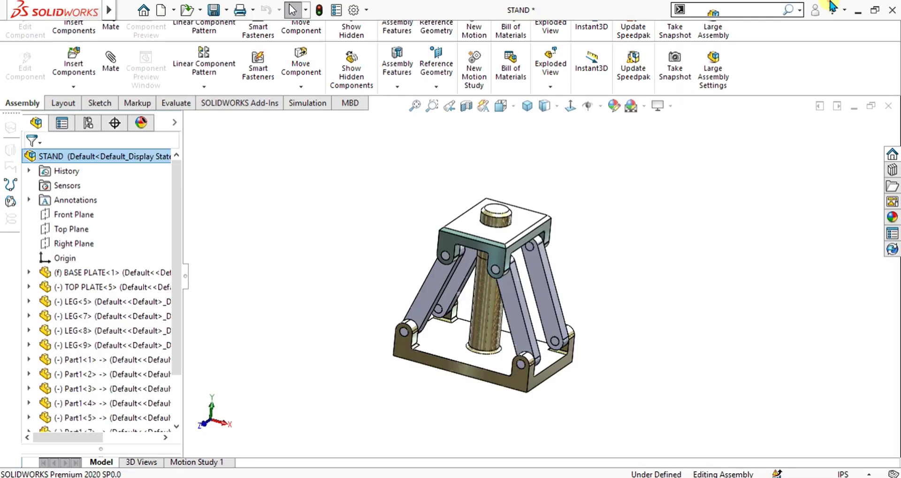
# Create a new static simulation study named Static 1 for the stand assembly
pyautogui.moveTo(505, 329); pyautogui.dragTo(491, 312)
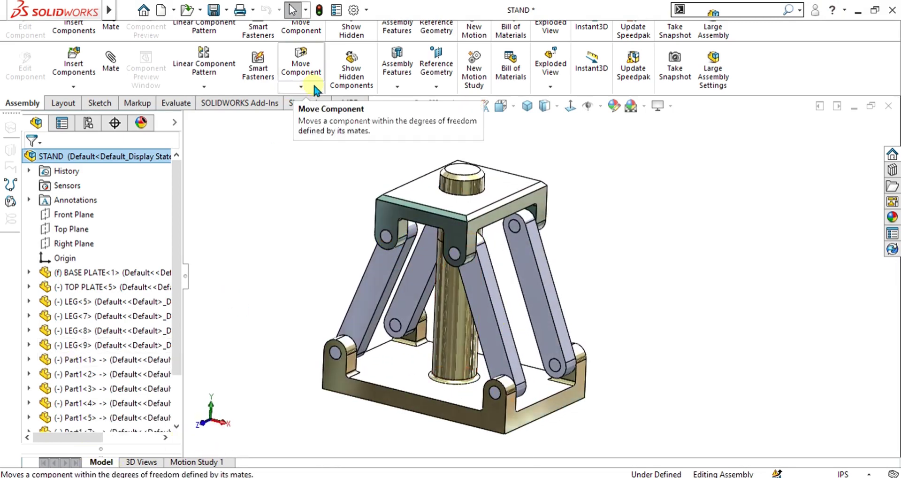
pyautogui.click(297, 104)
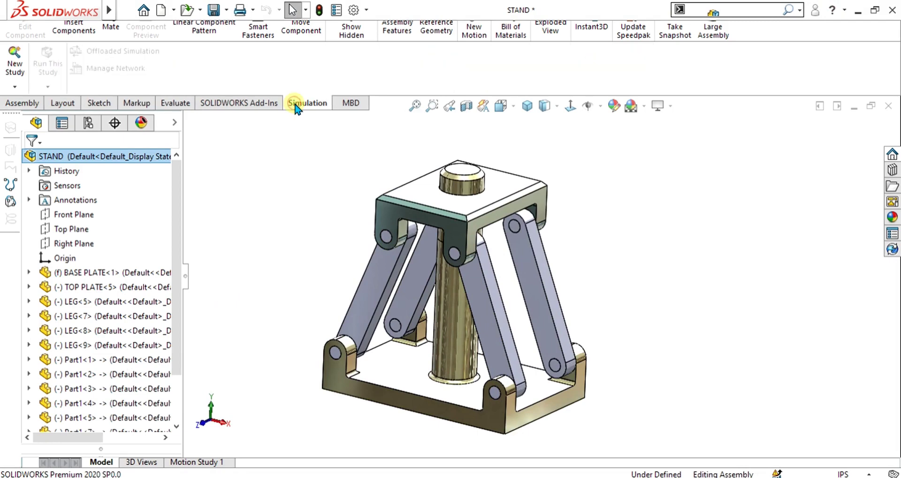
pyautogui.click(15, 60)
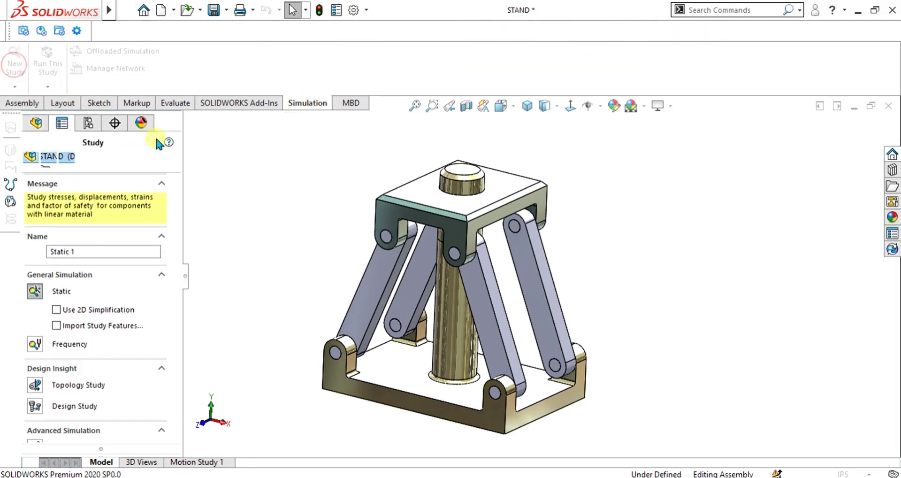
pyautogui.click(28, 160)
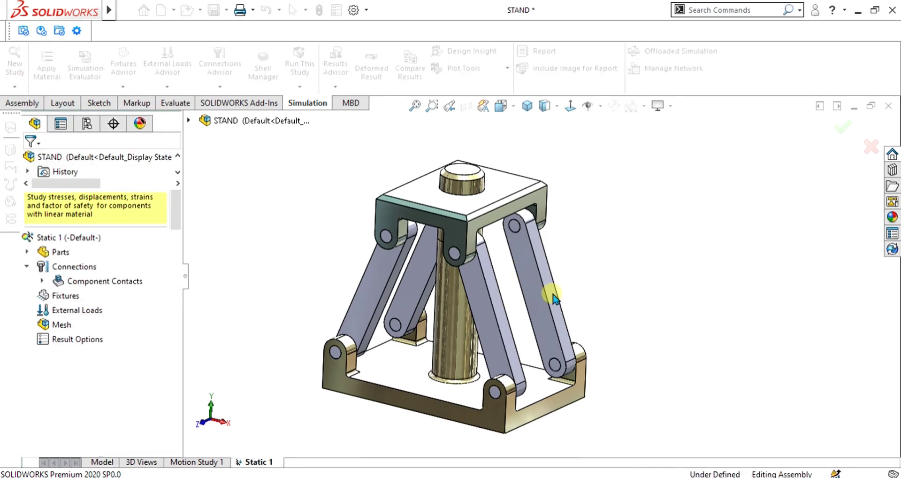
# Apply AISI 304 steel to the eight pin parts Part1-1 to Part1-5 and Part1-7 to Part1-9
pyautogui.moveTo(569, 309); pyautogui.dragTo(502, 248, button='middle')
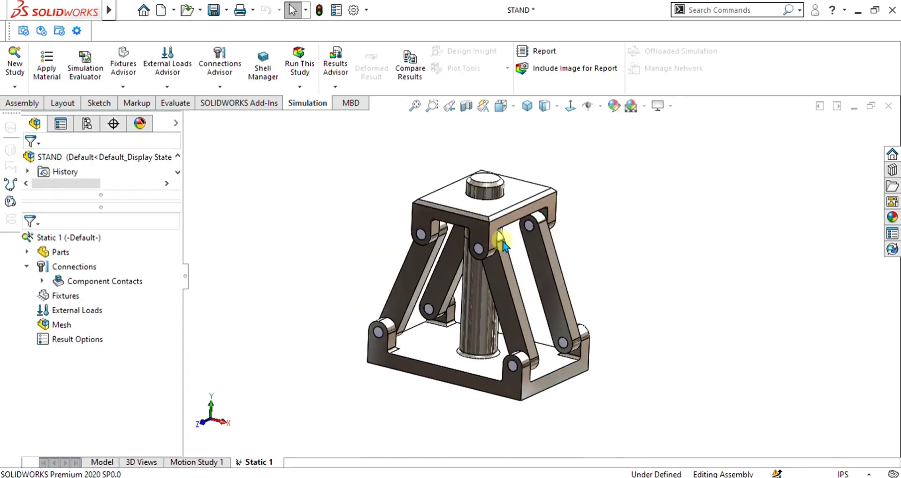
pyautogui.click(25, 250)
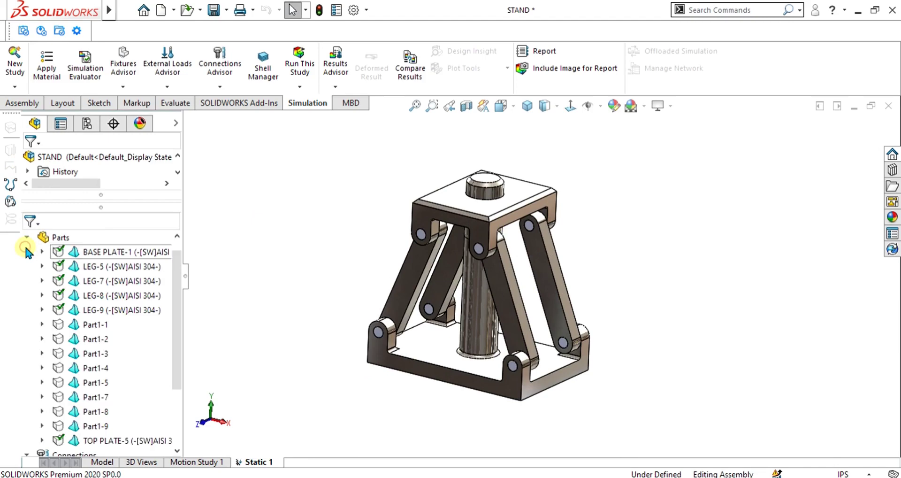
pyautogui.moveTo(178, 278)
pyautogui.mouseDown()
pyautogui.moveTo(181, 295)
pyautogui.moveTo(178, 277)
pyautogui.mouseUp()
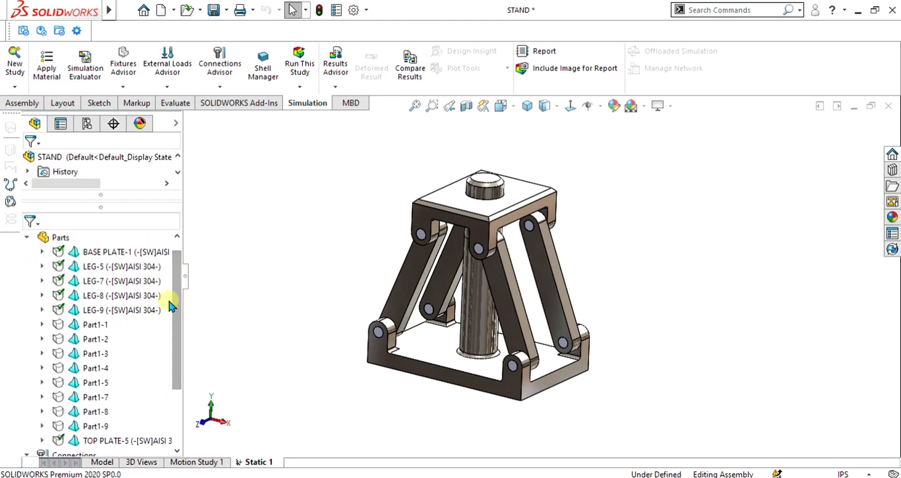
pyautogui.click(97, 324)
pyautogui.keyDown('ctrl'); pyautogui.click(96, 339); pyautogui.keyUp('ctrl')
pyautogui.keyDown('ctrl'); pyautogui.click(96, 353); pyautogui.keyUp('ctrl')
pyautogui.keyDown('ctrl'); pyautogui.click(96, 368); pyautogui.keyUp('ctrl')
pyautogui.keyDown('ctrl'); pyautogui.click(96, 382); pyautogui.keyUp('ctrl')
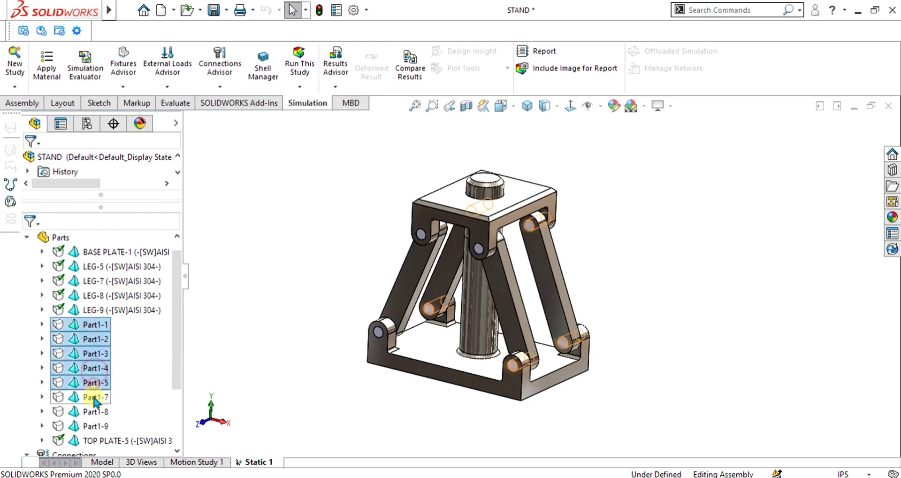
pyautogui.keyDown('ctrl'); pyautogui.click(96, 397); pyautogui.keyUp('ctrl')
pyautogui.keyDown('ctrl'); pyautogui.click(96, 411); pyautogui.keyUp('ctrl')
pyautogui.keyDown('ctrl'); pyautogui.click(96, 425); pyautogui.keyUp('ctrl')
pyautogui.rightClick(95, 427)
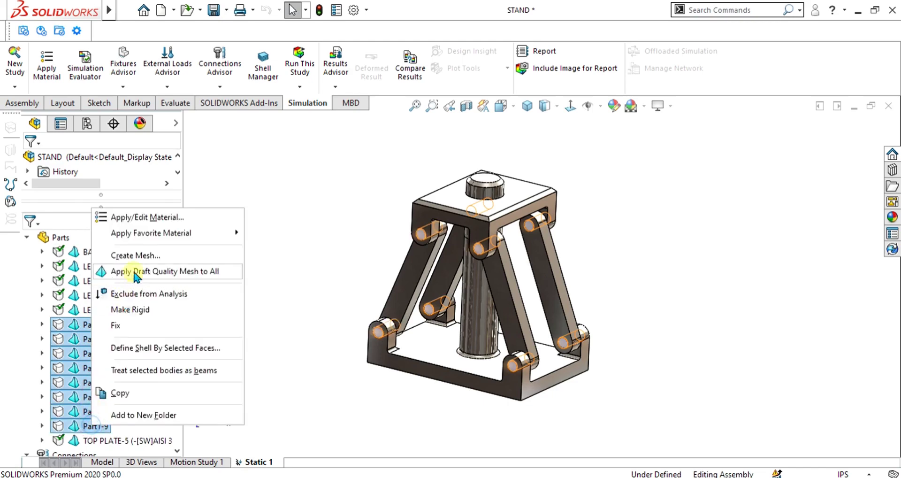
pyautogui.click(155, 217)
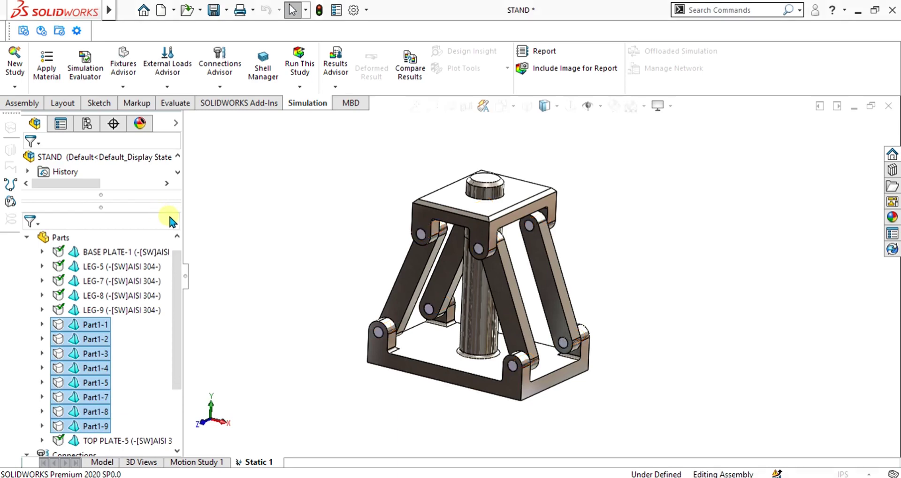
pyautogui.moveTo(200, 149)
pyautogui.mouseDown()
pyautogui.moveTo(207, 161)
pyautogui.moveTo(205, 135)
pyautogui.mouseUp()
pyautogui.click(97, 244)
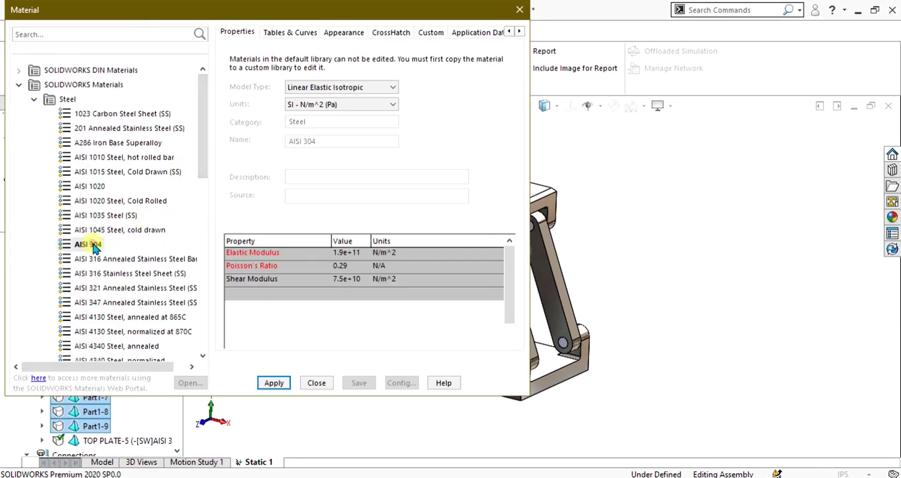
pyautogui.click(275, 383)
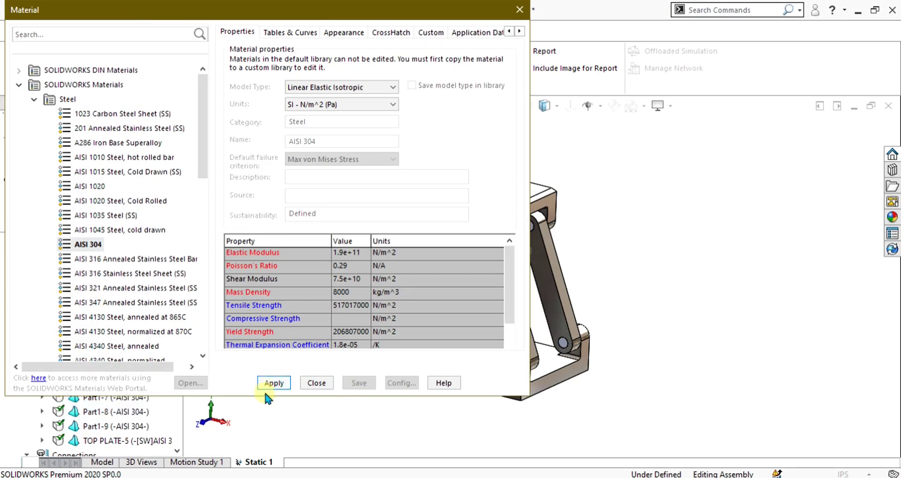
pyautogui.click(317, 382)
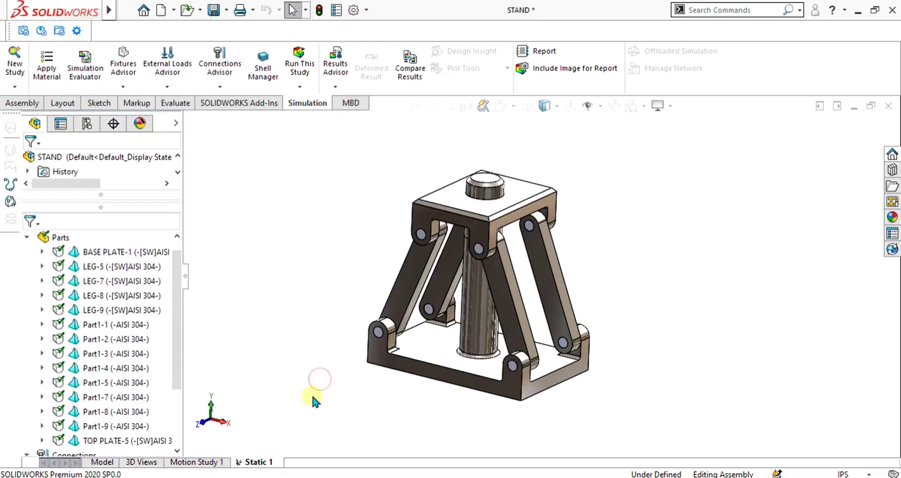
# Collapse the study's Parts folder and check the component contacts under Connections
pyautogui.moveTo(181, 258); pyautogui.dragTo(186, 311)
pyautogui.scroll(5, 182, 320)
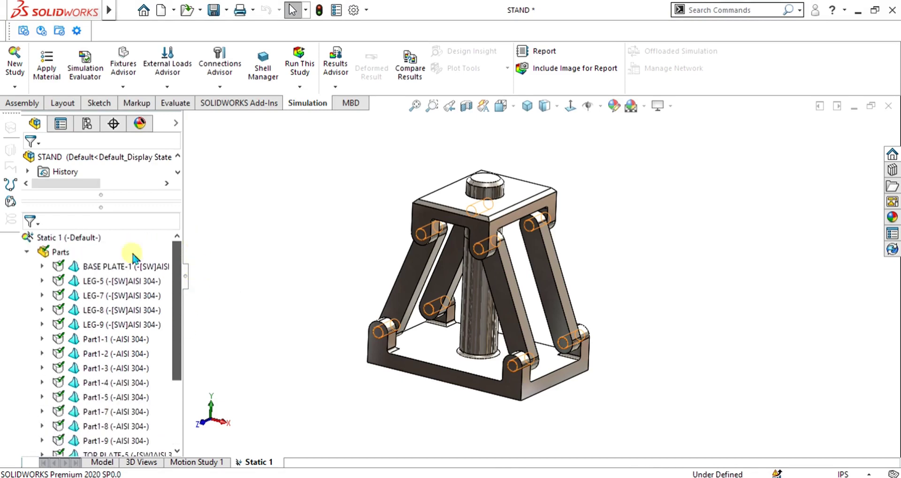
pyautogui.click(29, 252)
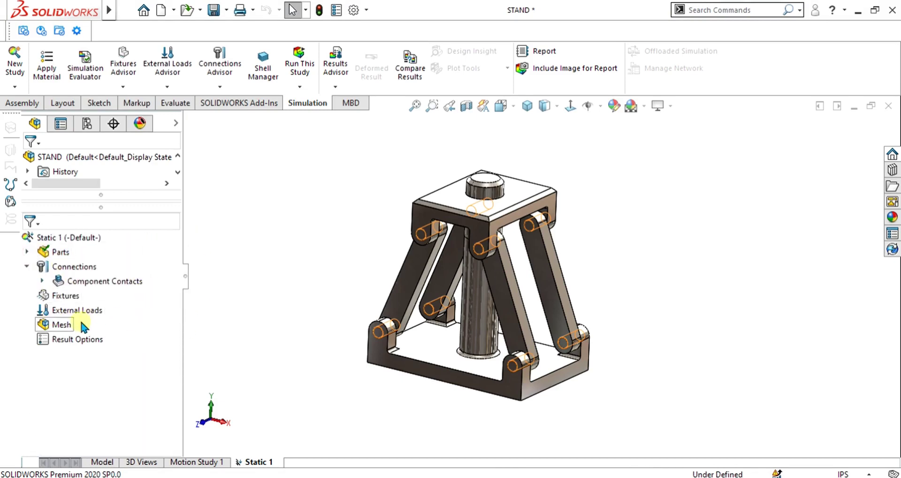
pyautogui.click(42, 281)
pyautogui.click(42, 281)
# Start a Virtual Wall contact set under Connections with the end face of upper pin Part1-8 as its contact face
pyautogui.scroll(-3, 426, 232)
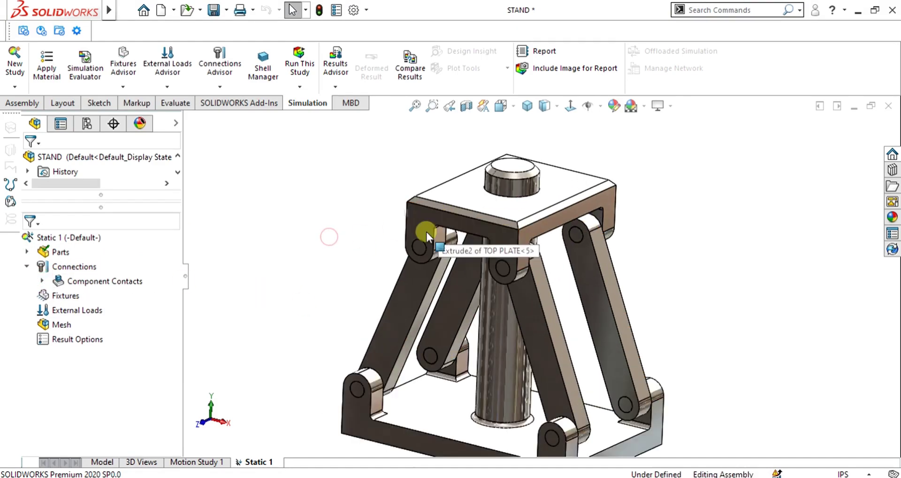
pyautogui.scroll(-2, 426, 231)
pyautogui.rightClick(69, 268)
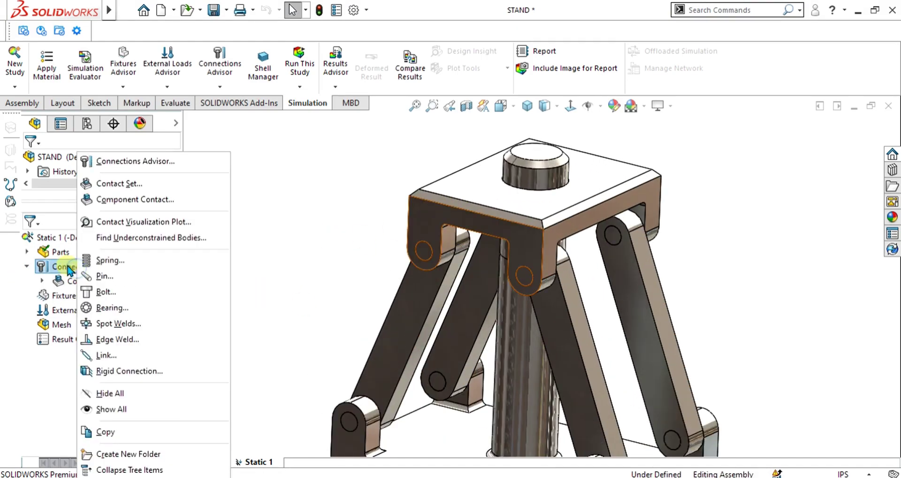
pyautogui.click(145, 184)
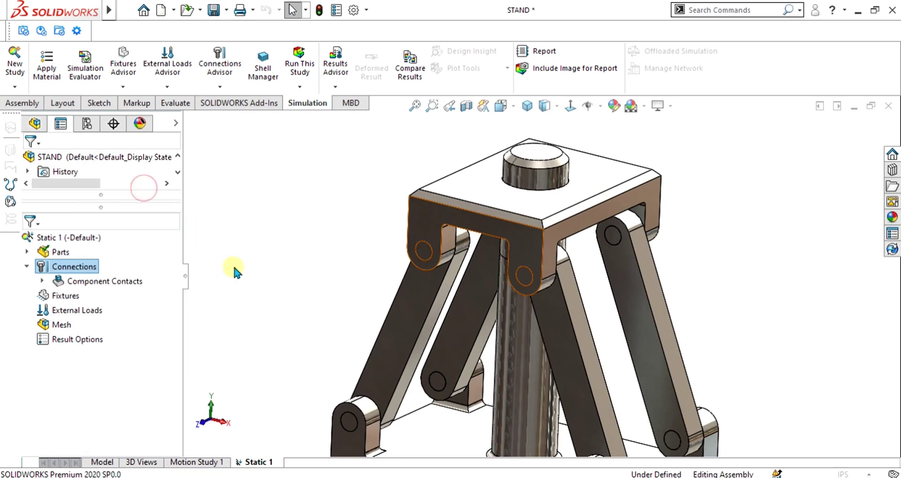
pyautogui.click(124, 295)
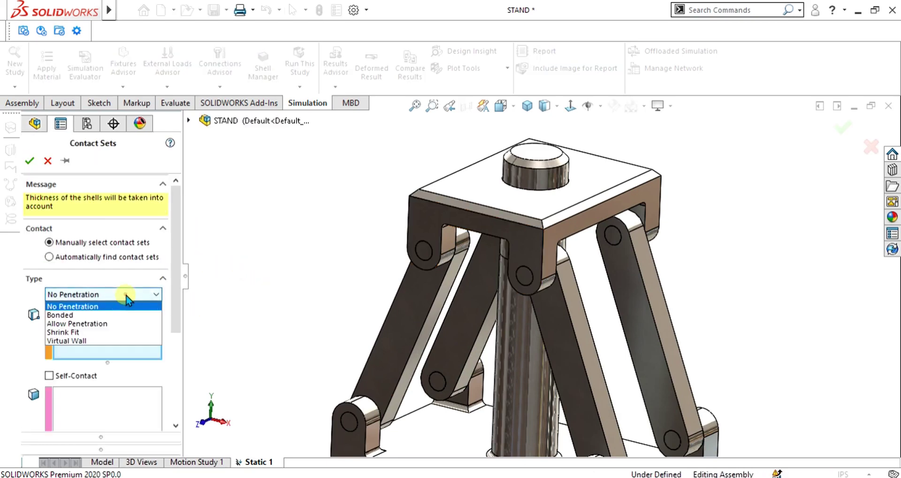
pyautogui.click(77, 341)
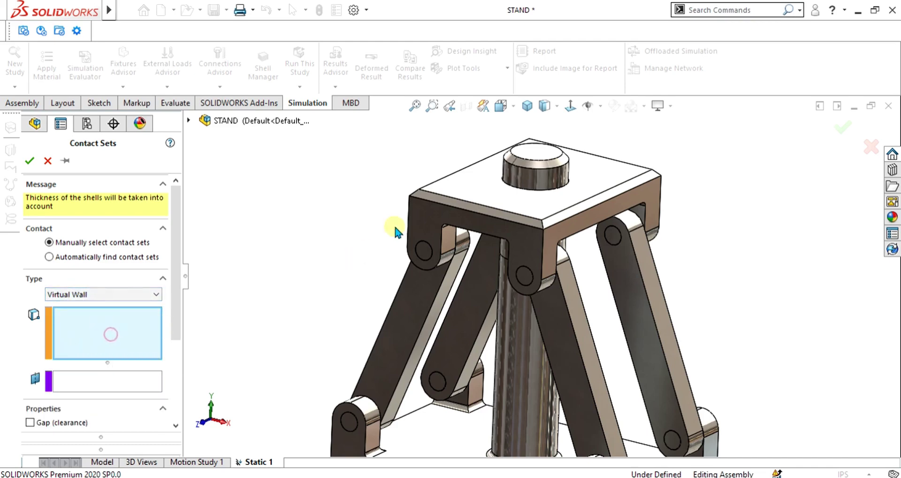
pyautogui.scroll(-6, 451, 260)
pyautogui.click(533, 295)
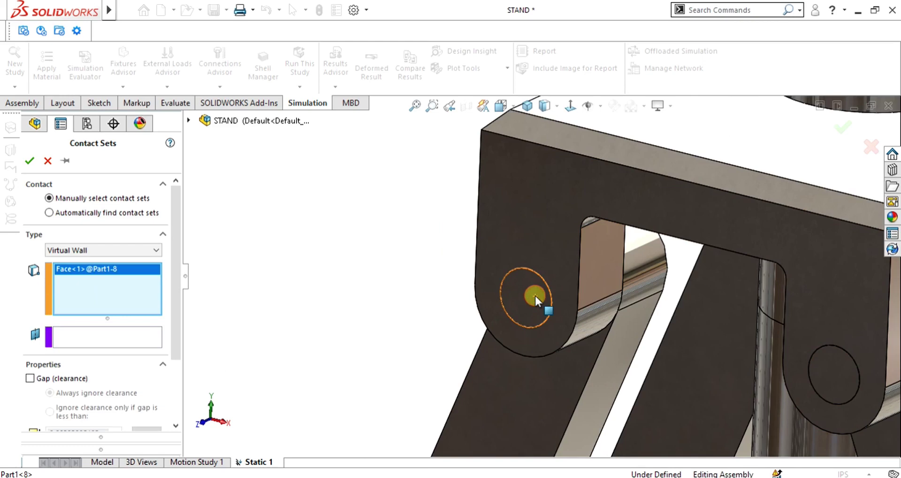
# Assign Part1-8's Front Plane as the target plane and accept the virtual wall contact set
pyautogui.click(130, 336)
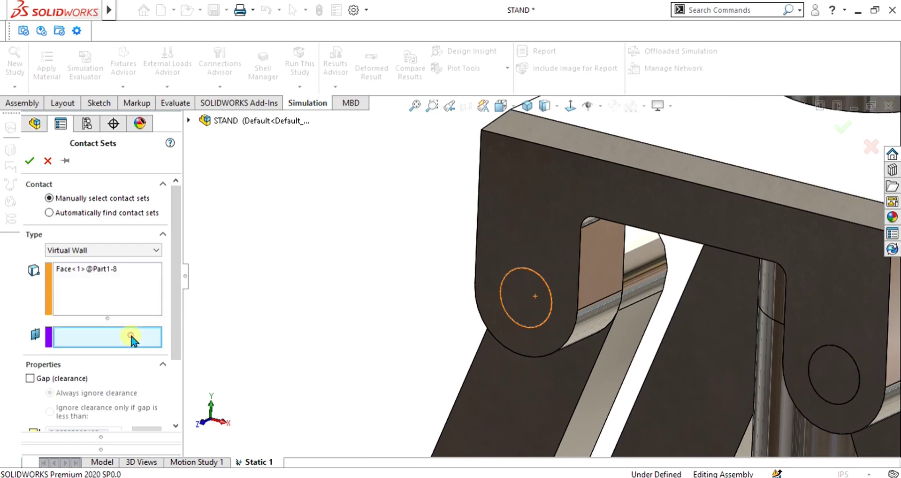
pyautogui.click(188, 121)
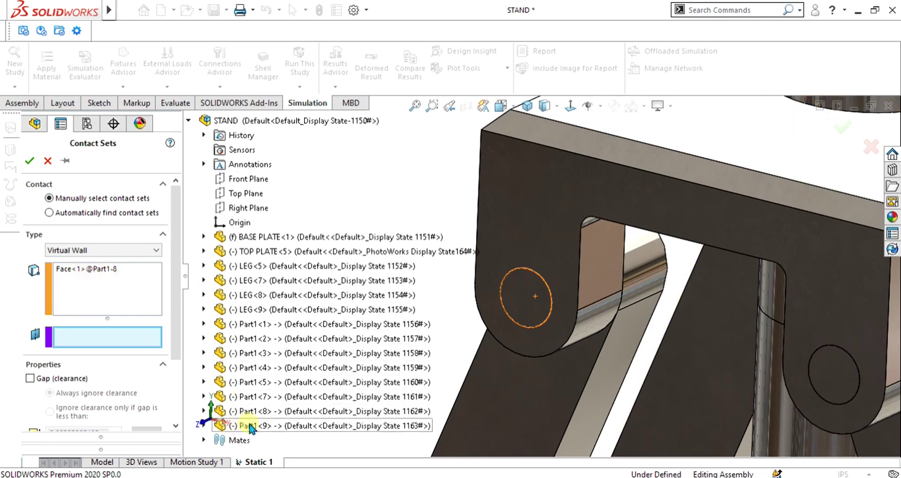
pyautogui.click(238, 409)
pyautogui.click(204, 410)
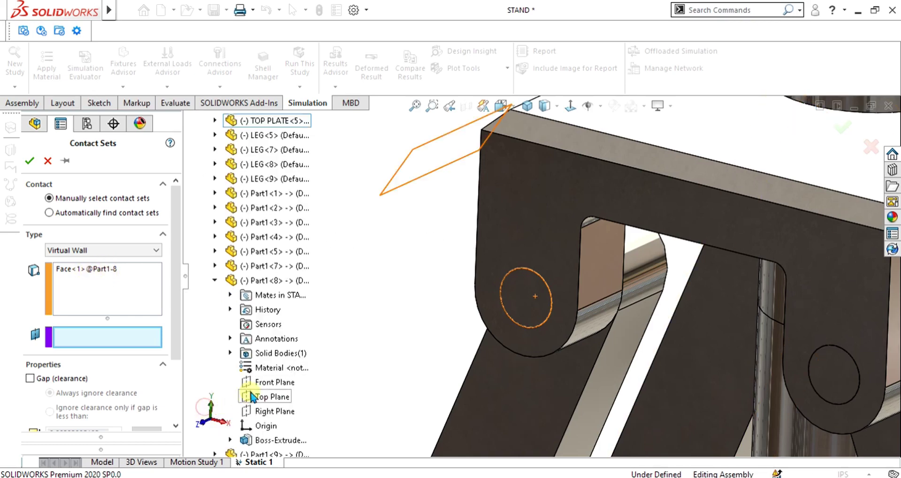
pyautogui.click(274, 382)
pyautogui.scroll(5, 527, 281)
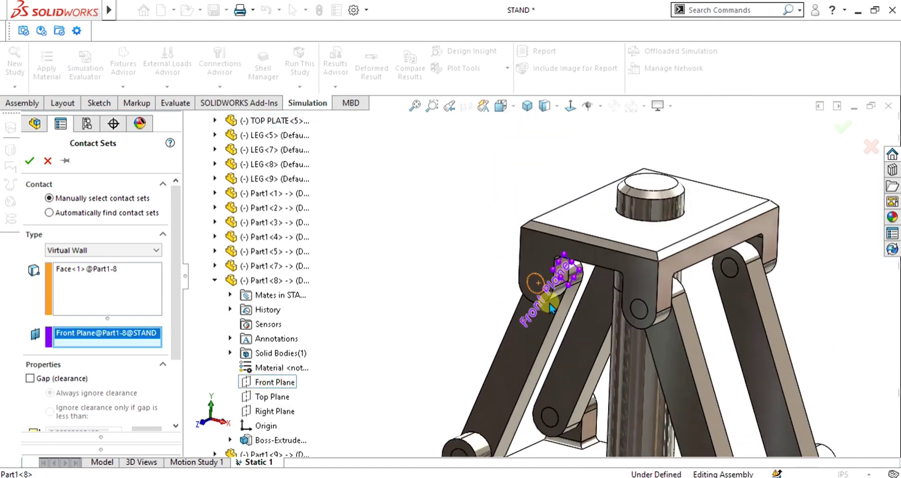
pyautogui.scroll(5, 551, 307)
pyautogui.scroll(-5, 551, 307)
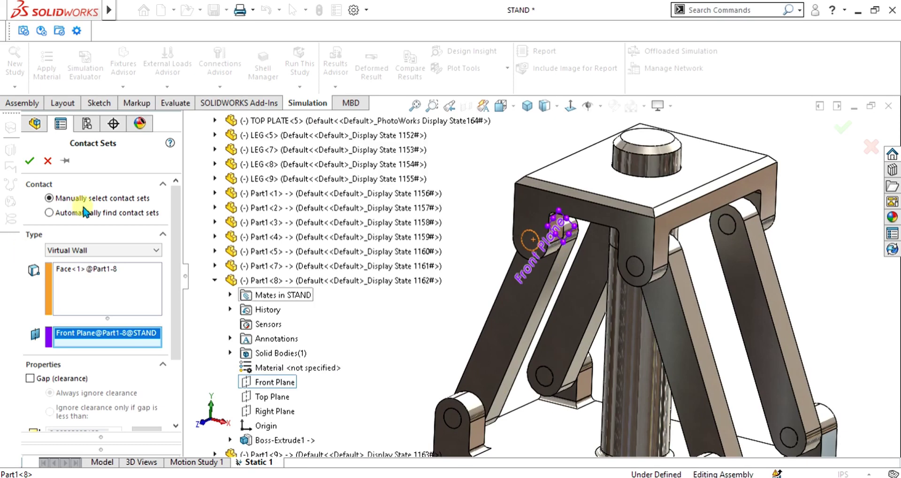
pyautogui.click(29, 163)
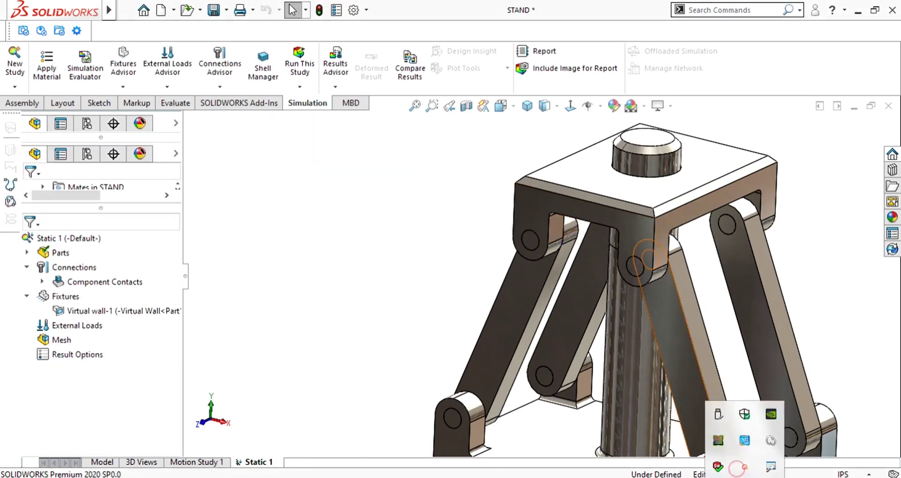
# Start another Virtual Wall contact set with the end face of upper pin Part1-7 as its contact face
pyautogui.scroll(5, 556, 280)
pyautogui.scroll(-4, 570, 272)
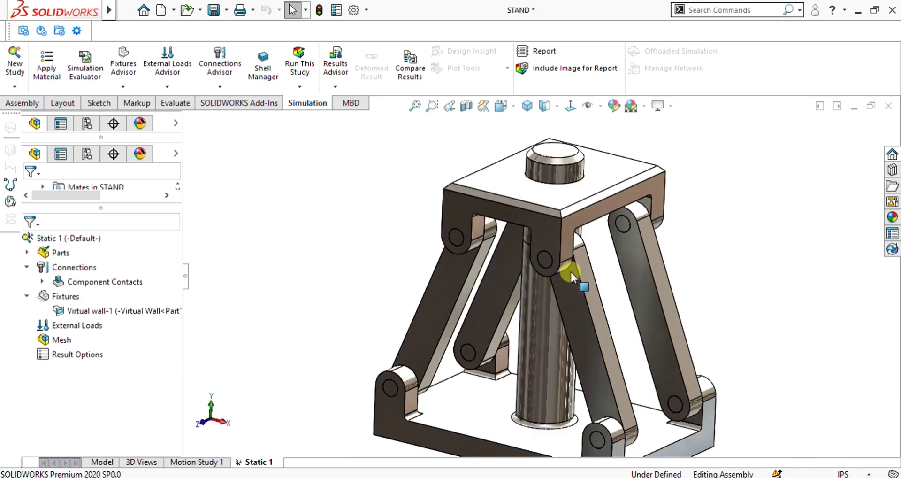
pyautogui.rightClick(61, 296)
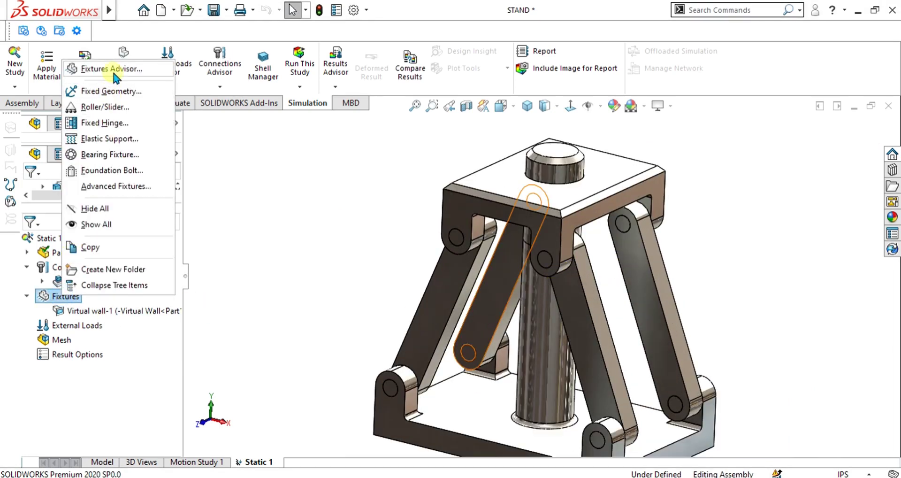
pyautogui.rightClick(46, 267)
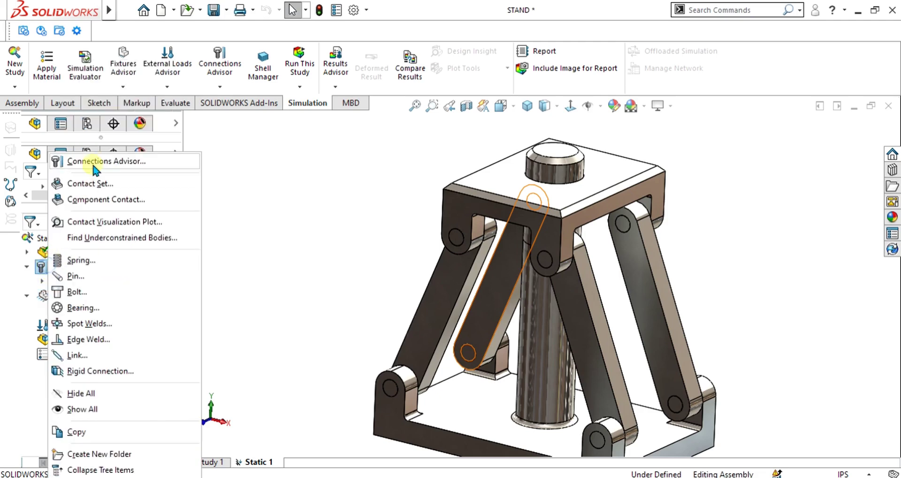
pyautogui.click(92, 184)
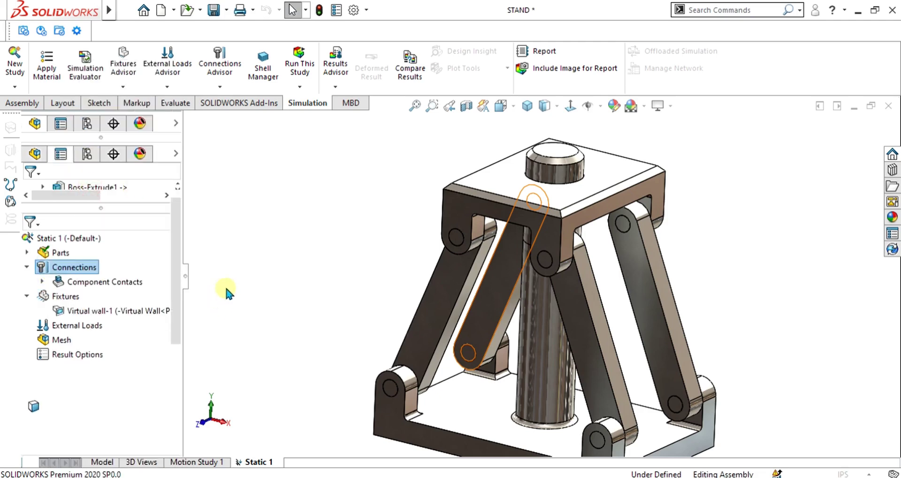
pyautogui.click(97, 306)
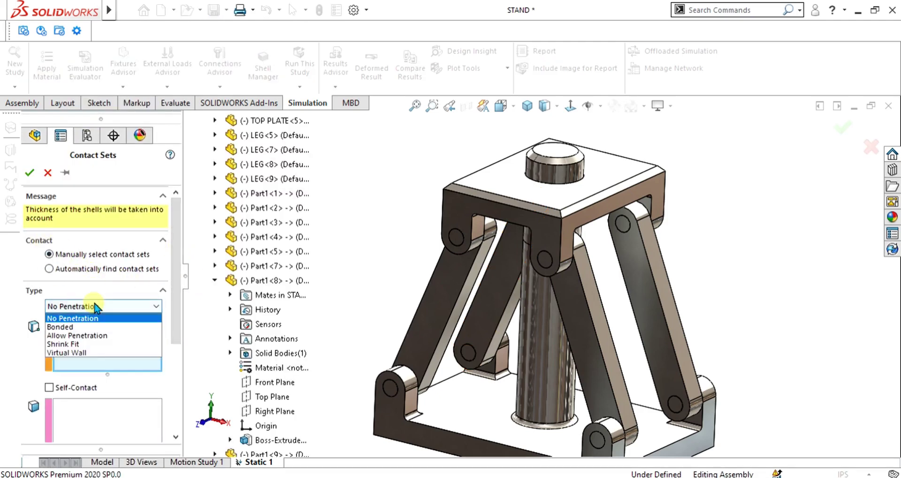
pyautogui.click(82, 353)
pyautogui.scroll(4, 565, 300)
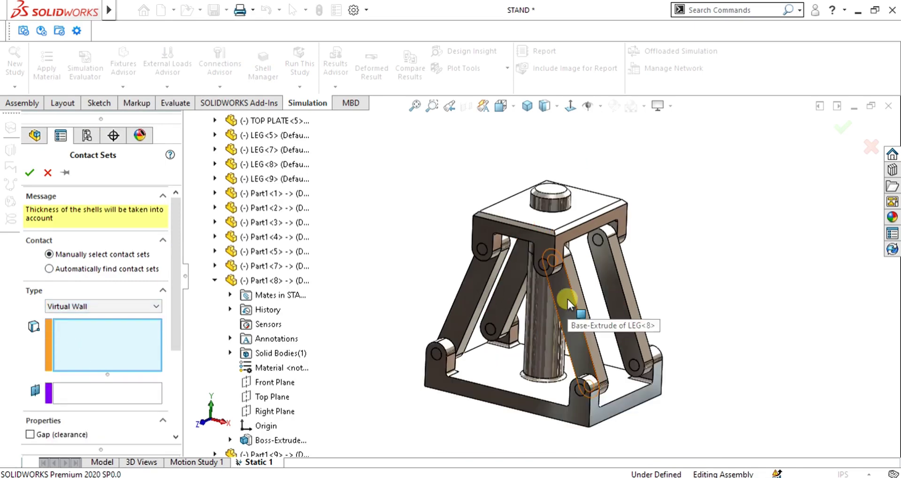
pyautogui.scroll(-6, 564, 281)
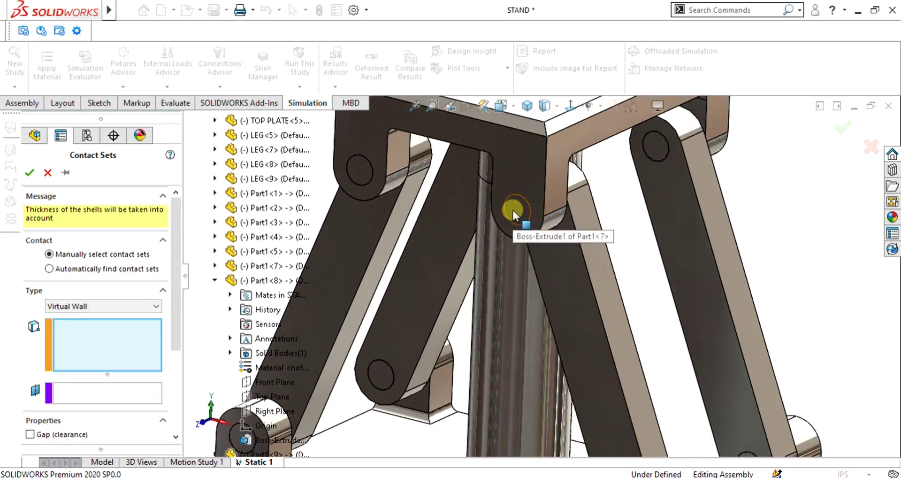
pyautogui.click(513, 212)
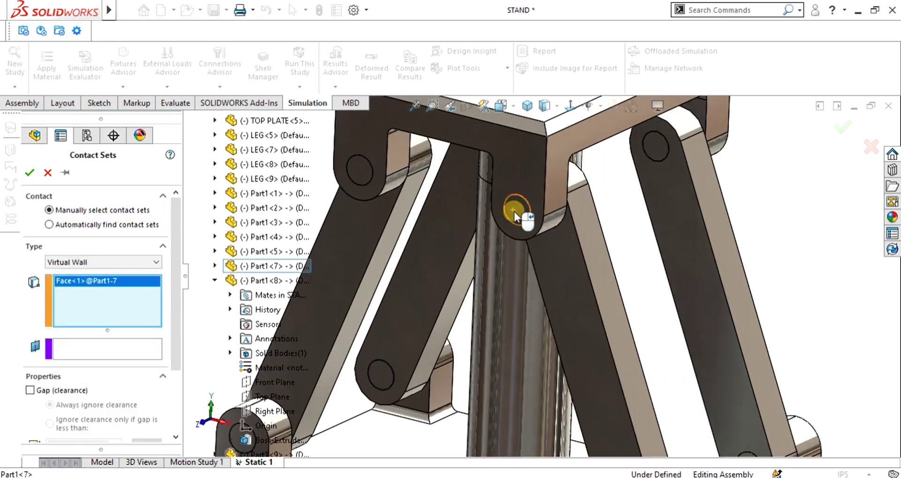
# Assign Part1-7's Front Plane as the target plane, keep the wall type Rigid, and accept the contact set
pyautogui.click(216, 265)
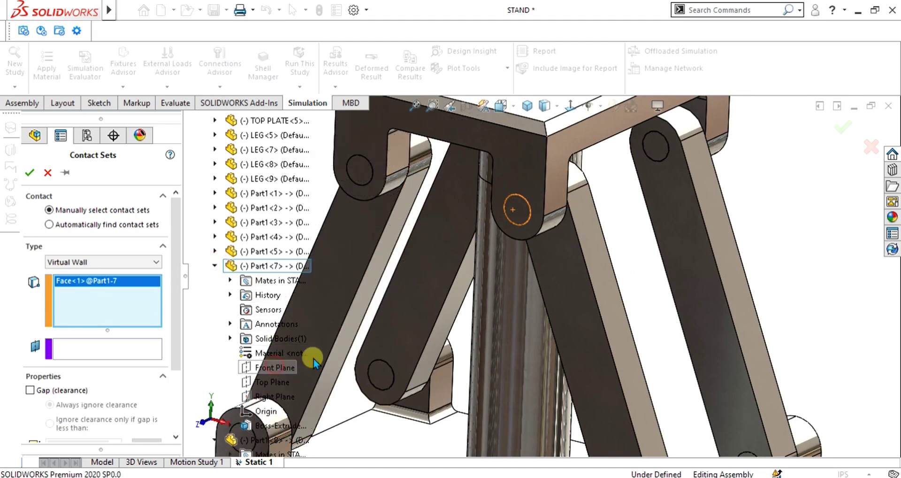
pyautogui.click(118, 348)
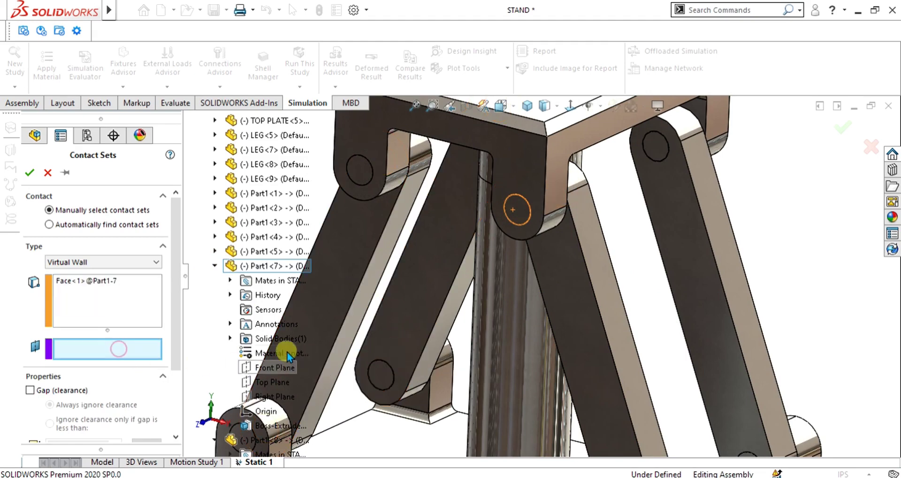
pyautogui.click(281, 367)
pyautogui.press('f')
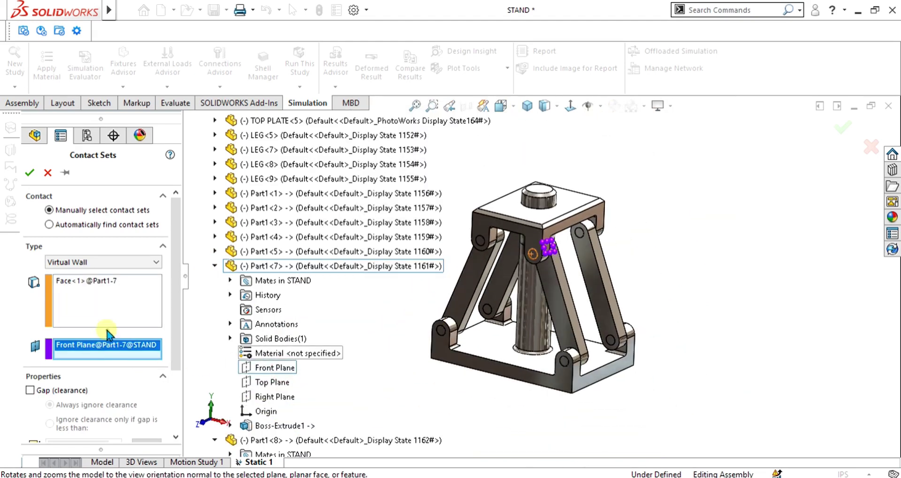
pyautogui.scroll(-3, 177, 232)
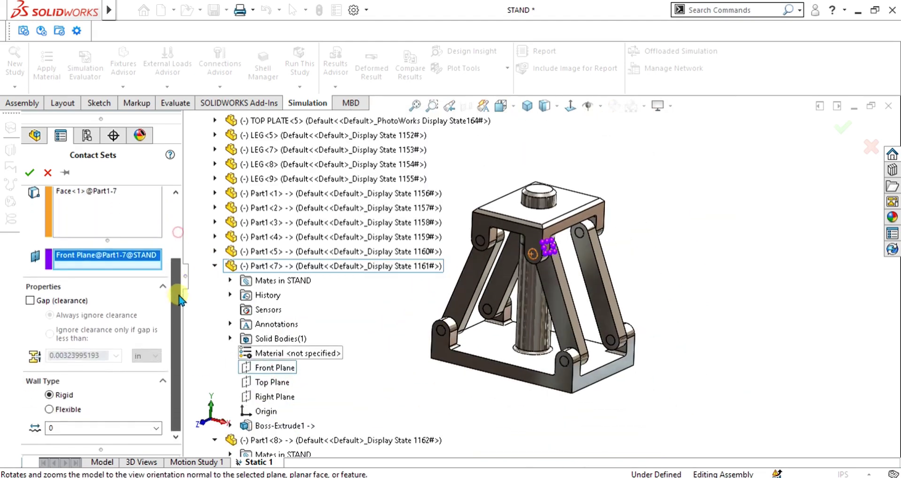
pyautogui.click(29, 175)
# Create a Virtual Wall contact set between the end face of lower pin Part1-9 and that pin's Front Plane
pyautogui.scroll(-5, 423, 312)
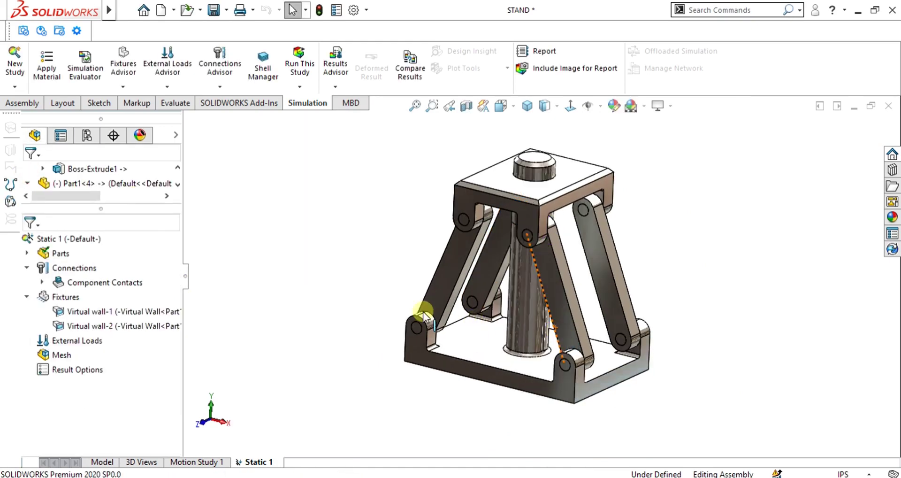
pyautogui.rightClick(74, 269)
pyautogui.click(110, 238)
pyautogui.click(104, 306)
pyautogui.click(89, 357)
pyautogui.click(358, 324)
pyautogui.click(107, 349)
pyautogui.scroll(-1, 216, 264)
pyautogui.click(214, 425)
pyautogui.click(274, 382)
pyautogui.click(30, 172)
# Start a Virtual Wall contact set with the end face of lower pin Part1-5 as its contact face
pyautogui.rightClick(74, 269)
pyautogui.click(121, 184)
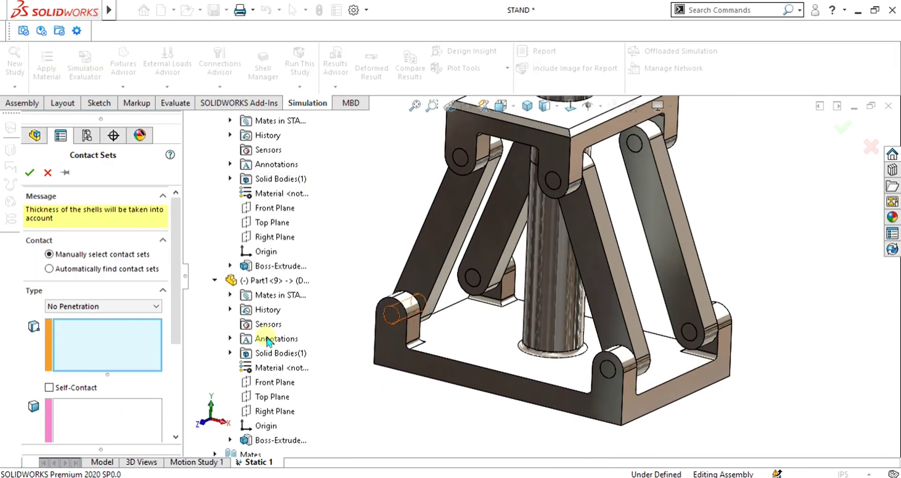
pyautogui.click(104, 308)
pyautogui.click(89, 357)
pyautogui.click(607, 370)
# Remove the stray base plate edge from the contact selection and complete the set with Part1-5's Front Plane as target plane
pyautogui.scroll(-3, 642, 348)
pyautogui.scroll(7, 257, 335)
pyautogui.click(216, 381)
pyautogui.rightClick(108, 334)
pyautogui.click(135, 364)
pyautogui.rightClick(103, 335)
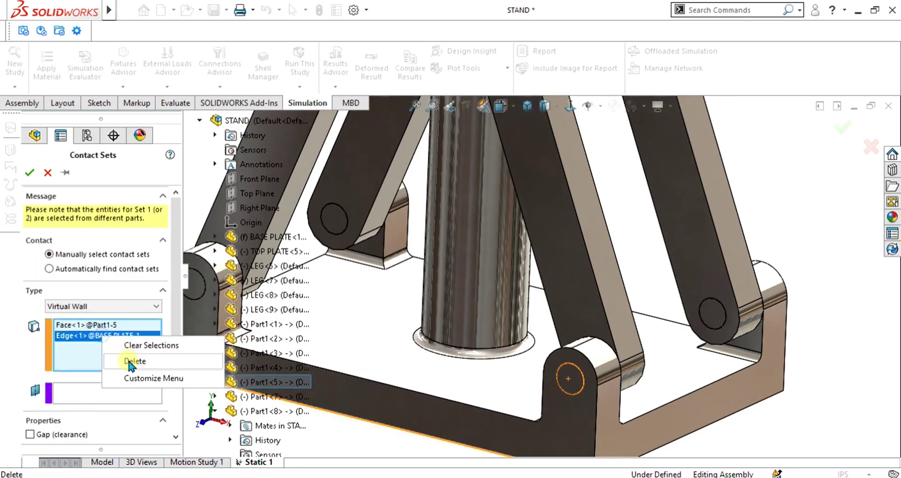
pyautogui.click(127, 362)
pyautogui.click(218, 379)
pyautogui.click(284, 382)
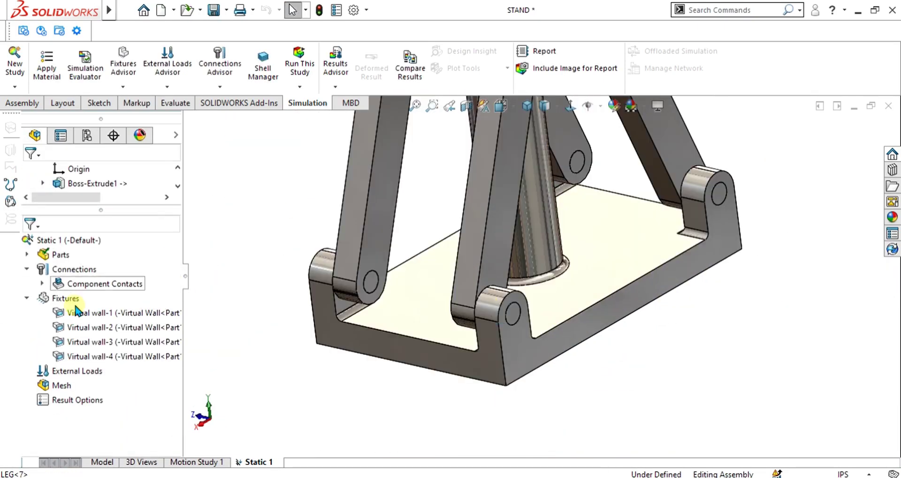
# Create a Virtual Wall contact set between the end face of lower pin Part1-3 and that pin's Front Plane
pyautogui.rightClick(71, 269)
pyautogui.click(66, 179)
pyautogui.click(513, 312)
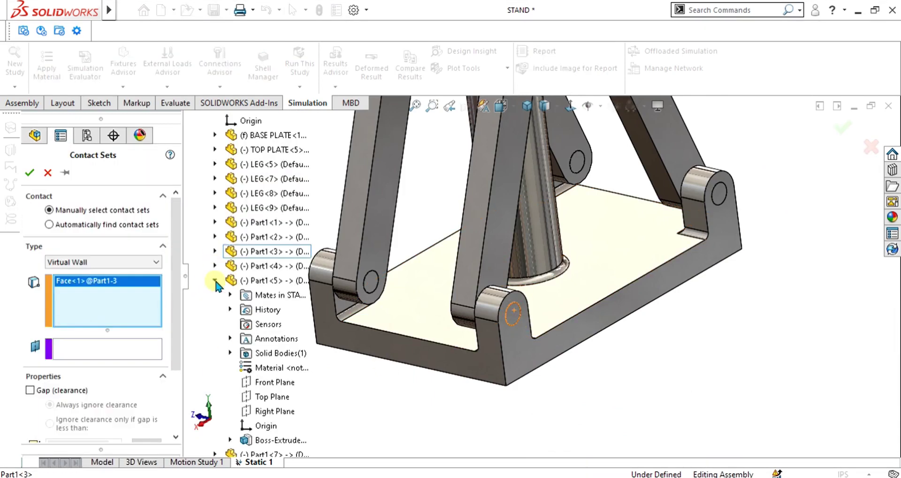
pyautogui.click(215, 280)
pyautogui.click(215, 251)
pyautogui.click(111, 348)
pyautogui.click(274, 353)
pyautogui.click(29, 172)
# Create a Virtual Wall contact set between the end face of lower pin Part1-4 and that pin's Front Plane
pyautogui.rightClick(78, 271)
pyautogui.click(137, 181)
pyautogui.click(96, 308)
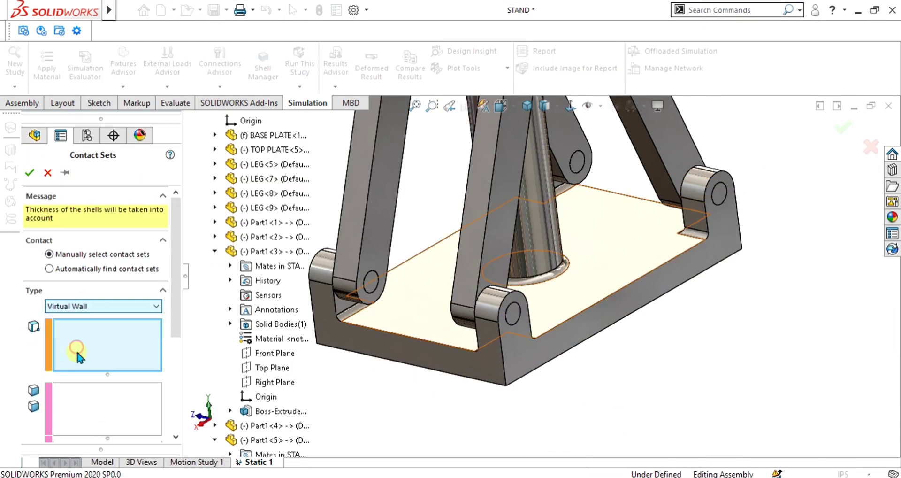
pyautogui.click(77, 353)
pyautogui.click(719, 193)
pyautogui.click(99, 351)
pyautogui.click(217, 427)
pyautogui.click(265, 384)
pyautogui.click(29, 173)
# Create a Virtual Wall contact set between the end face of upper pin Part1-2 and that pin's Front Plane
pyautogui.rightClick(63, 301)
pyautogui.rightClick(50, 271)
pyautogui.click(114, 178)
pyautogui.click(96, 307)
pyautogui.click(91, 354)
pyautogui.scroll(3, 609, 171)
pyautogui.click(564, 182)
pyautogui.click(142, 351)
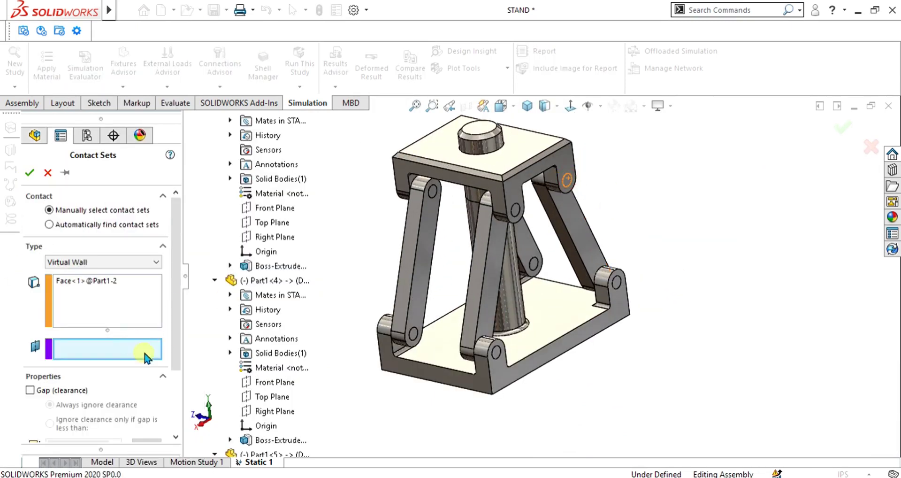
pyautogui.scroll(6, 263, 339)
pyautogui.click(215, 339)
pyautogui.click(273, 384)
pyautogui.click(30, 173)
# Create a Virtual Wall contact set between the end face of upper pin Part1-1 and that pin's Front Plane
pyautogui.rightClick(74, 271)
pyautogui.click(112, 182)
pyautogui.click(106, 307)
pyautogui.click(92, 353)
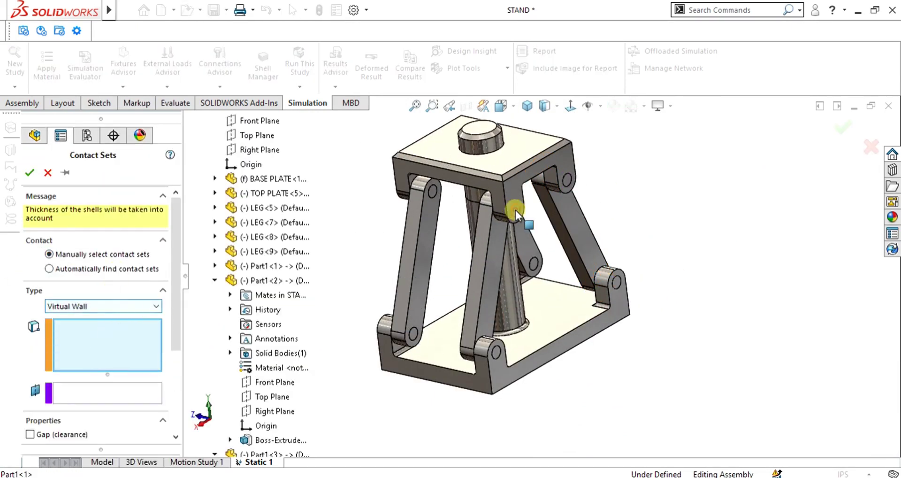
pyautogui.click(515, 210)
pyautogui.click(117, 349)
pyautogui.click(215, 266)
pyautogui.click(273, 368)
pyautogui.click(30, 172)
pyautogui.click(713, 358)
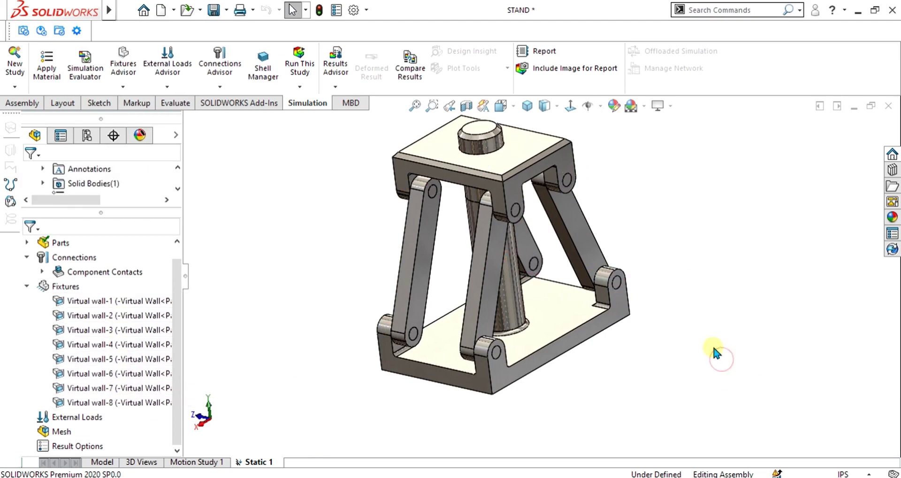
pyautogui.moveTo(655, 357); pyautogui.dragTo(713, 327, button='middle')
pyautogui.scroll(2, 569, 285)
pyautogui.scroll(-1, 506, 186)
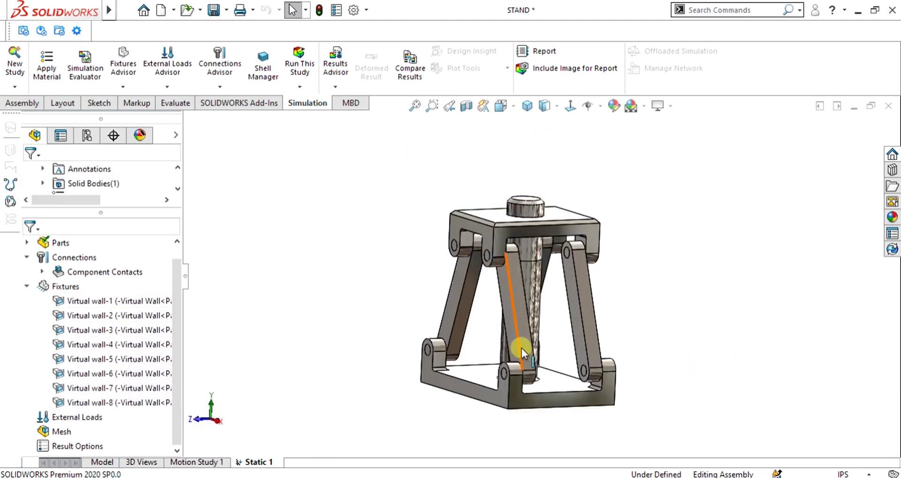
pyautogui.moveTo(517, 347); pyautogui.dragTo(532, 372, button='middle')
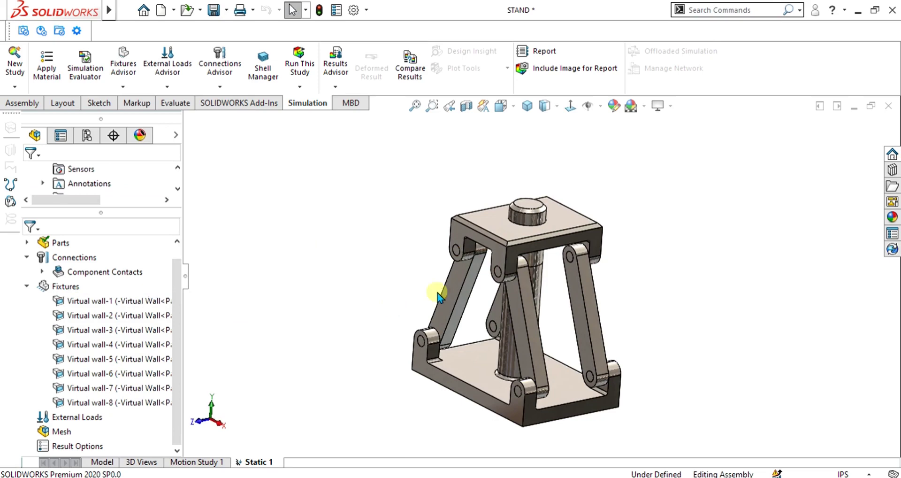
# Apply a Fixed Geometry fixture to the bottom face of the base plate
pyautogui.scroll(3, 599, 301)
pyautogui.scroll(-2, 591, 299)
pyautogui.moveTo(508, 316); pyautogui.dragTo(264, 382, button='middle')
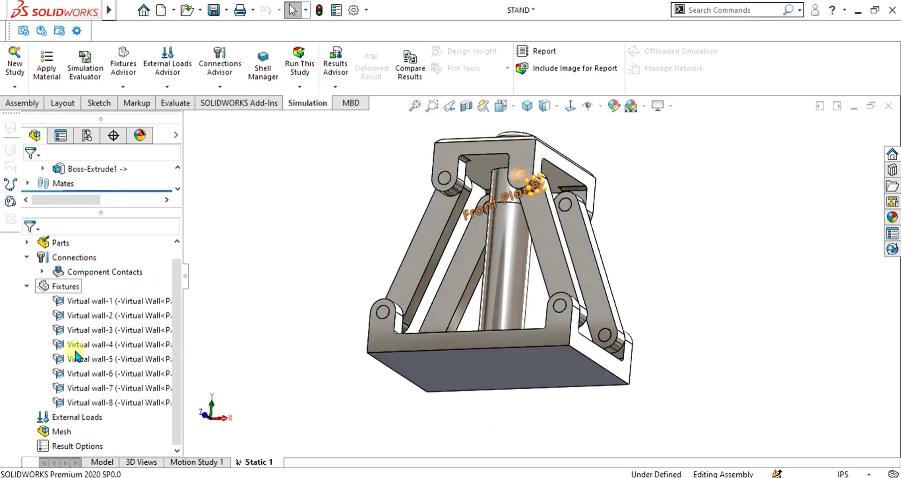
pyautogui.rightClick(44, 285)
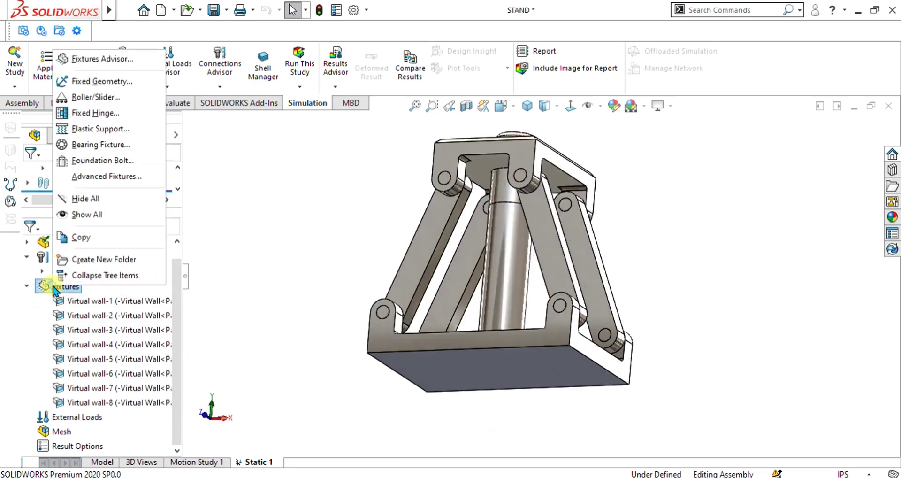
pyautogui.click(96, 81)
pyautogui.click(489, 369)
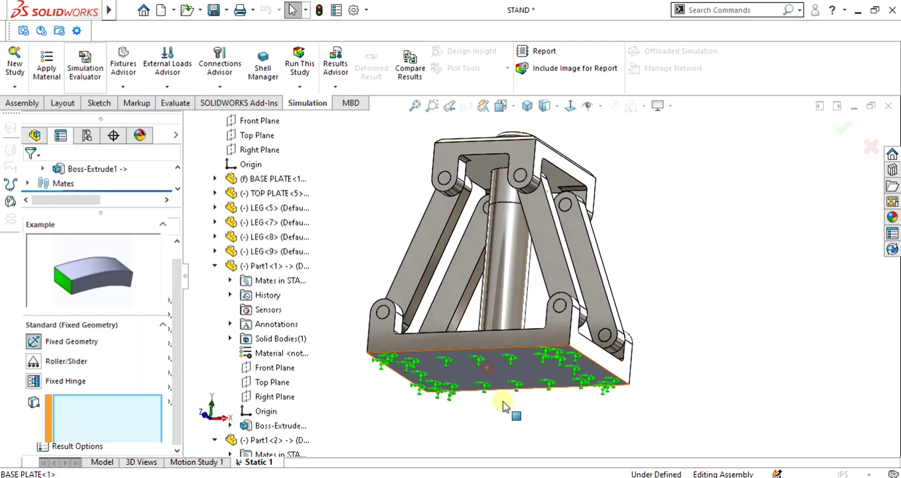
pyautogui.click(35, 173)
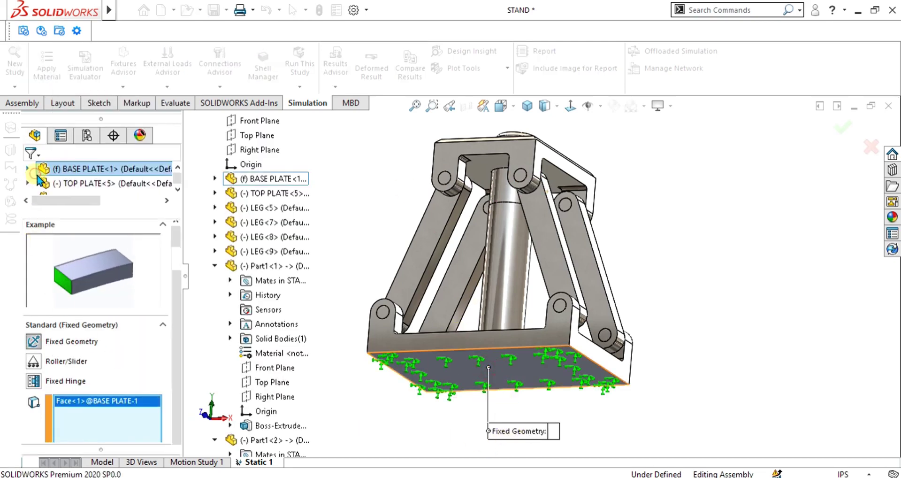
# Apply a 1000 N force normal to the upper face of the top plate, pushing down on it
pyautogui.rightClick(78, 417)
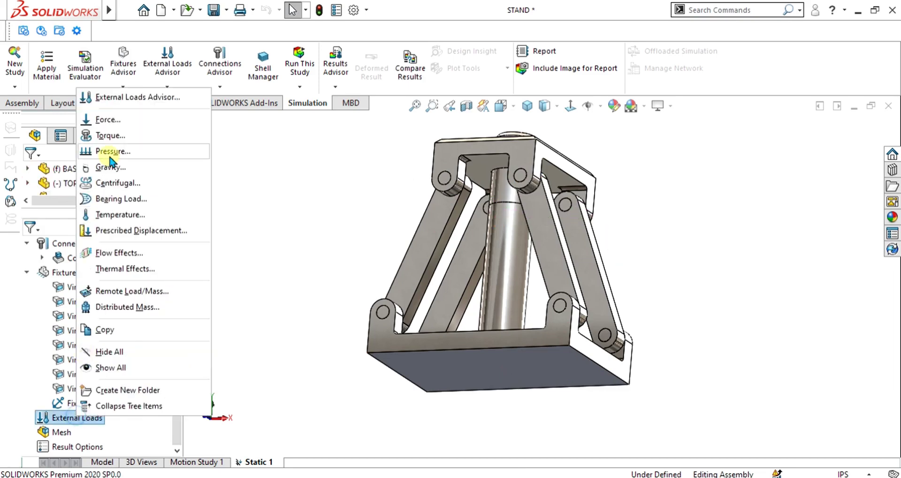
pyautogui.click(112, 120)
pyautogui.moveTo(643, 165); pyautogui.dragTo(569, 241, button='middle')
pyautogui.click(540, 164)
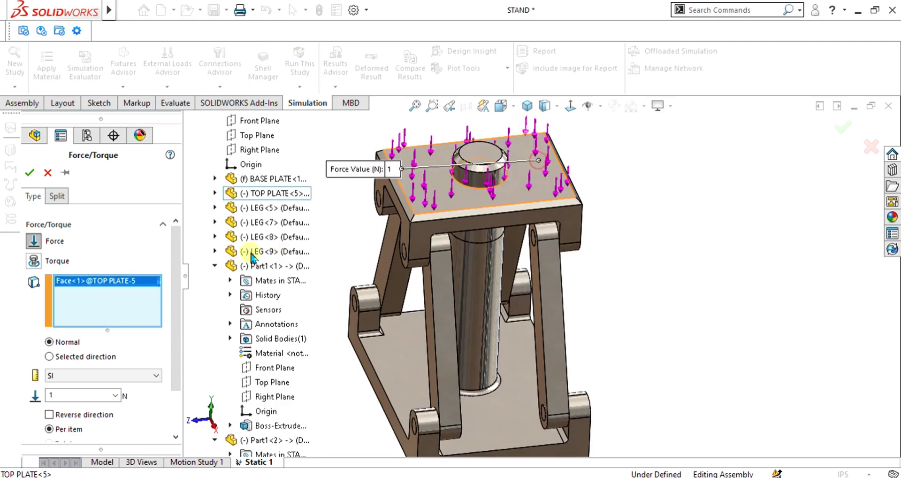
pyautogui.moveTo(175, 259); pyautogui.dragTo(182, 312)
pyautogui.click(78, 339)
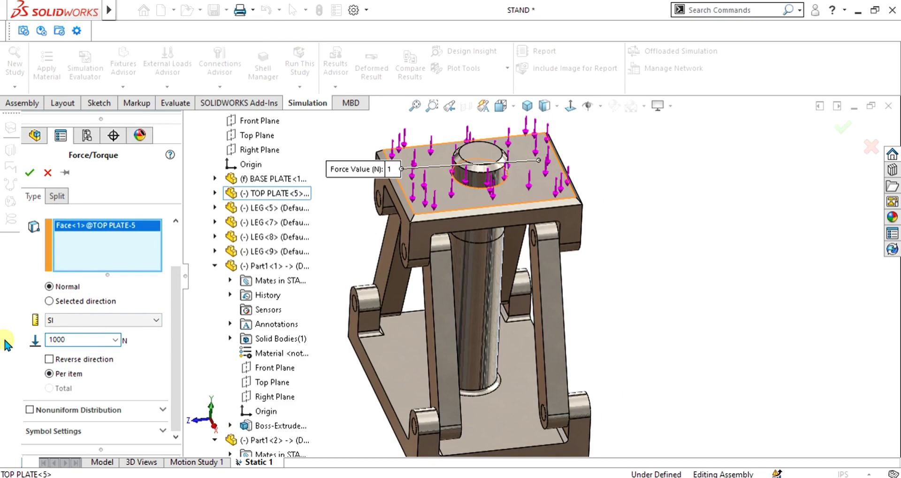
pyautogui.click(29, 170)
# Mesh the assembly with a curvature-based mesh, refining the density to about 0.842 in maximum and 0.168 in minimum element size
pyautogui.scroll(3, 278, 283)
pyautogui.moveTo(555, 239); pyautogui.dragTo(470, 281, button='middle')
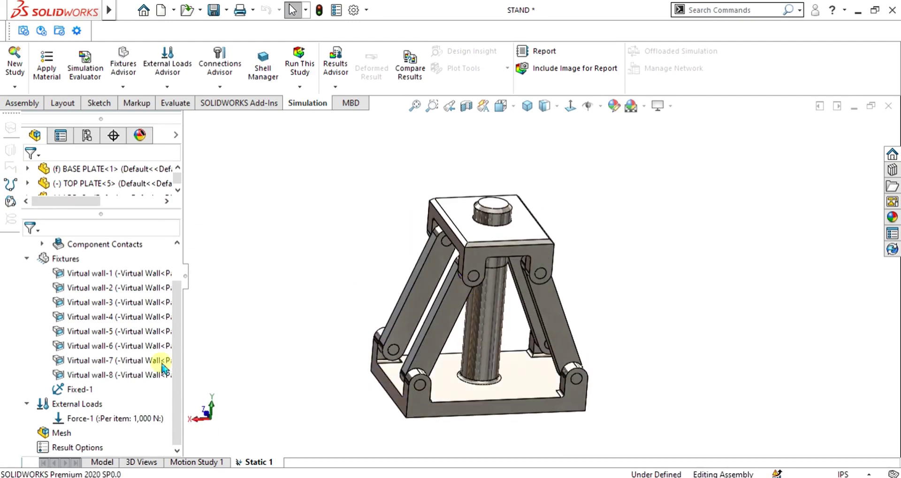
pyautogui.rightClick(53, 432)
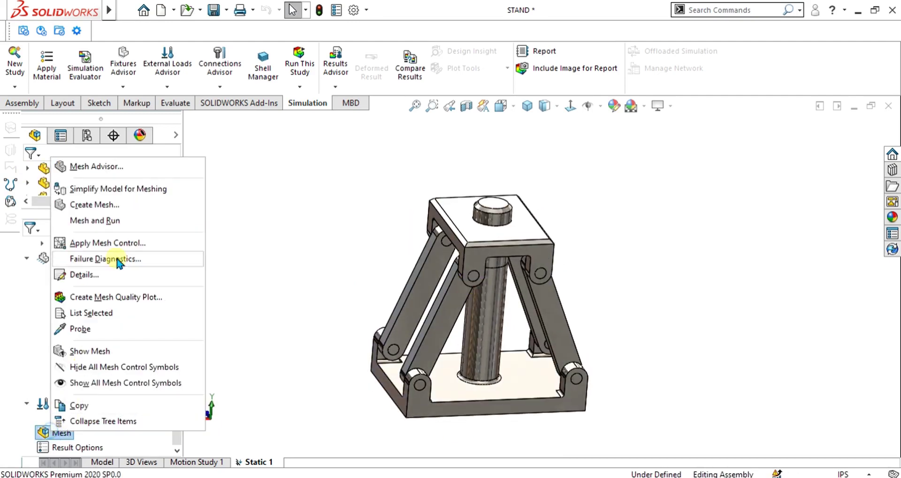
pyautogui.click(114, 205)
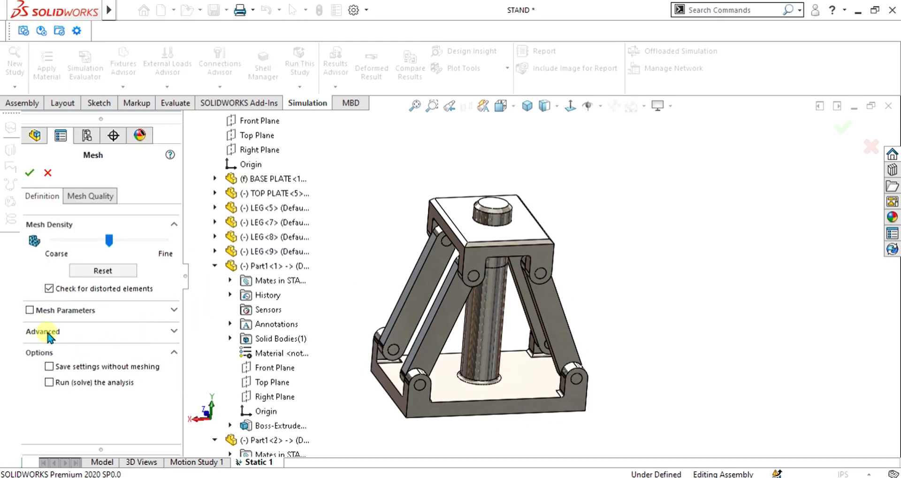
pyautogui.click(47, 332)
pyautogui.click(56, 332)
pyautogui.click(31, 310)
pyautogui.click(49, 340)
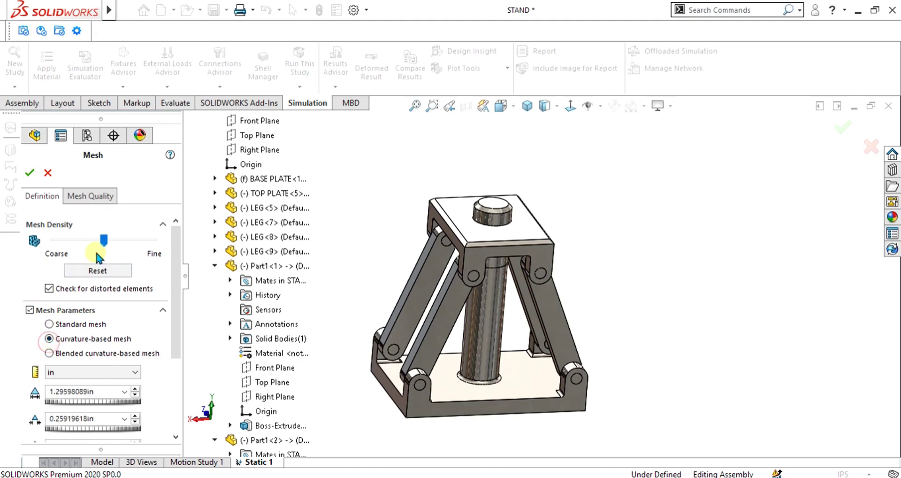
pyautogui.moveTo(104, 235); pyautogui.dragTo(137, 235)
pyautogui.click(30, 172)
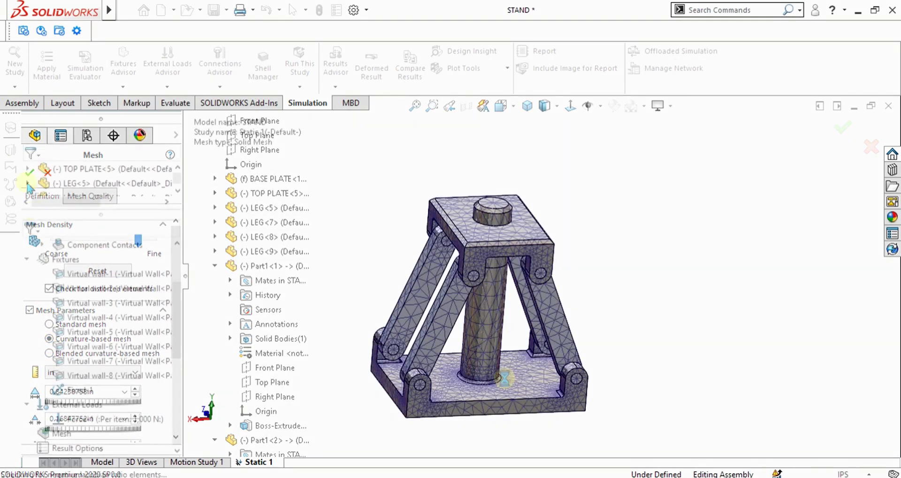
# Review the mesh details for element sizes, node and element totals, aspect ratios and distorted elements
pyautogui.moveTo(507, 367)
pyautogui.mouseDown(button='middle')
pyautogui.moveTo(539, 357)
pyautogui.moveTo(544, 378)
pyautogui.moveTo(519, 378)
pyautogui.mouseUp(button='middle')
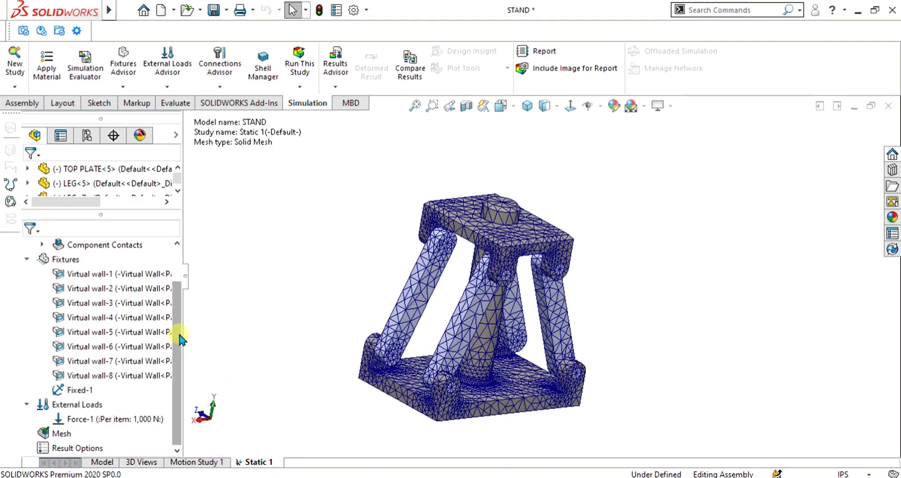
pyautogui.rightClick(60, 433)
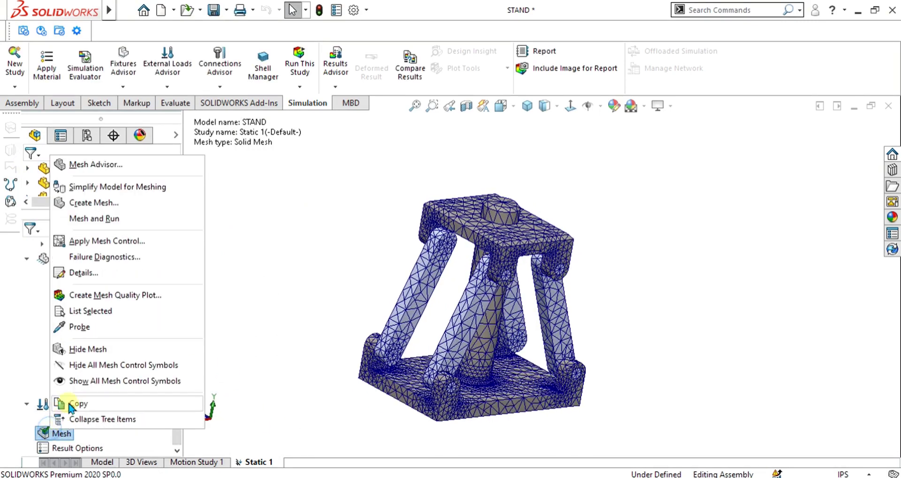
pyautogui.click(92, 266)
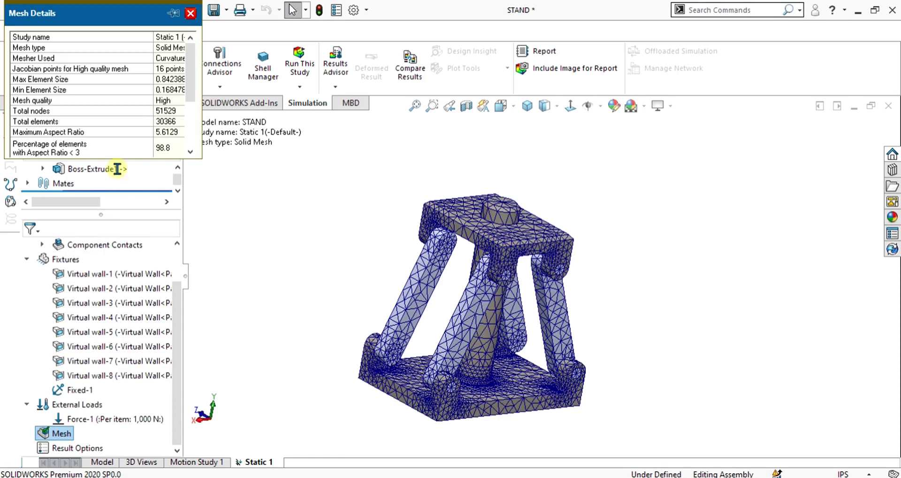
pyautogui.moveTo(193, 71); pyautogui.dragTo(194, 83)
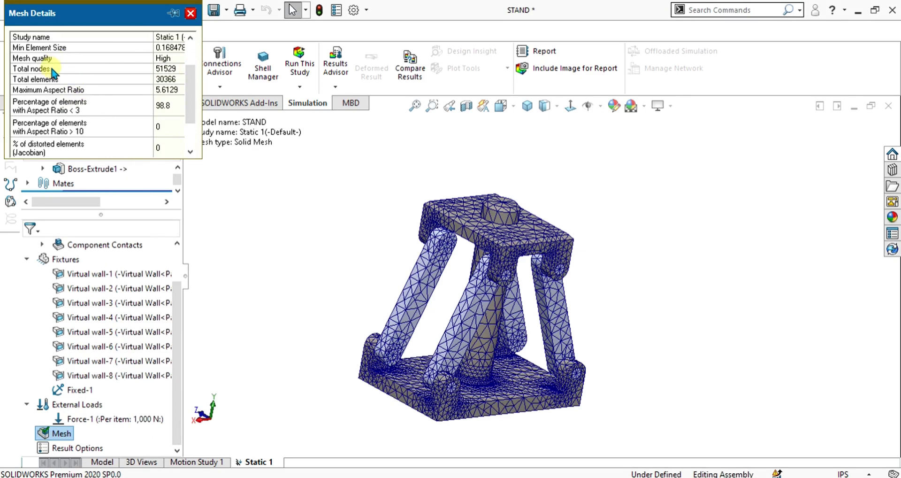
pyautogui.scroll(-3, 193, 105)
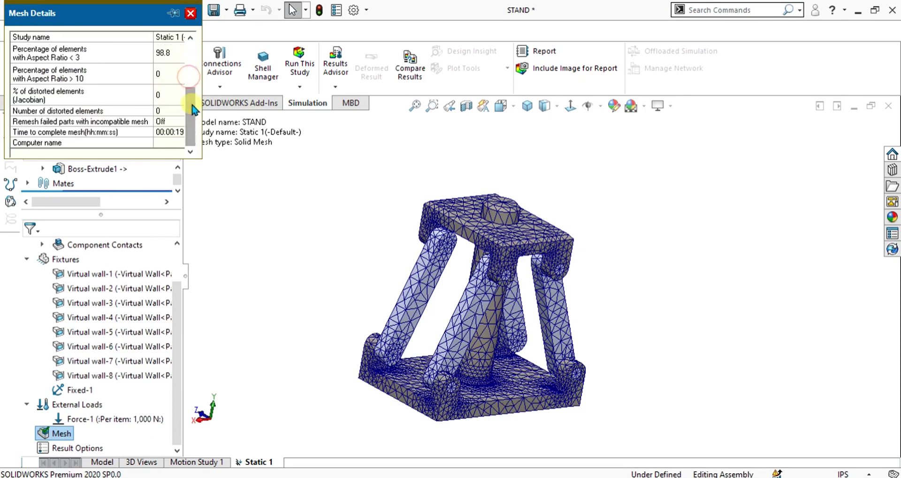
pyautogui.scroll(4, 193, 105)
pyautogui.click(194, 15)
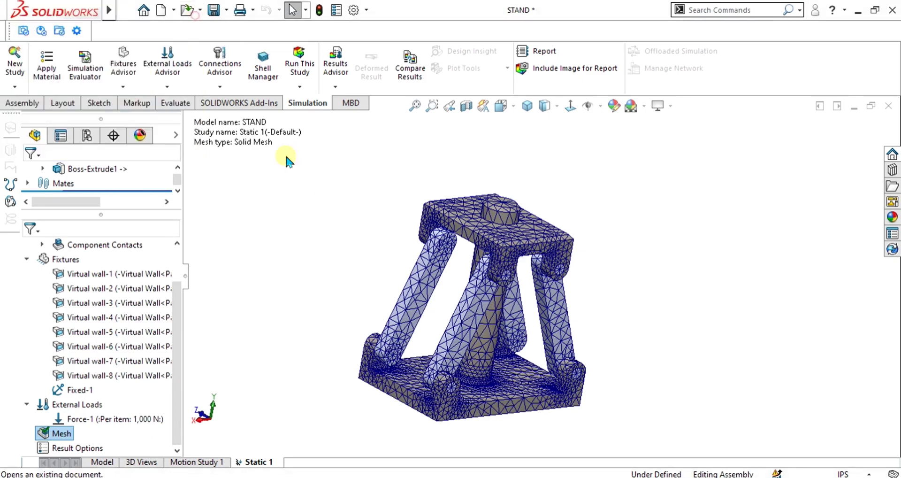
# Run the static study and collapse the STAND assembly tree overlapping the stress plot
pyautogui.moveTo(516, 326); pyautogui.dragTo(525, 244, button='middle')
pyautogui.click(300, 63)
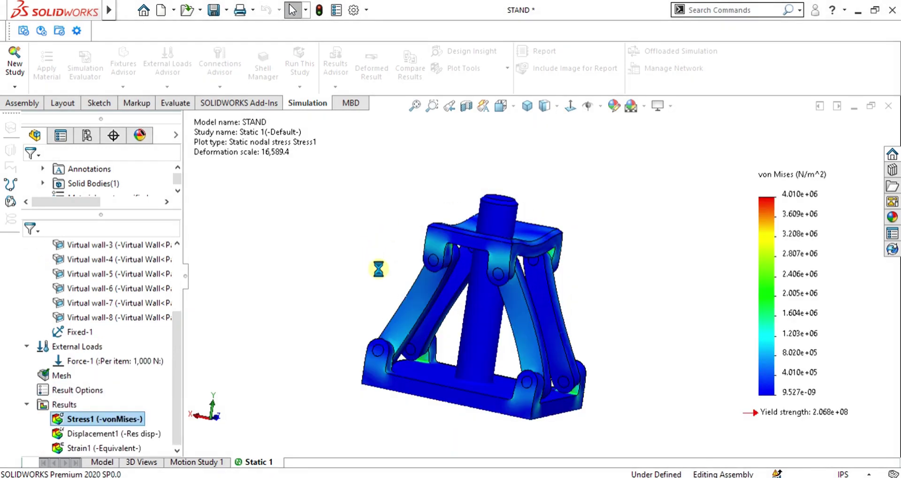
pyautogui.click(540, 315)
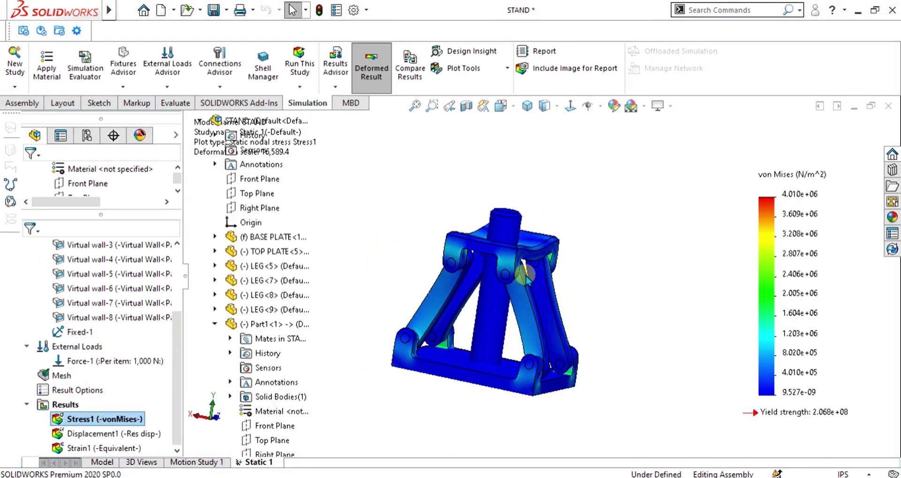
pyautogui.click(212, 120)
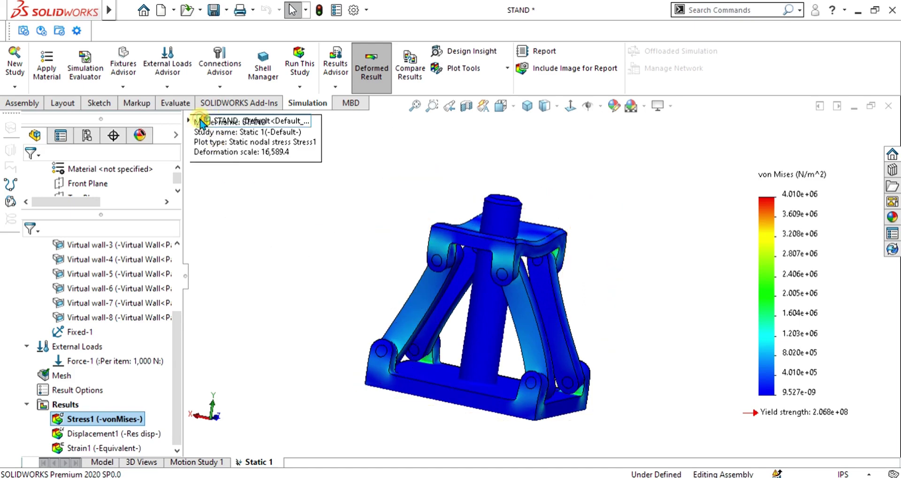
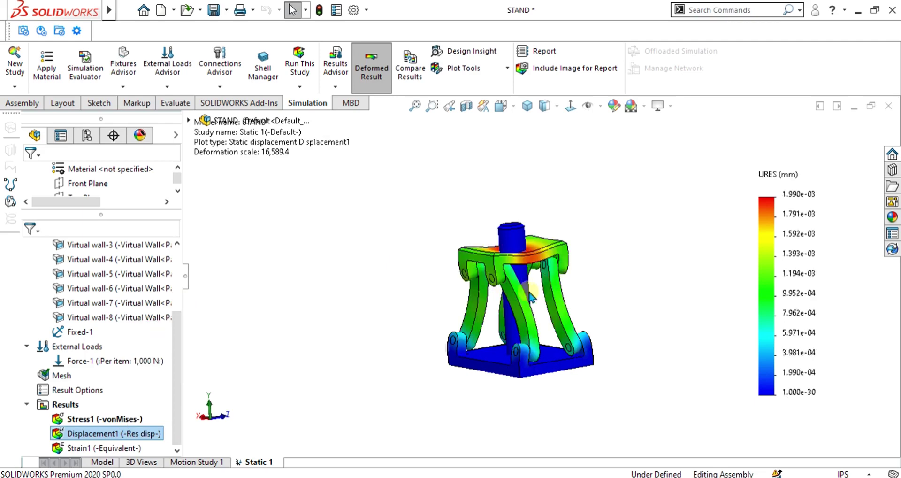
# Edit the resultant displacement plot's definition and set its legend number format to floating
pyautogui.scroll(-3, 569, 274)
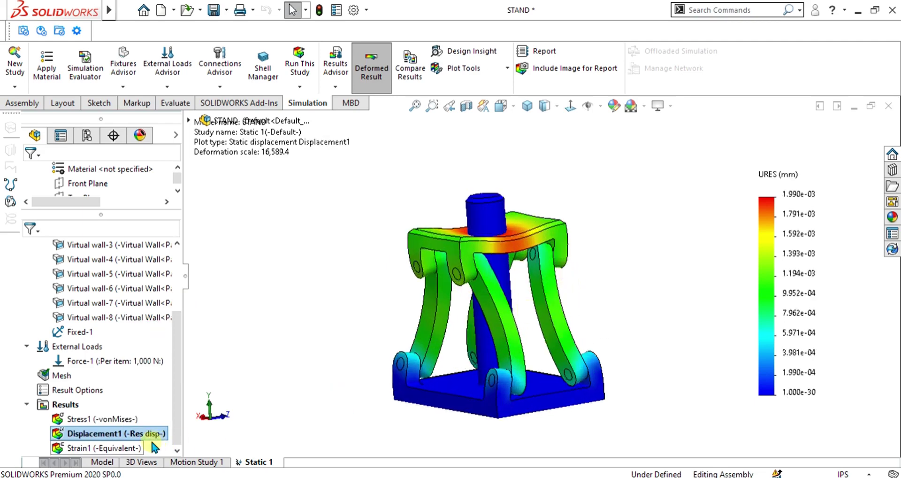
pyautogui.rightClick(113, 435)
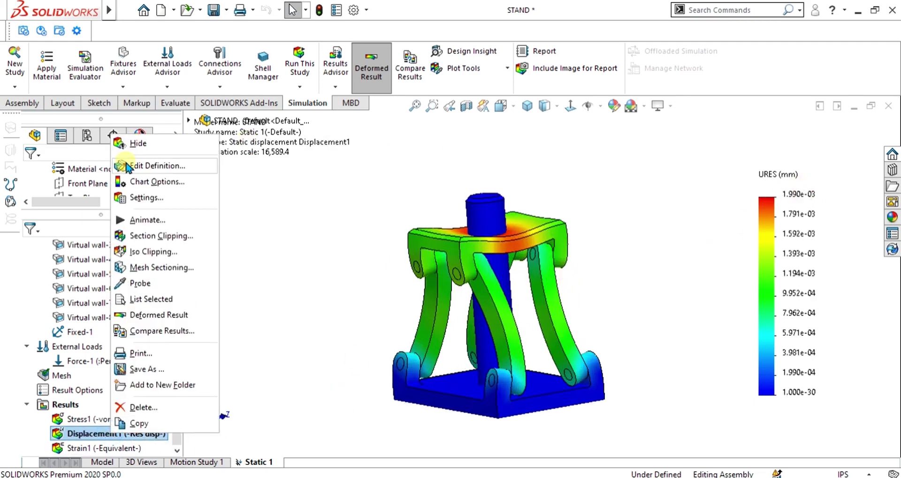
pyautogui.click(172, 164)
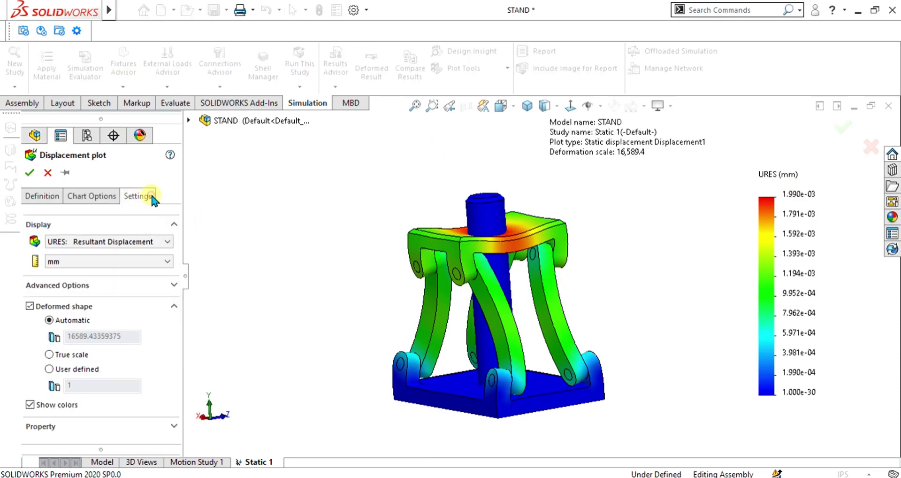
pyautogui.click(143, 196)
pyautogui.click(86, 197)
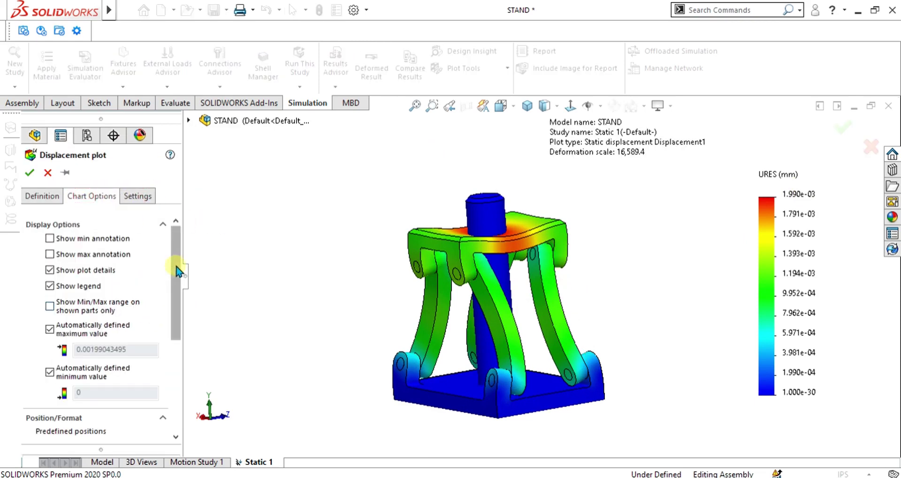
pyautogui.moveTo(176, 266); pyautogui.dragTo(181, 355)
pyautogui.click(82, 352)
pyautogui.click(81, 376)
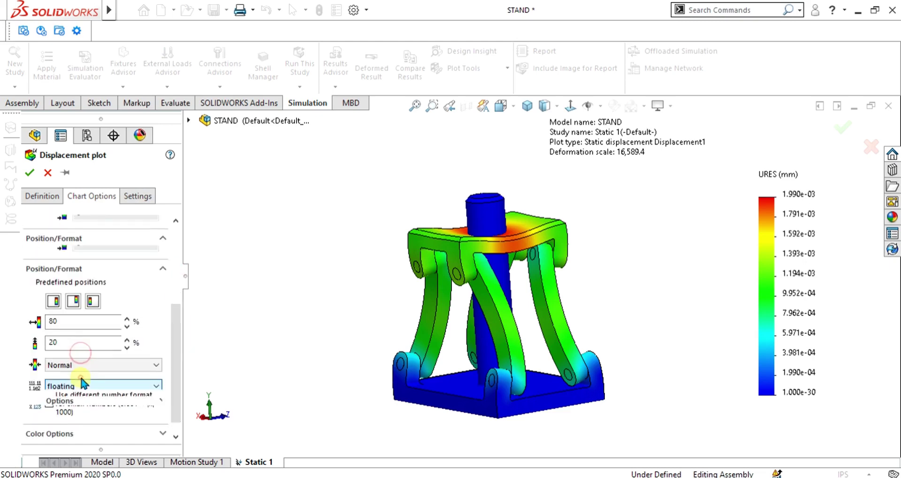
# Show the maximum and minimum annotations on the displacement plot and accept the plot settings
pyautogui.moveTo(177, 346); pyautogui.dragTo(173, 251)
pyautogui.click(49, 254)
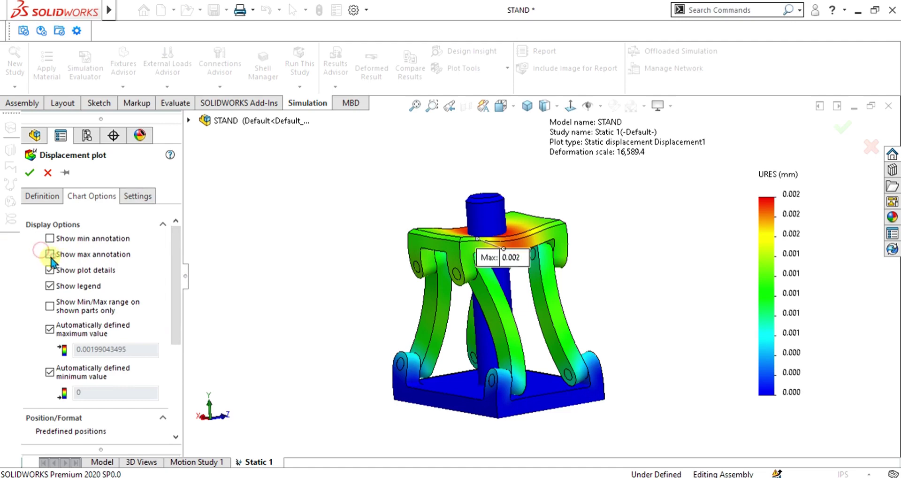
pyautogui.click(50, 239)
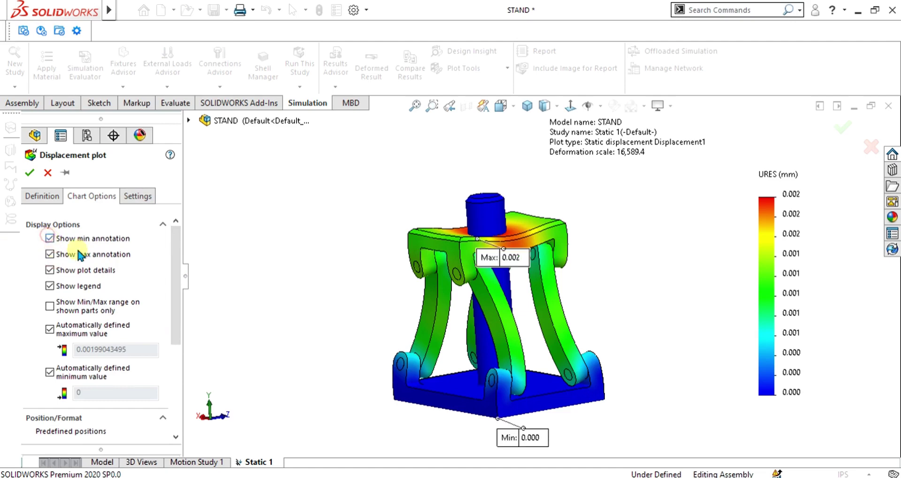
pyautogui.click(30, 174)
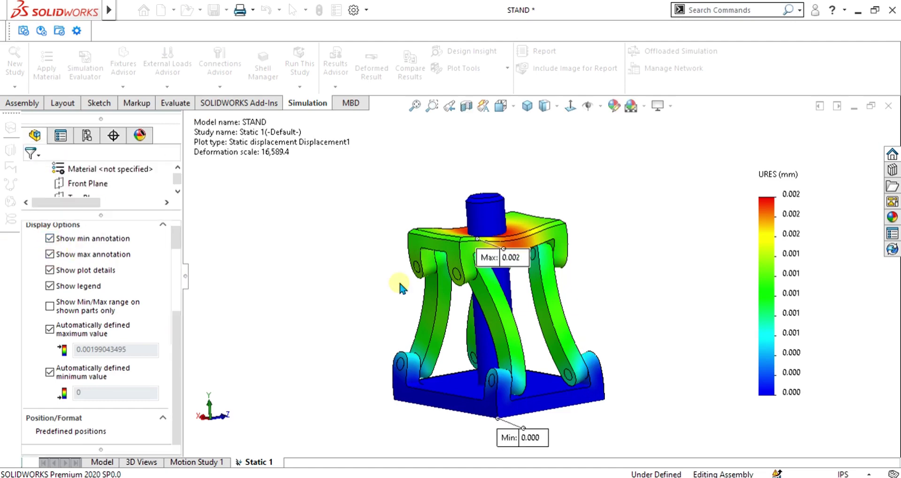
# Move the minimum and maximum displacement labels clear of the stand and inspect the deformed top plate
pyautogui.moveTo(516, 436); pyautogui.dragTo(411, 436)
pyautogui.moveTo(525, 244); pyautogui.dragTo(613, 149)
pyautogui.moveTo(461, 238); pyautogui.dragTo(462, 283, button='middle')
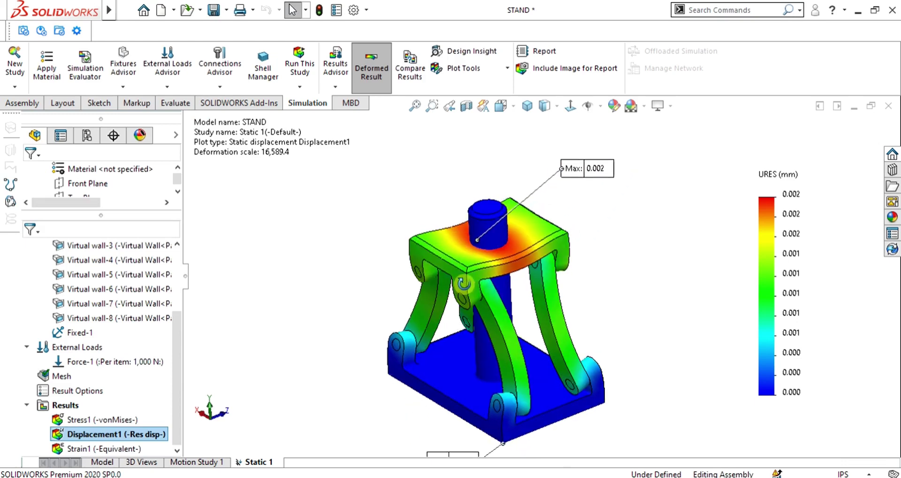
pyautogui.scroll(-3, 584, 216)
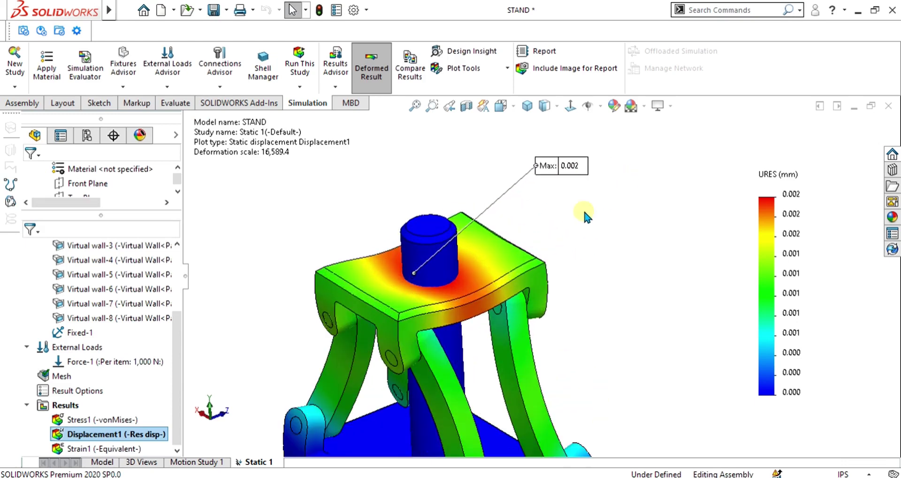
pyautogui.moveTo(565, 306); pyautogui.dragTo(558, 282, button='middle')
pyautogui.scroll(4, 558, 283)
pyautogui.scroll(-1, 453, 346)
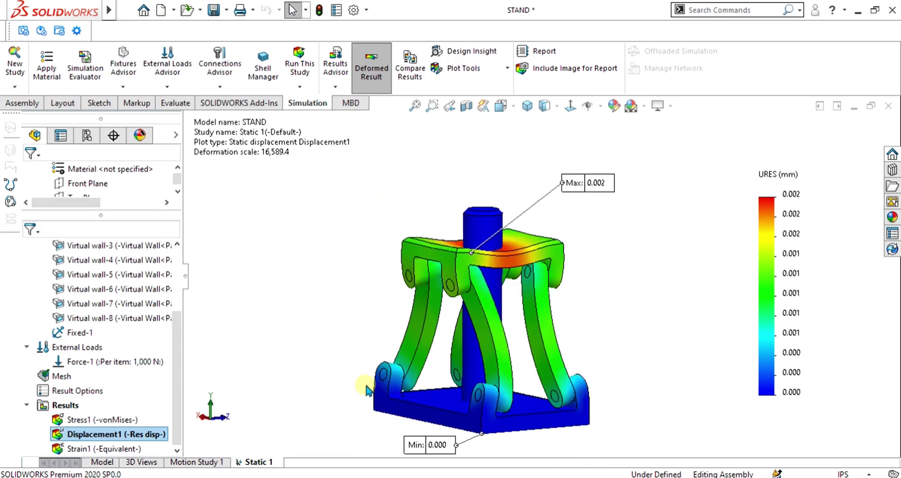
# Show the von Mises stress plot and examine the stress distribution around the pin joints, legs and plates
pyautogui.rightClick(99, 419)
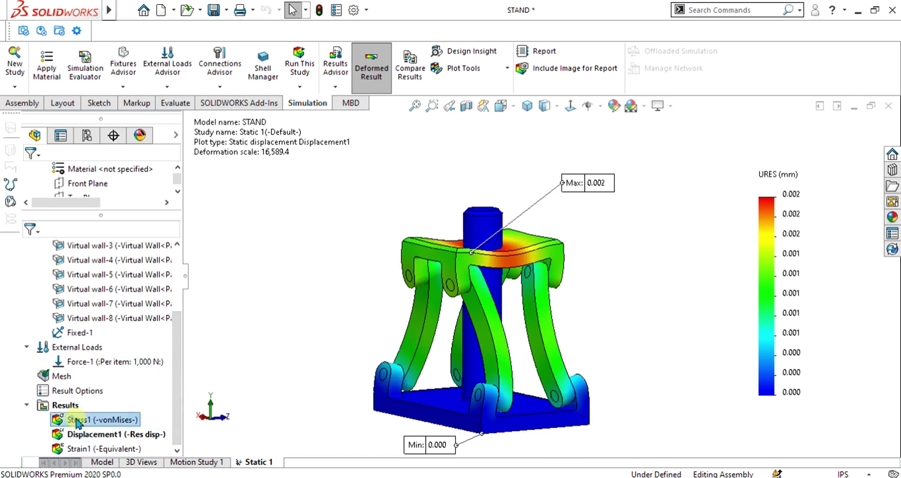
pyautogui.click(106, 316)
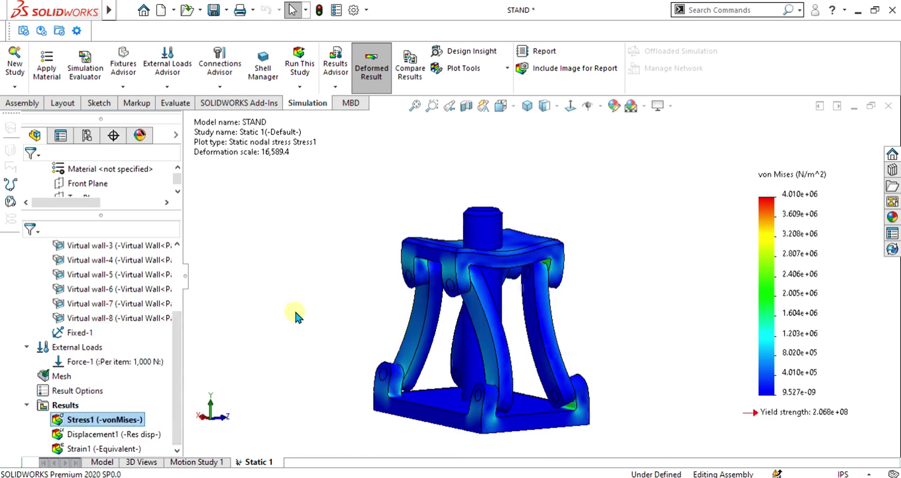
pyautogui.moveTo(310, 308)
pyautogui.mouseDown(button='middle')
pyautogui.moveTo(308, 348)
pyautogui.moveTo(307, 313)
pyautogui.mouseUp(button='middle')
pyautogui.scroll(-1, 423, 241)
pyautogui.scroll(-10, 422, 294)
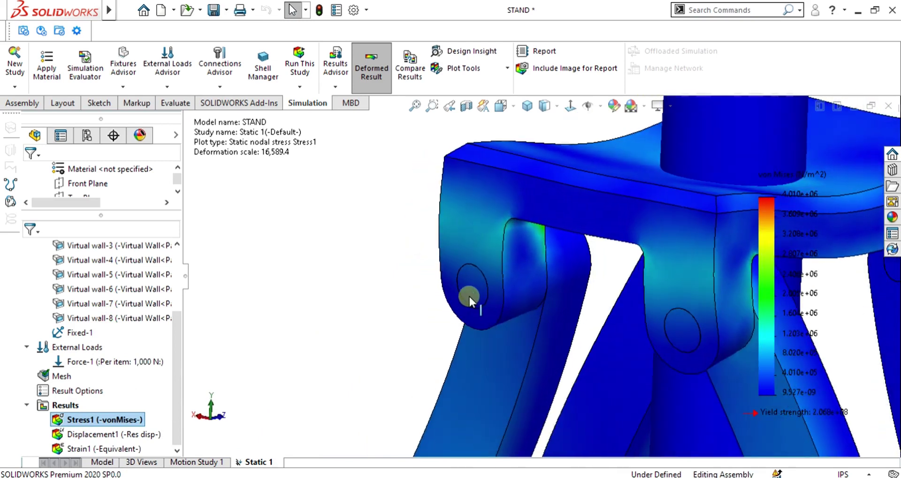
pyautogui.scroll(10, 473, 288)
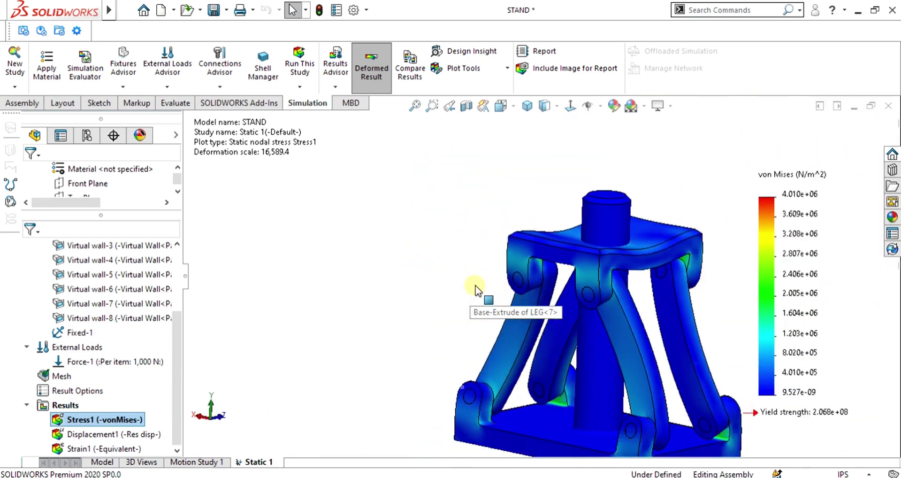
pyautogui.scroll(-5, 587, 325)
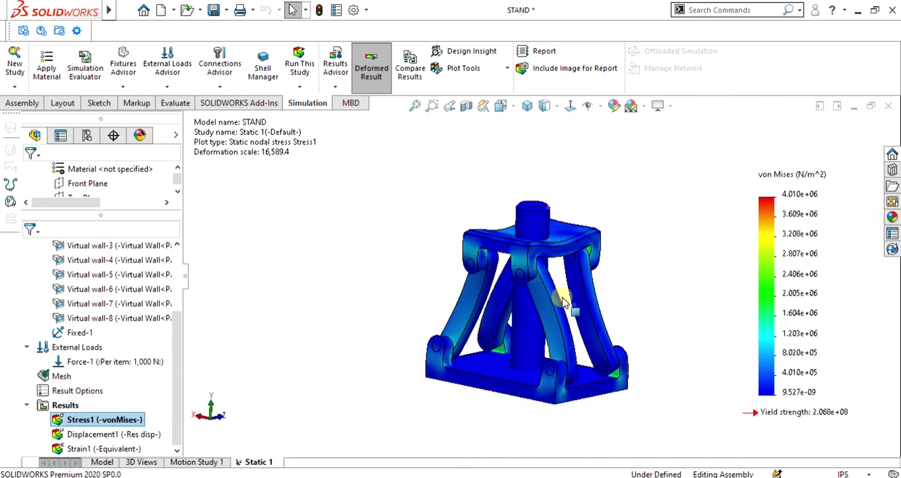
pyautogui.scroll(-2, 538, 277)
pyautogui.scroll(2, 545, 272)
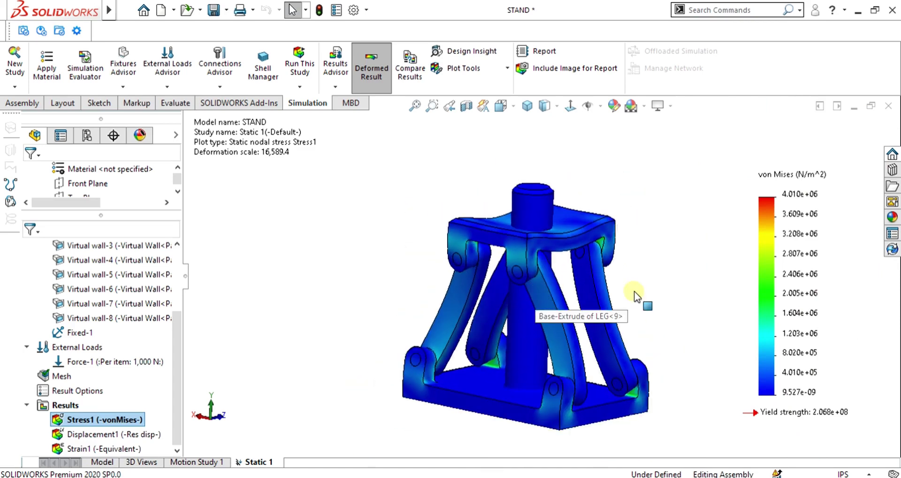
pyautogui.scroll(-3, 509, 287)
pyautogui.scroll(3, 453, 262)
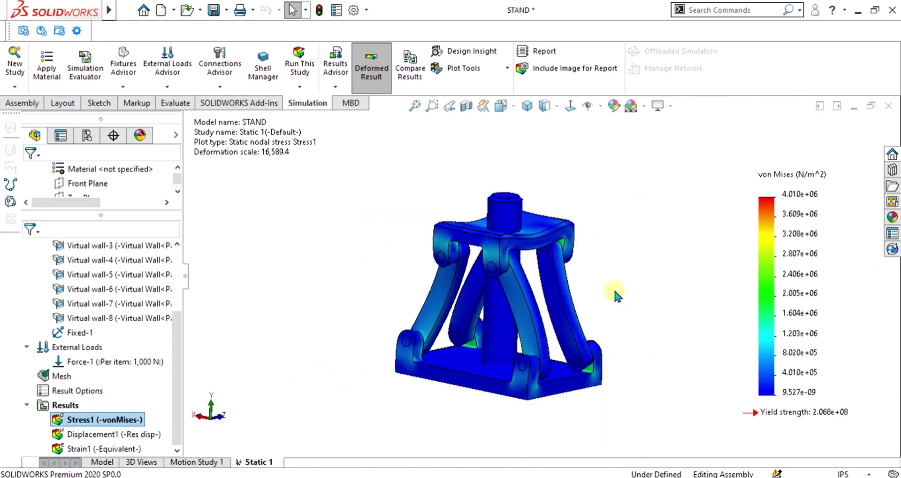
pyautogui.scroll(-3, 588, 282)
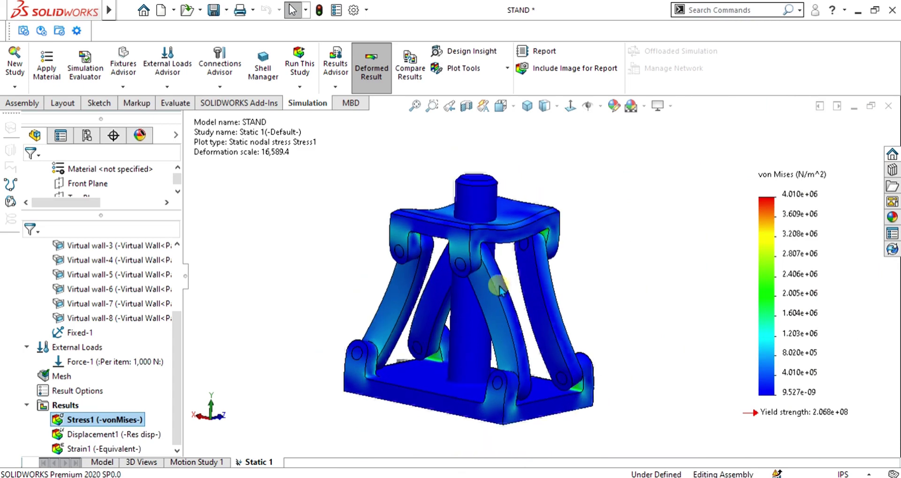
pyautogui.scroll(-2, 409, 257)
pyautogui.scroll(3, 530, 279)
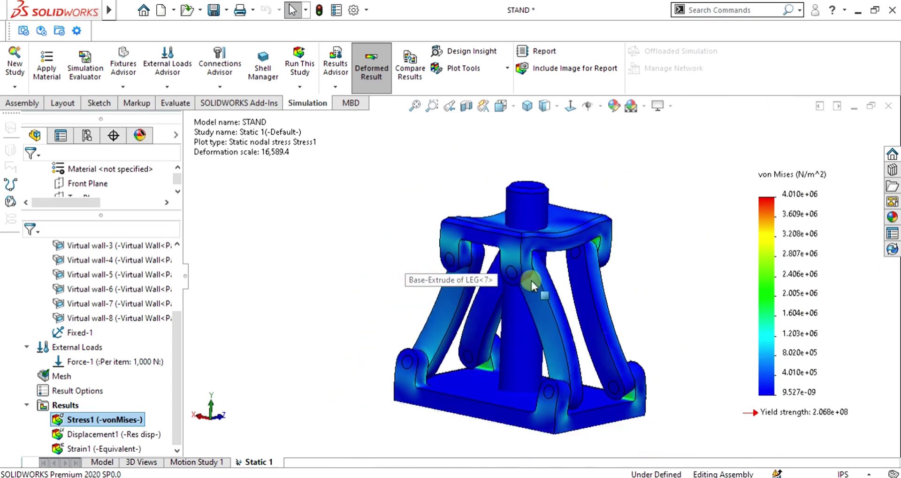
pyautogui.scroll(-1, 597, 284)
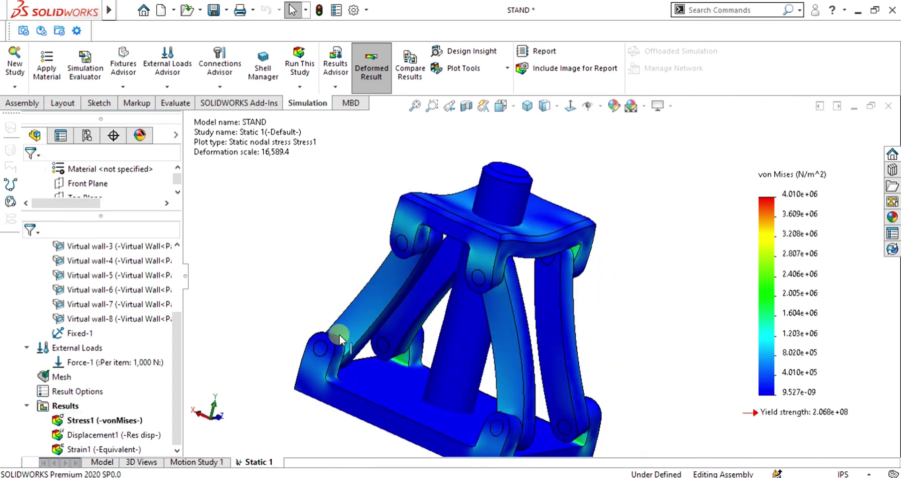
pyautogui.scroll(2, 339, 334)
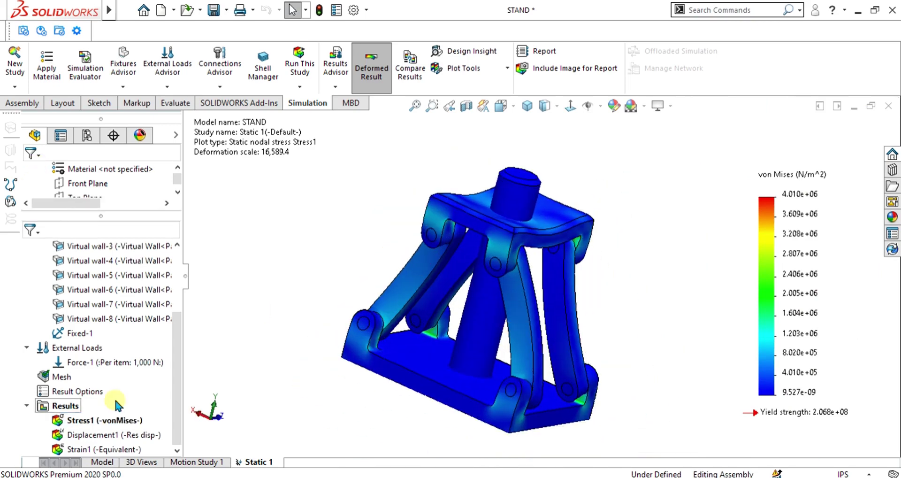
# Start defining a factor of safety plot for the results using the Max von Mises Stress criterion
pyautogui.rightClick(64, 406)
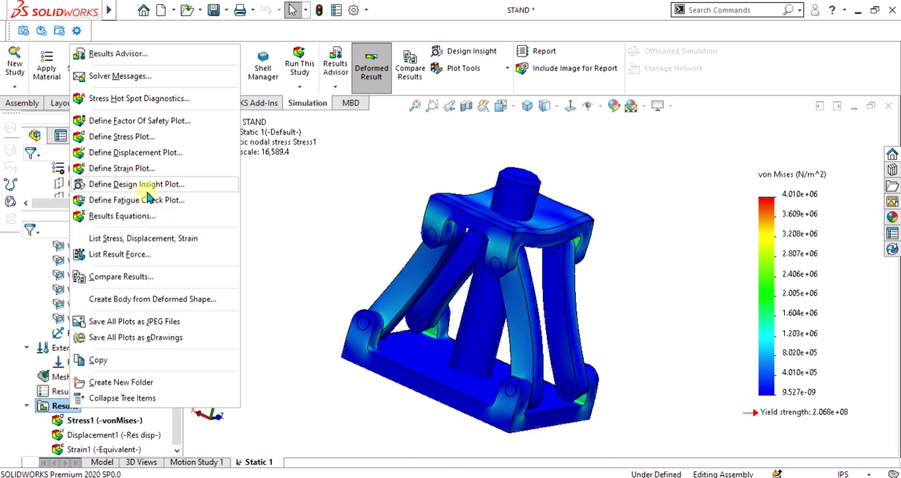
pyautogui.click(177, 121)
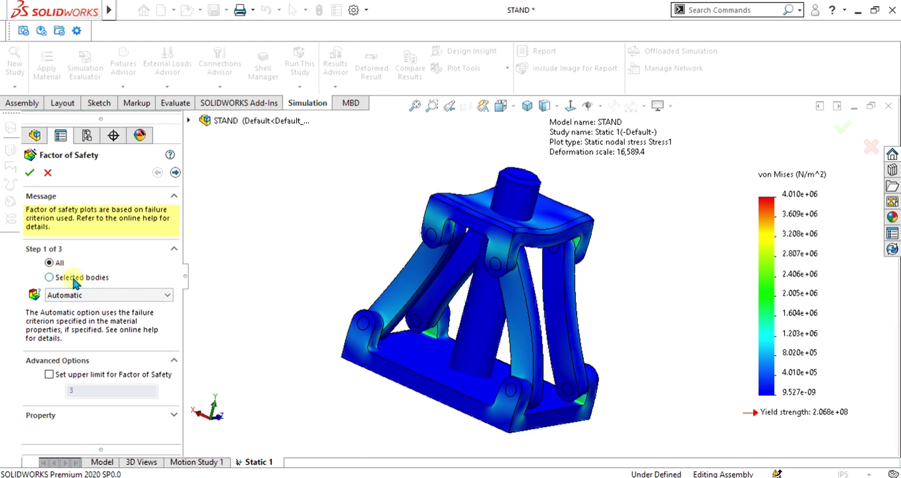
pyautogui.moveTo(458, 277); pyautogui.dragTo(413, 308, button='middle')
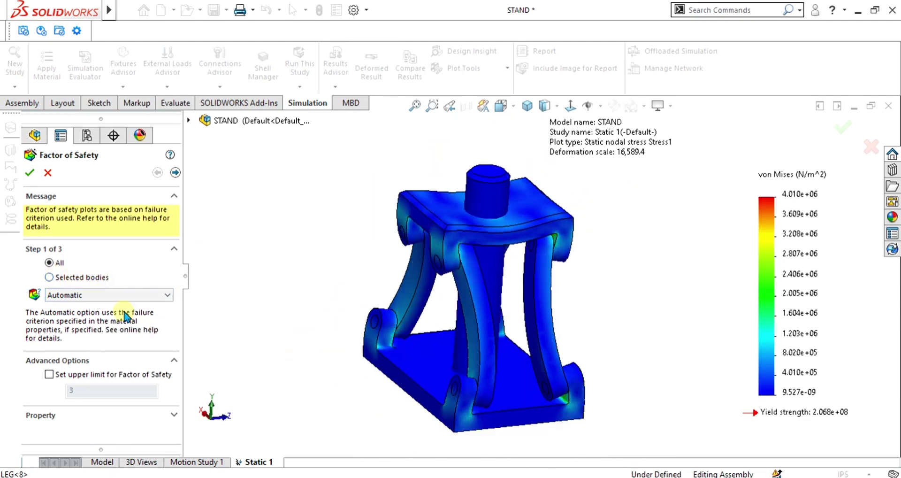
pyautogui.click(94, 296)
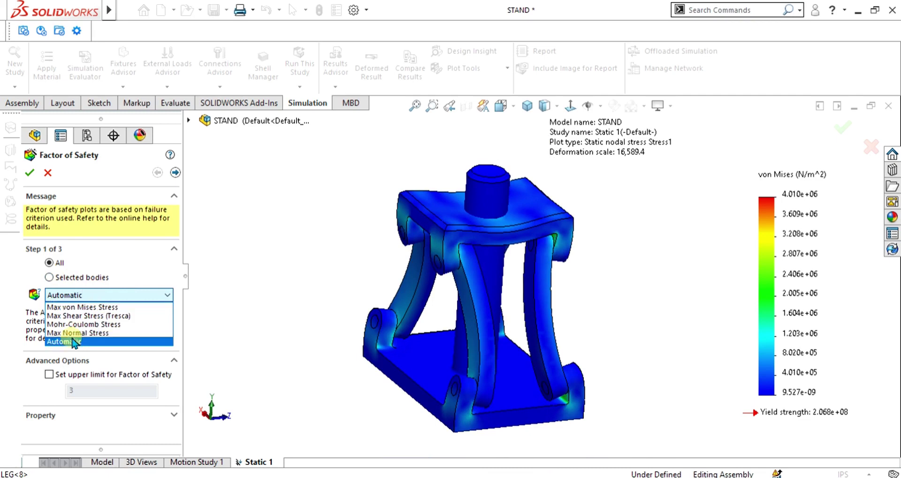
pyautogui.click(84, 306)
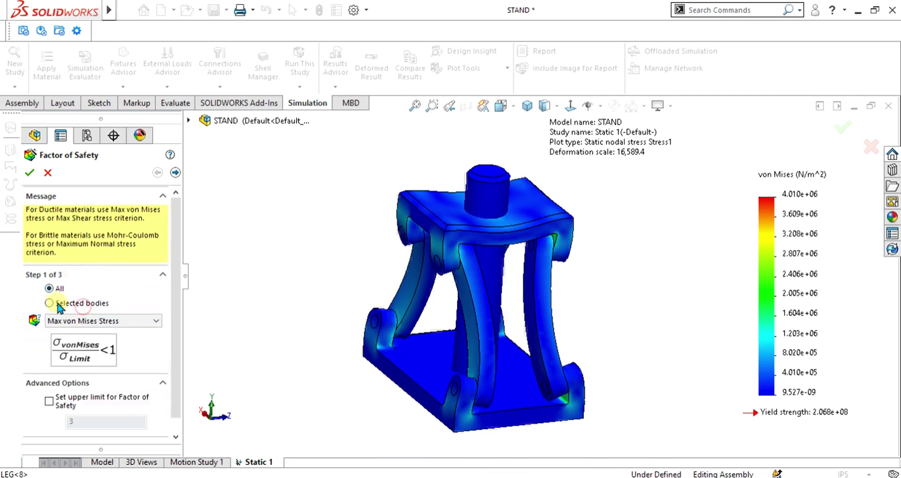
pyautogui.click(49, 302)
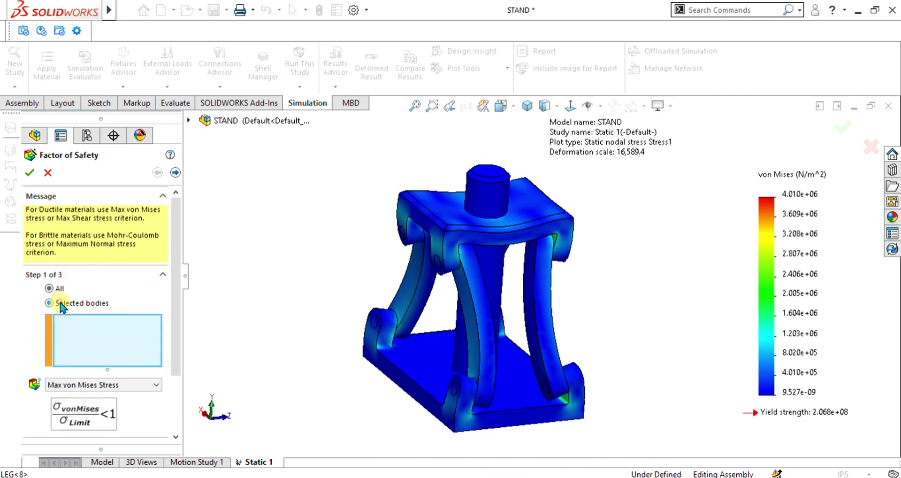
pyautogui.click(370, 339)
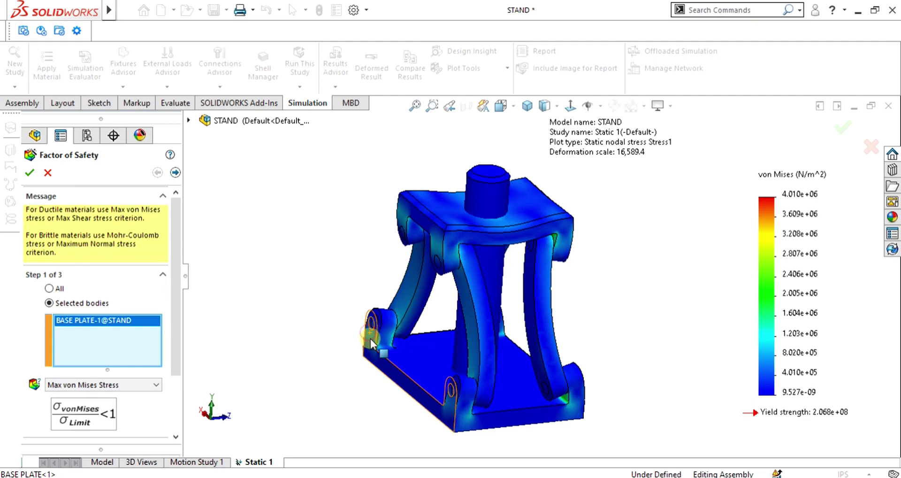
pyautogui.click(447, 221)
pyautogui.rightClick(96, 334)
pyautogui.click(115, 344)
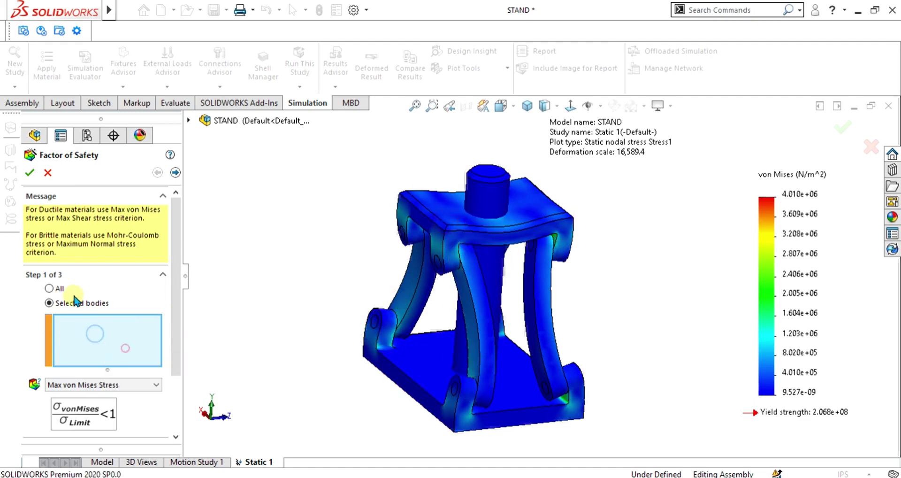
pyautogui.click(50, 288)
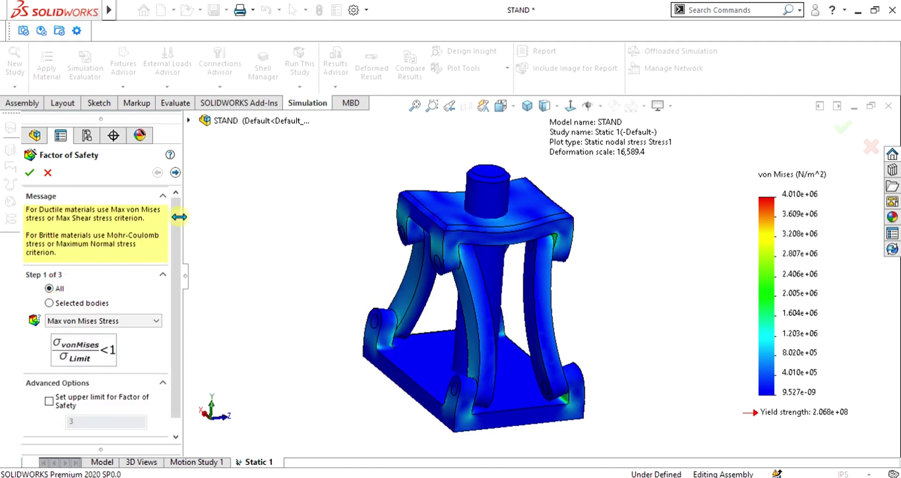
# Set the factor of safety stress units to N/mm^2 (MPa), keep yield strength as the limit, and proceed to the safety result
pyautogui.scroll(-1, 178, 216)
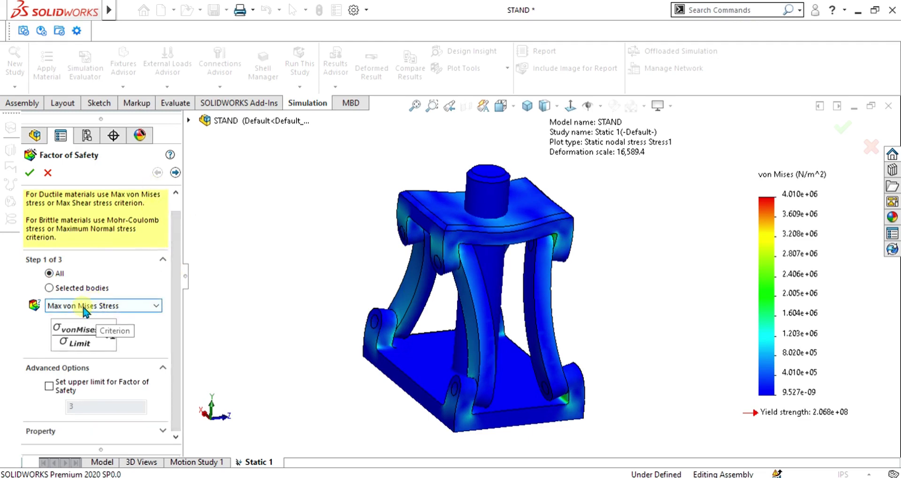
pyautogui.click(175, 173)
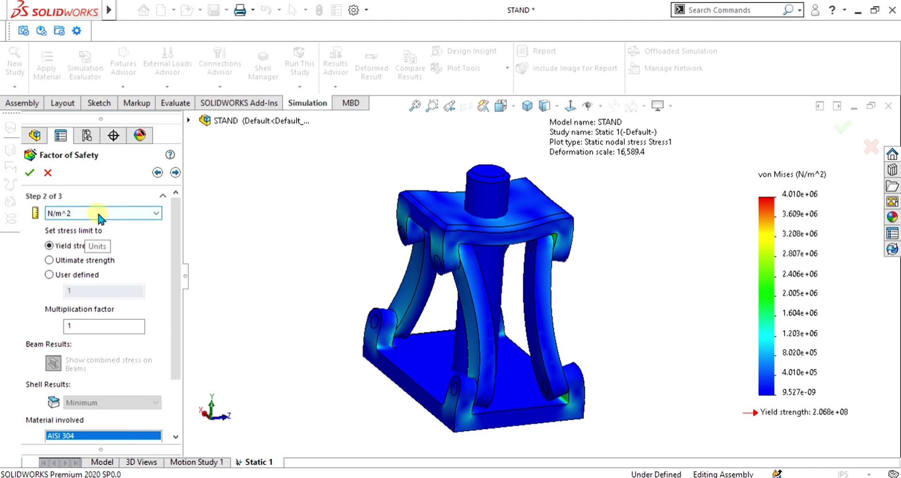
pyautogui.click(117, 214)
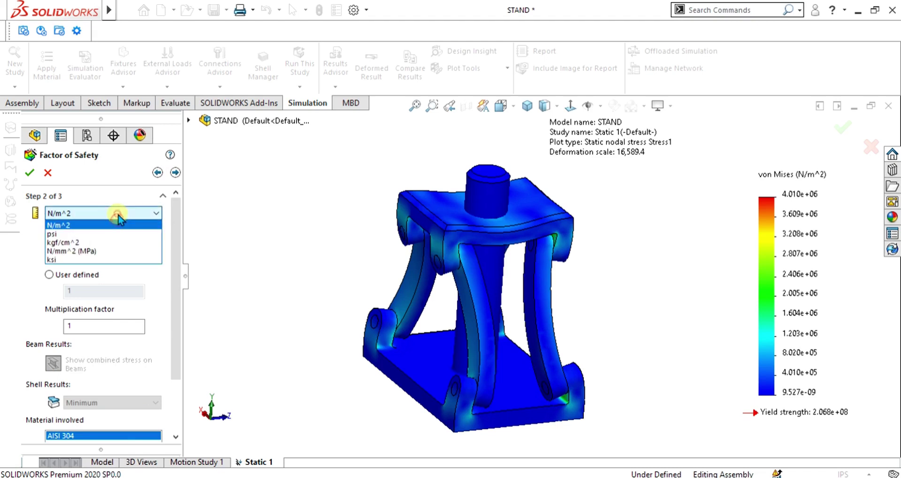
pyautogui.click(120, 251)
pyautogui.scroll(-3, 181, 235)
pyautogui.scroll(3, 181, 235)
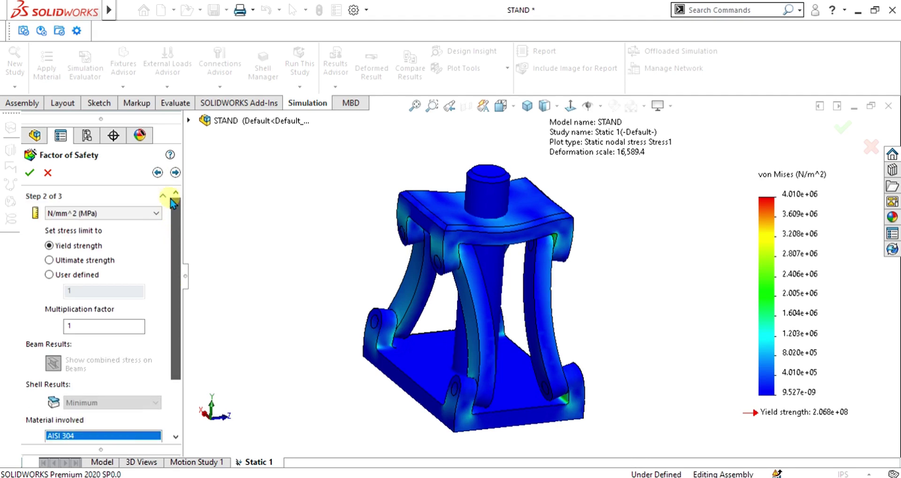
pyautogui.click(175, 172)
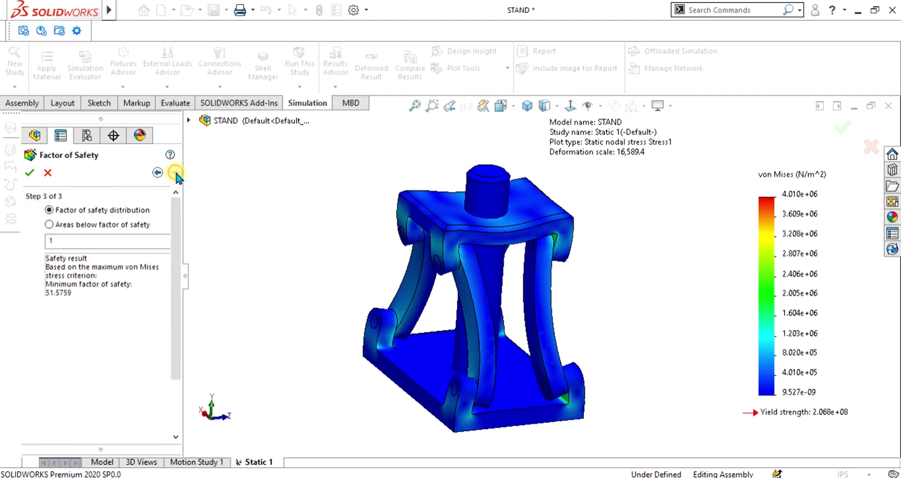
# Generate the plot as a factor of safety distribution and set its legend number format to floating
pyautogui.click(70, 223)
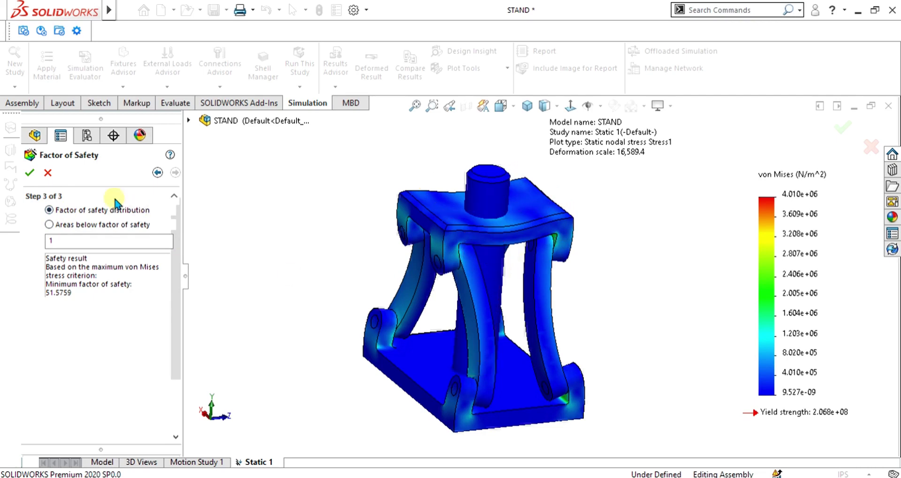
pyautogui.click(32, 171)
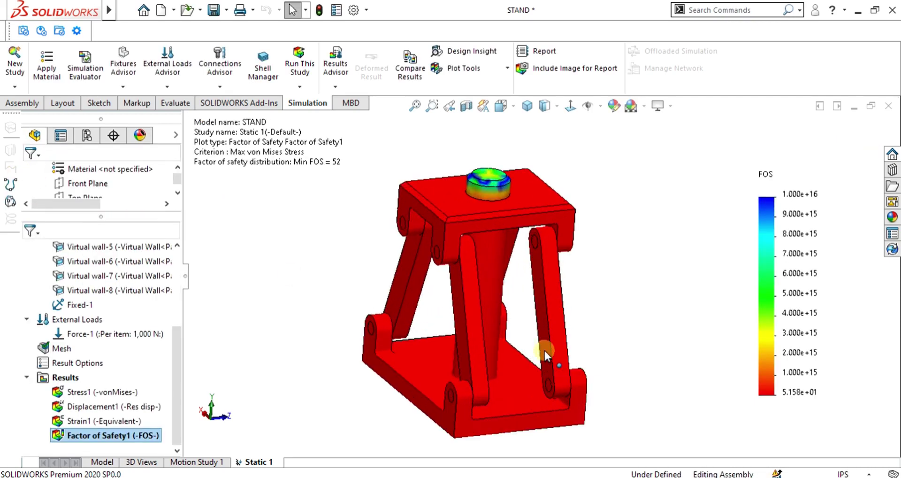
pyautogui.rightClick(104, 436)
pyautogui.click(137, 211)
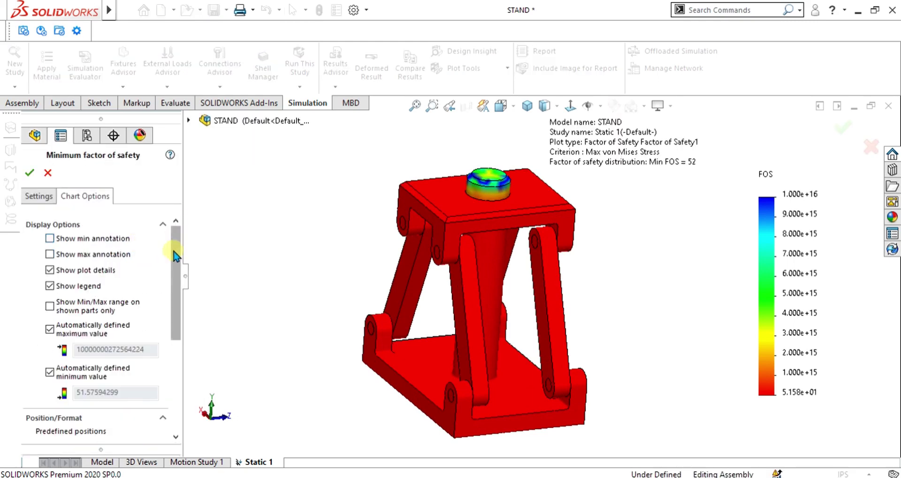
pyautogui.scroll(-5, 126, 346)
pyautogui.click(127, 349)
pyautogui.click(61, 364)
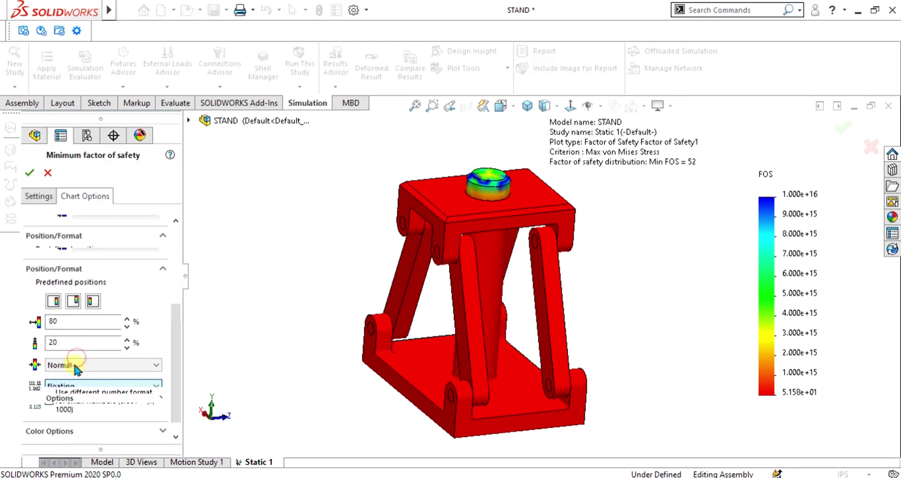
pyautogui.click(31, 170)
# Examine the factor of safety distribution across the stand's plates, legs, pins and central column from several sides
pyautogui.moveTo(463, 360); pyautogui.dragTo(583, 314, button='middle')
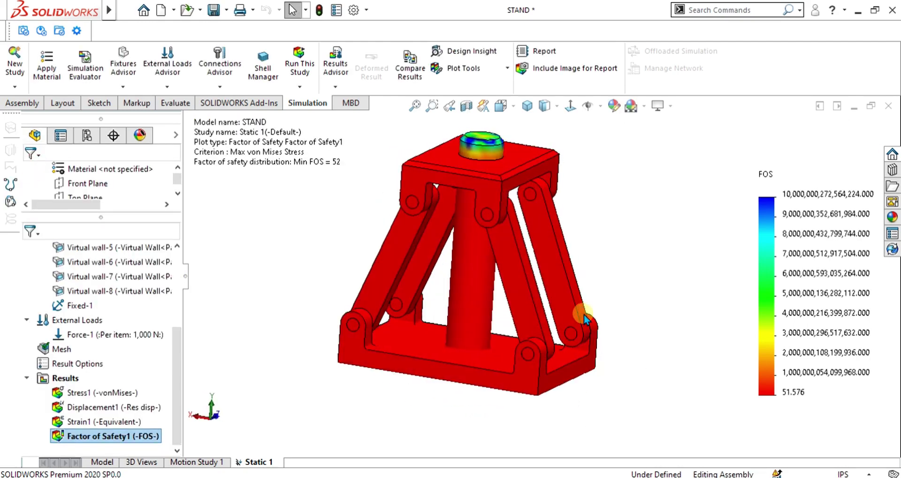
pyautogui.scroll(-2, 509, 191)
pyautogui.scroll(5, 546, 287)
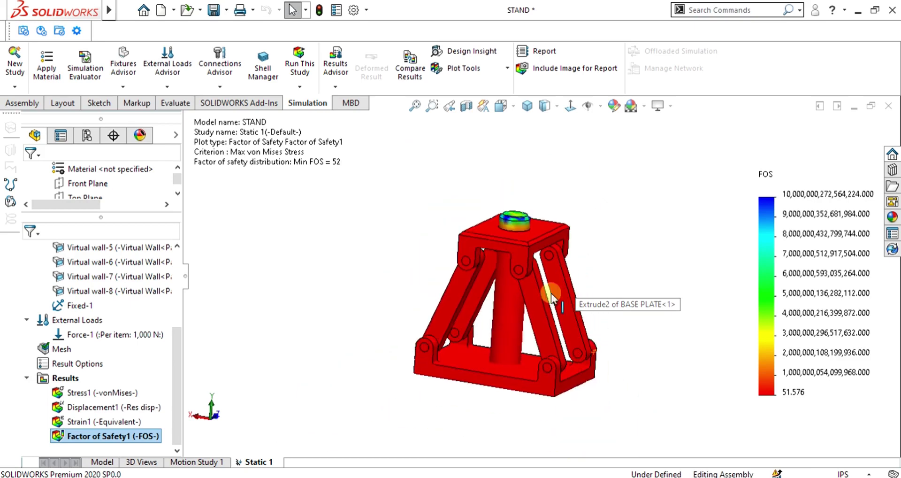
pyautogui.scroll(-3, 562, 307)
pyautogui.moveTo(532, 308)
pyautogui.mouseDown(button='middle')
pyautogui.moveTo(527, 257)
pyautogui.moveTo(502, 268)
pyautogui.moveTo(525, 289)
pyautogui.moveTo(484, 320)
pyautogui.moveTo(542, 300)
pyautogui.mouseUp(button='middle')
pyautogui.scroll(2, 538, 292)
pyautogui.scroll(-4, 538, 277)
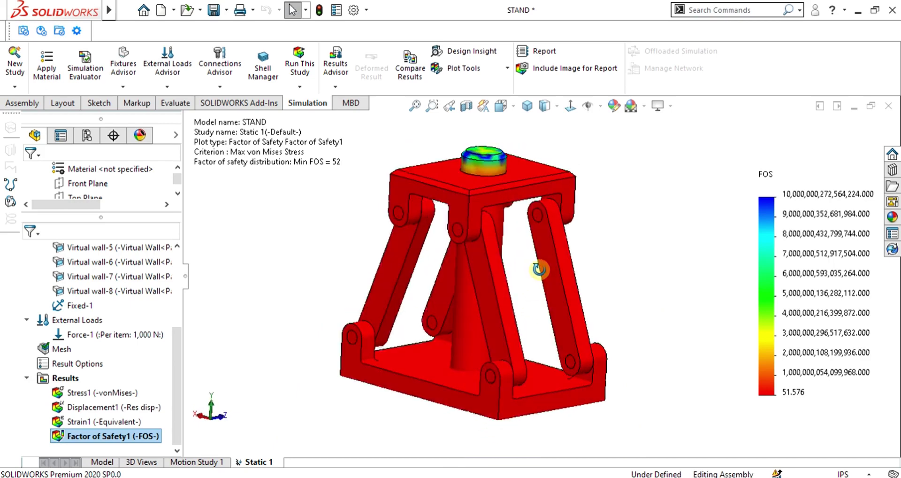
pyautogui.moveTo(516, 249); pyautogui.dragTo(367, 377, button='middle')
pyautogui.scroll(3, 80, 329)
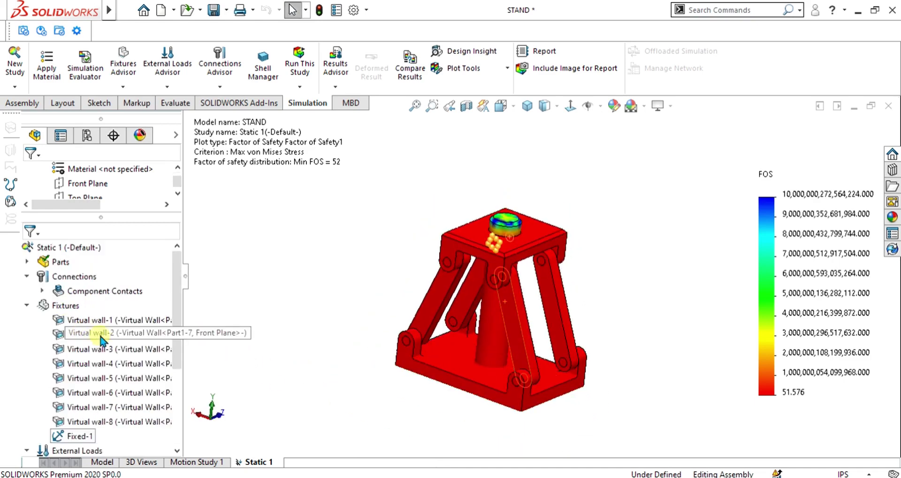
# Create a new static simulation study named Static 2 for the stand assembly
pyautogui.rightClick(265, 461)
pyautogui.rightClick(256, 461)
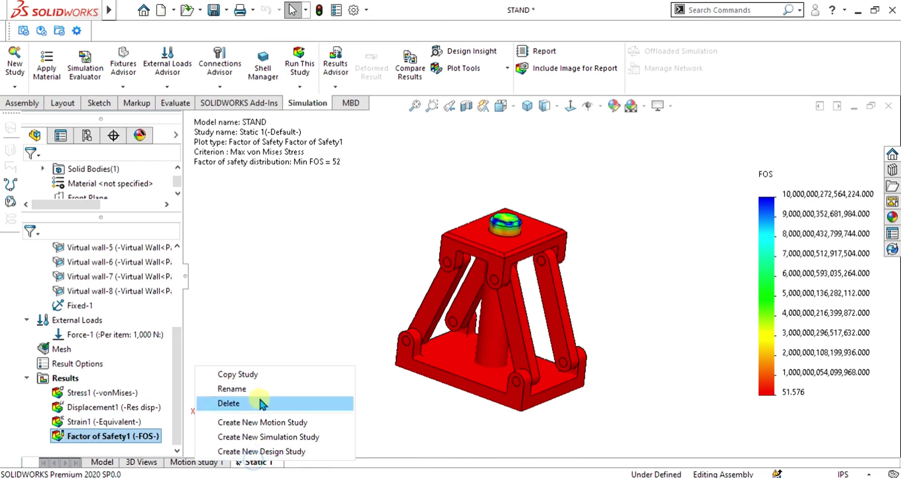
pyautogui.click(274, 436)
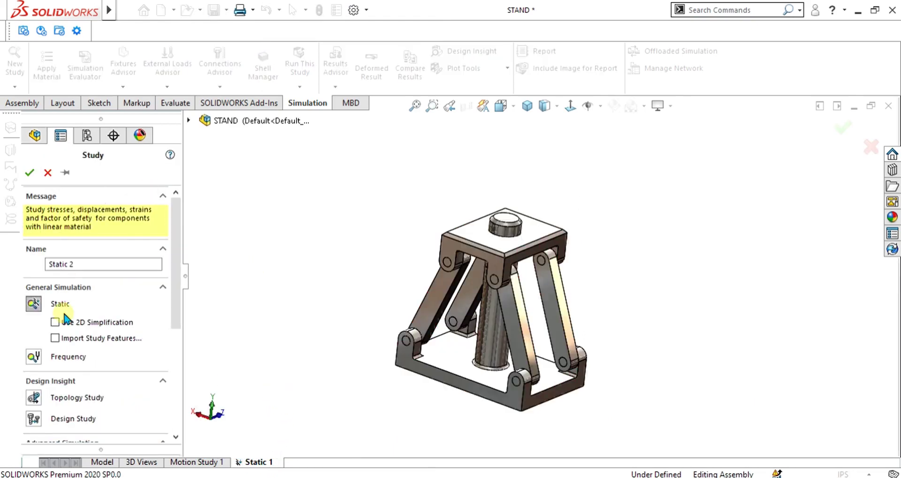
pyautogui.click(31, 172)
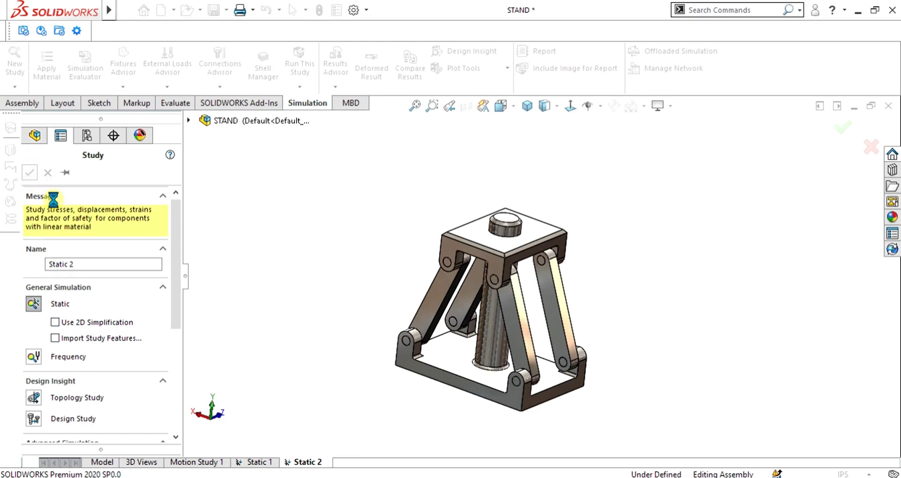
# Exclude the eight solid pins, Part1-1 to Part1-5 and Part1-7 to Part1-9, from the analysis in Static 2
pyautogui.click(27, 261)
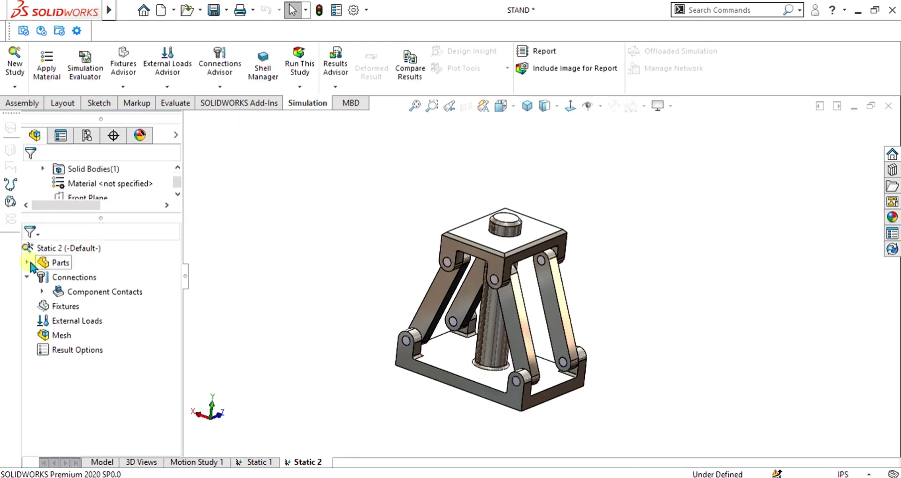
pyautogui.click(102, 334)
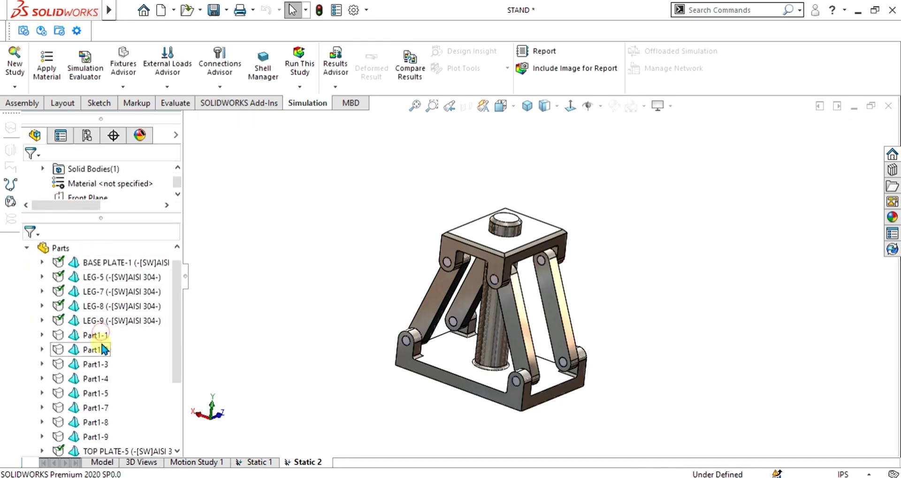
pyautogui.keyDown('ctrl'); pyautogui.click(94, 349); pyautogui.keyUp('ctrl')
pyautogui.keyDown('ctrl'); pyautogui.click(94, 364); pyautogui.keyUp('ctrl')
pyautogui.keyDown('ctrl'); pyautogui.click(94, 378); pyautogui.keyUp('ctrl')
pyautogui.click(95, 421)
pyautogui.click(87, 334)
pyautogui.keyDown('ctrl'); pyautogui.click(89, 350); pyautogui.keyUp('ctrl')
pyautogui.keyDown('ctrl'); pyautogui.click(93, 363); pyautogui.keyUp('ctrl')
pyautogui.keyDown('ctrl'); pyautogui.click(94, 378); pyautogui.keyUp('ctrl')
pyautogui.keyDown('ctrl'); pyautogui.click(94, 393); pyautogui.keyUp('ctrl')
pyautogui.keyDown('ctrl'); pyautogui.click(94, 407); pyautogui.keyUp('ctrl')
pyautogui.keyDown('ctrl'); pyautogui.click(93, 422); pyautogui.keyUp('ctrl')
pyautogui.keyDown('ctrl'); pyautogui.click(94, 436); pyautogui.keyUp('ctrl')
pyautogui.rightClick(94, 436)
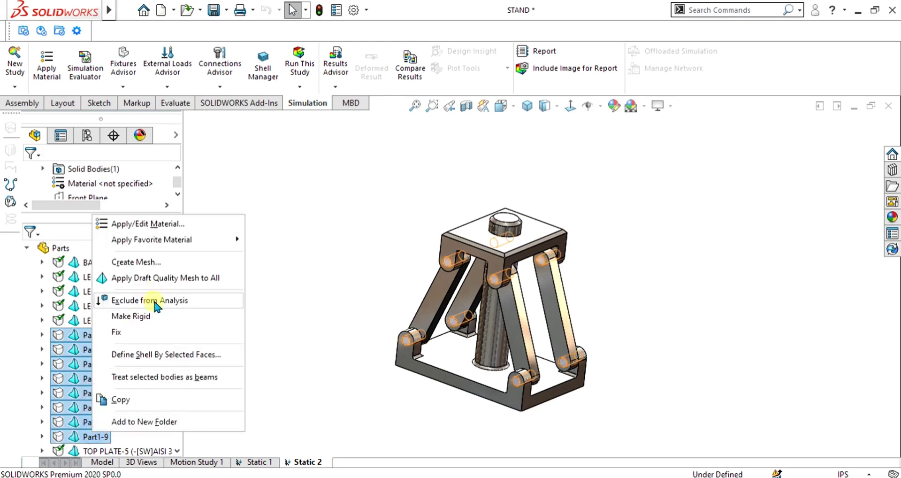
pyautogui.click(155, 301)
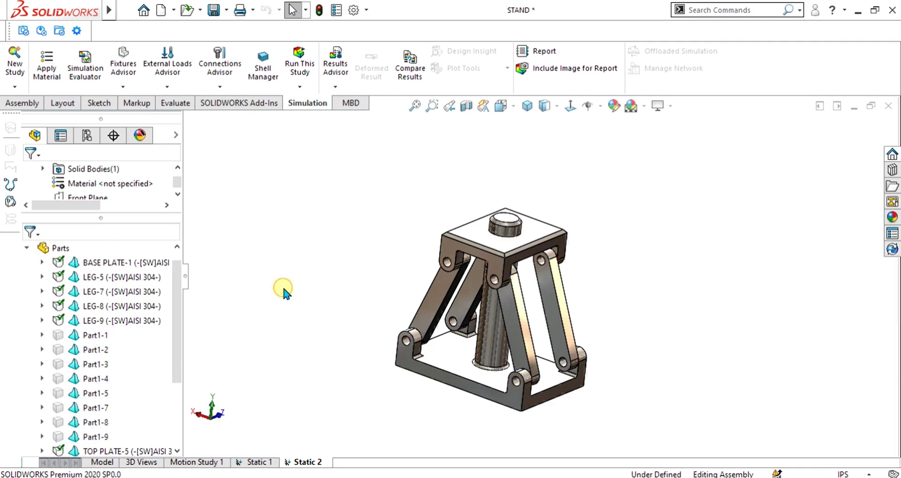
# Start a pin connector through one upper joint using the coaxial hole faces of TOP PLATE-5 and LEG-7
pyautogui.scroll(1, 481, 318)
pyautogui.scroll(-4, 554, 258)
pyautogui.moveTo(495, 315); pyautogui.dragTo(472, 314, button='middle')
pyautogui.scroll(-5, 541, 295)
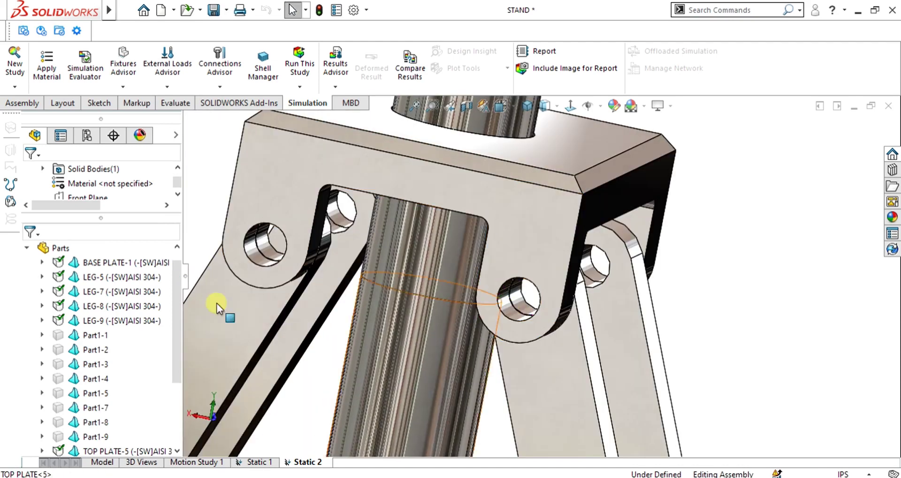
pyautogui.click(27, 247)
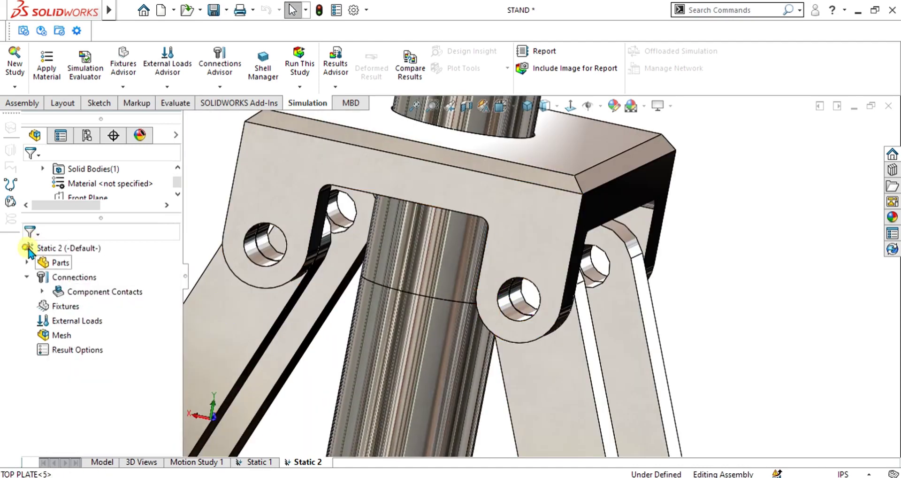
pyautogui.rightClick(75, 279)
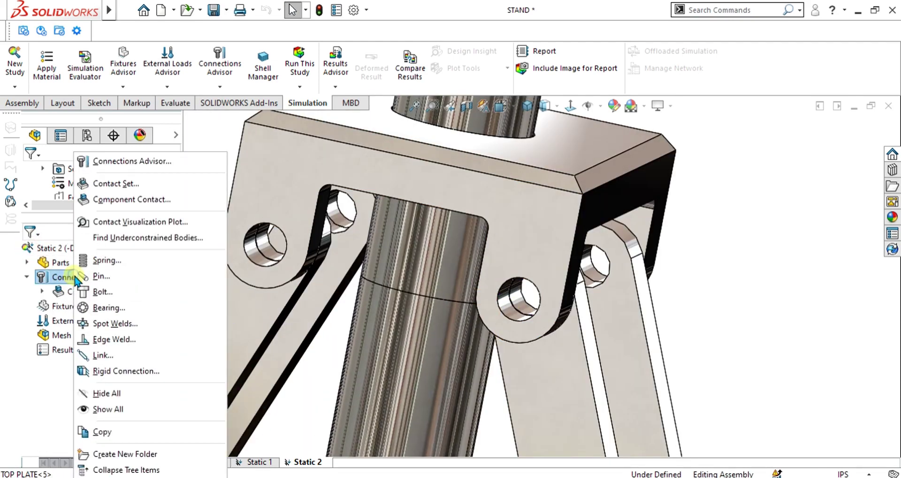
pyautogui.click(128, 276)
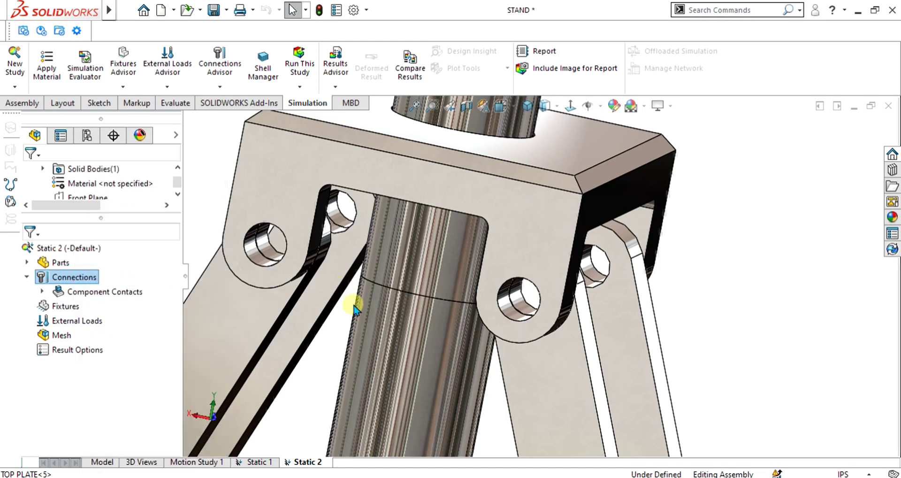
pyautogui.scroll(6, 317, 328)
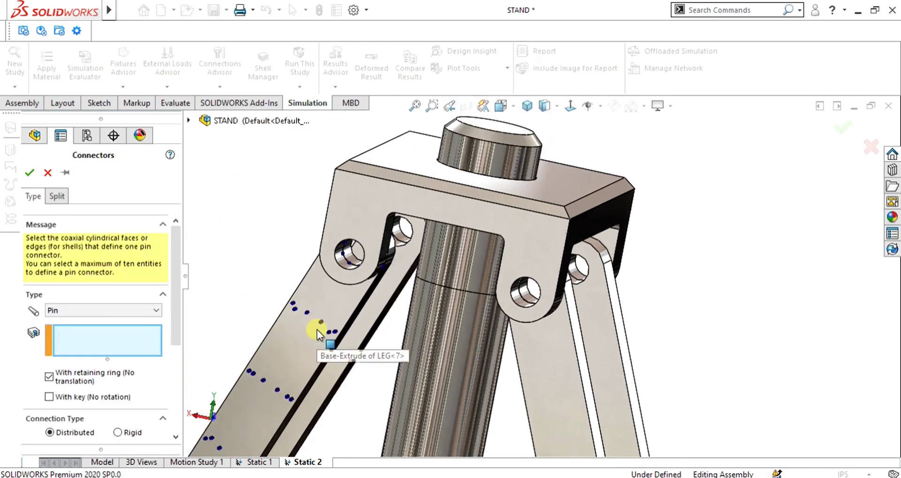
pyautogui.moveTo(176, 252); pyautogui.dragTo(177, 277)
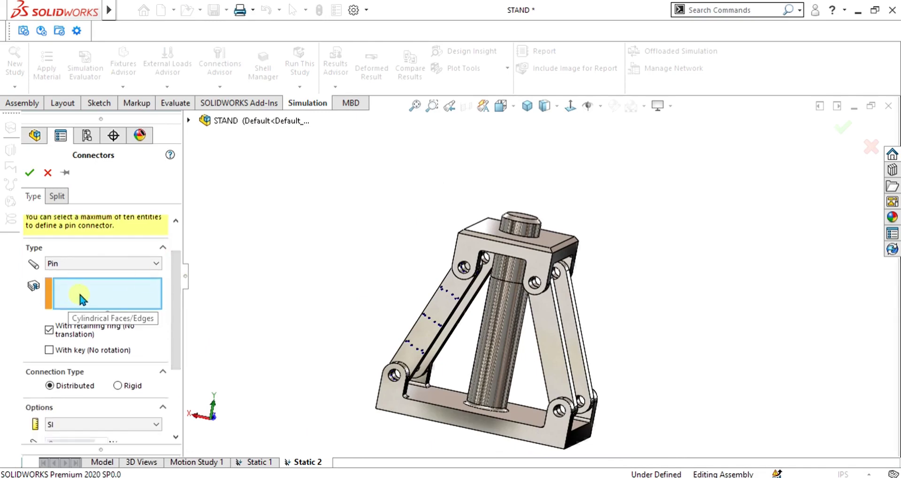
pyautogui.scroll(-5, 340, 303)
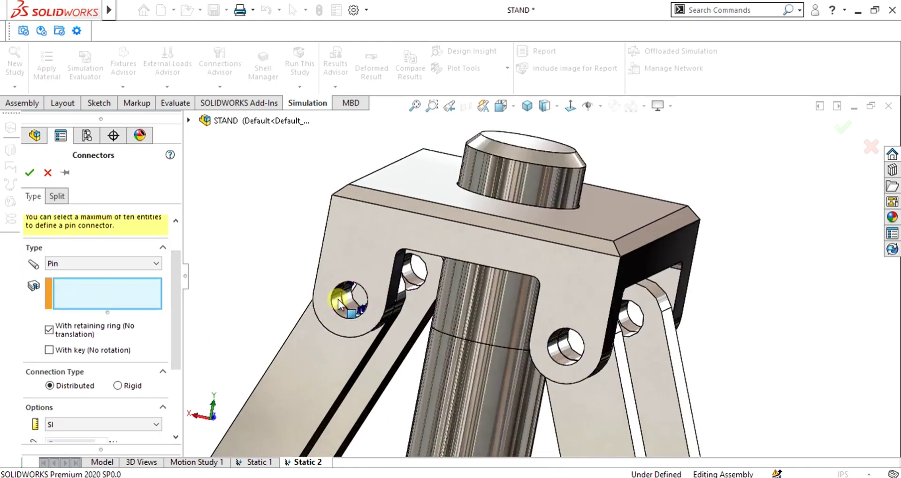
pyautogui.scroll(-5, 339, 302)
pyautogui.click(459, 272)
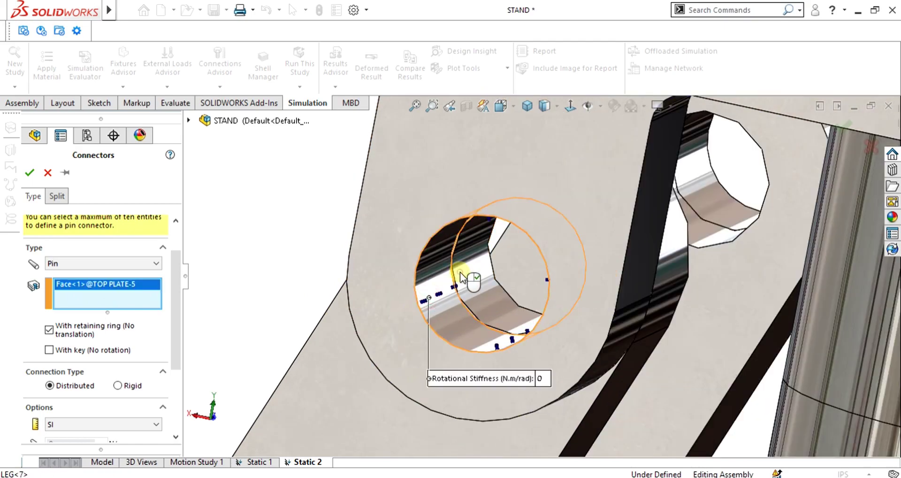
pyautogui.click(500, 286)
# Examine the selected pin joint from several sides and try the With key (No rotation) option
pyautogui.scroll(10, 493, 261)
pyautogui.moveTo(494, 261); pyautogui.dragTo(377, 349, button='middle')
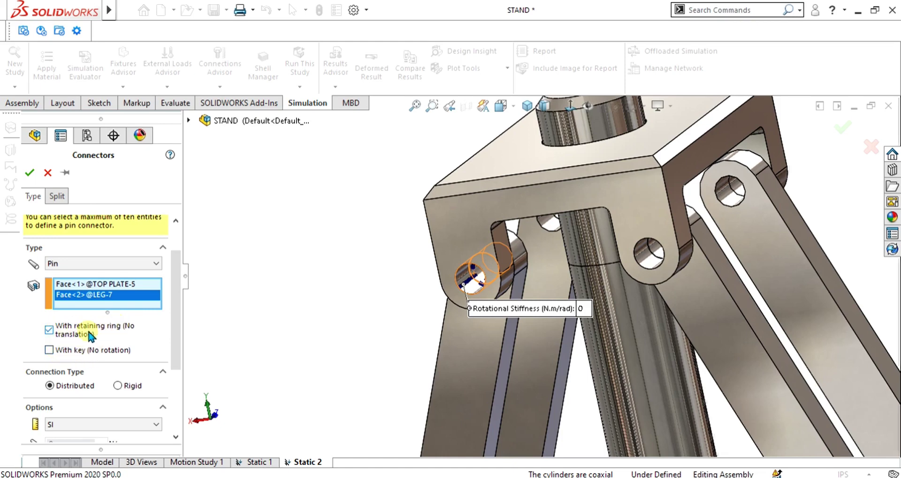
pyautogui.scroll(2, 493, 305)
pyautogui.moveTo(525, 305); pyautogui.dragTo(619, 296, button='middle')
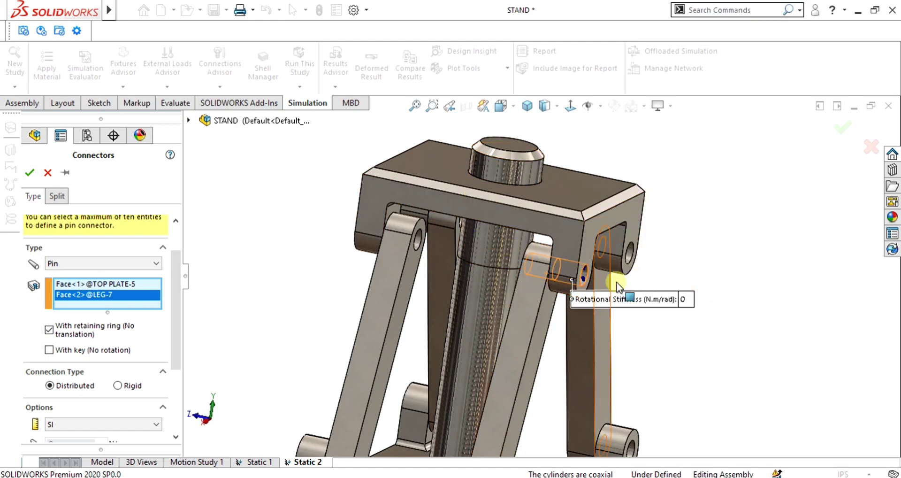
pyautogui.scroll(-6, 555, 277)
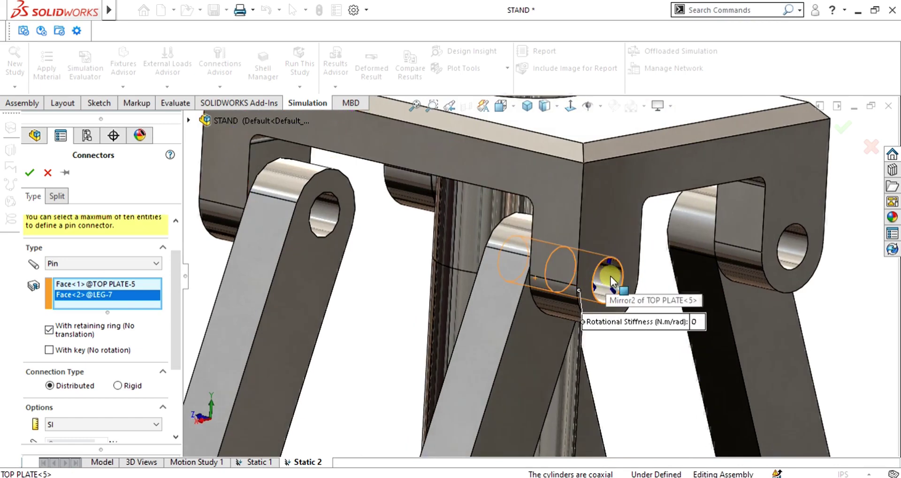
pyautogui.scroll(4, 616, 276)
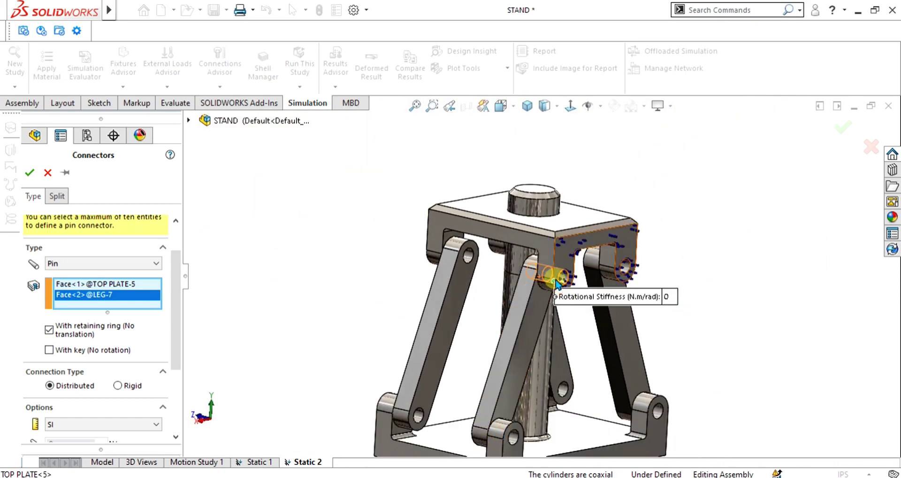
pyautogui.scroll(-5, 556, 284)
pyautogui.click(49, 349)
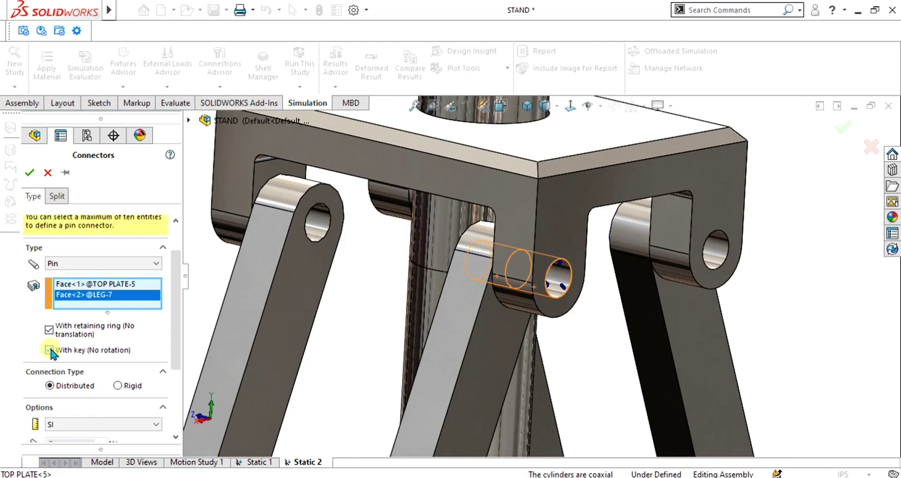
pyautogui.click(50, 349)
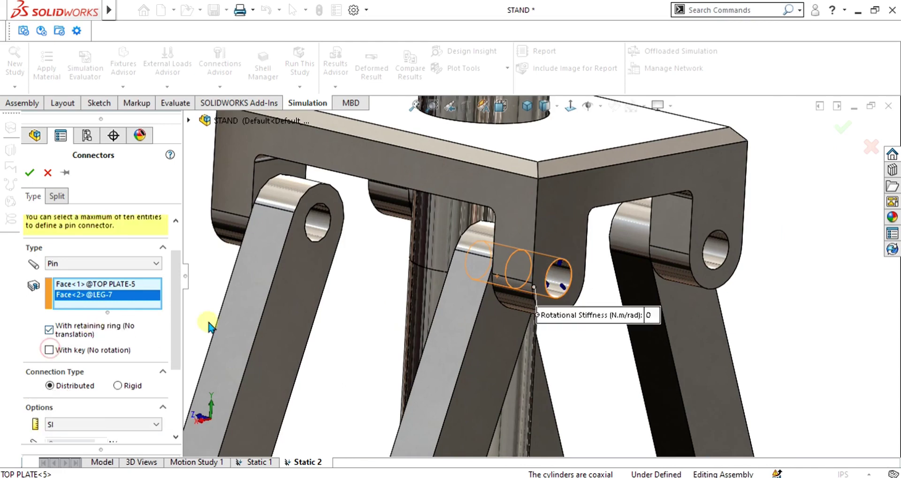
# Enable strength data for the pin connector and set its tensile stress area to 0.2 mm^2
pyautogui.moveTo(177, 297); pyautogui.dragTo(181, 336)
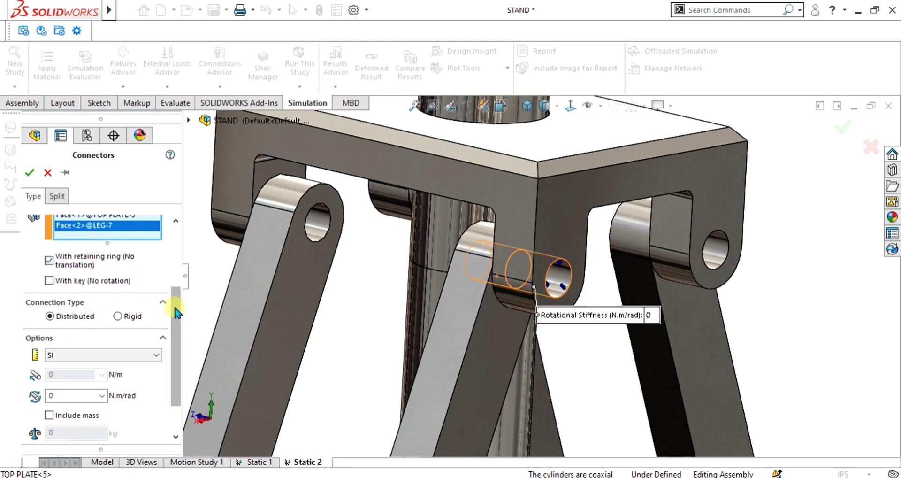
pyautogui.scroll(-3, 176, 356)
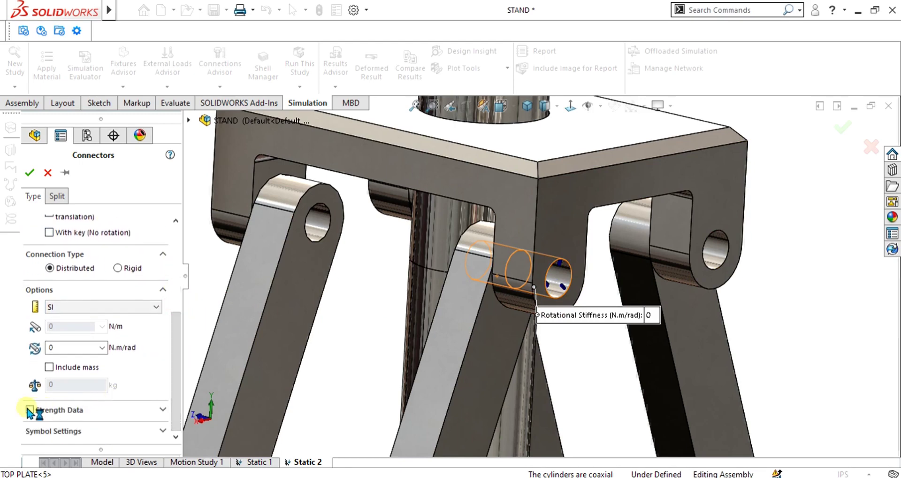
pyautogui.click(30, 410)
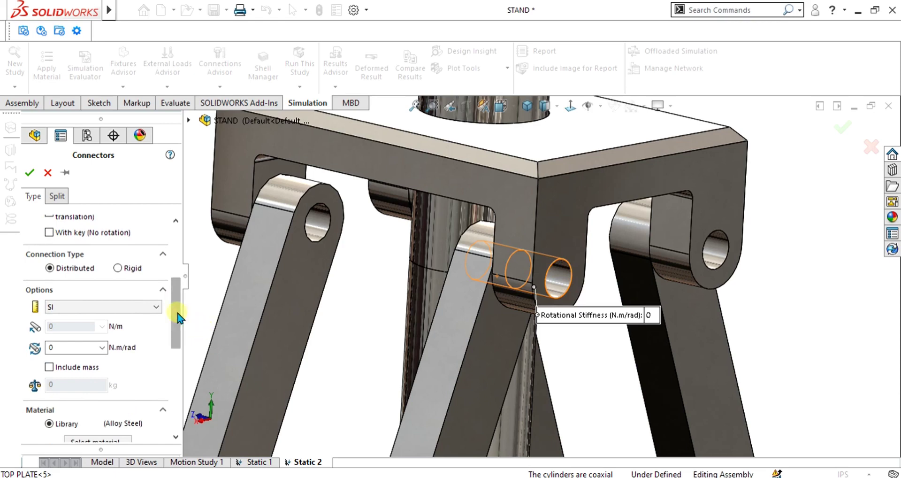
pyautogui.scroll(-5, 178, 318)
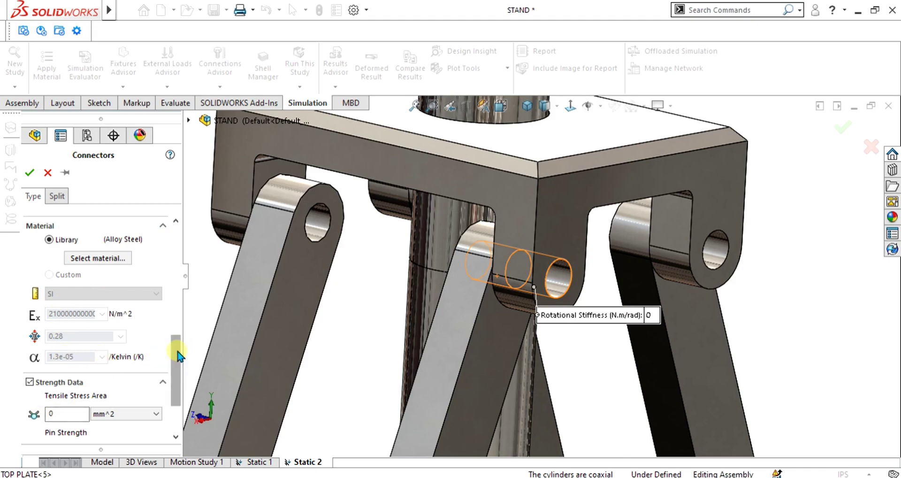
pyautogui.scroll(-3, 177, 354)
pyautogui.click(54, 331)
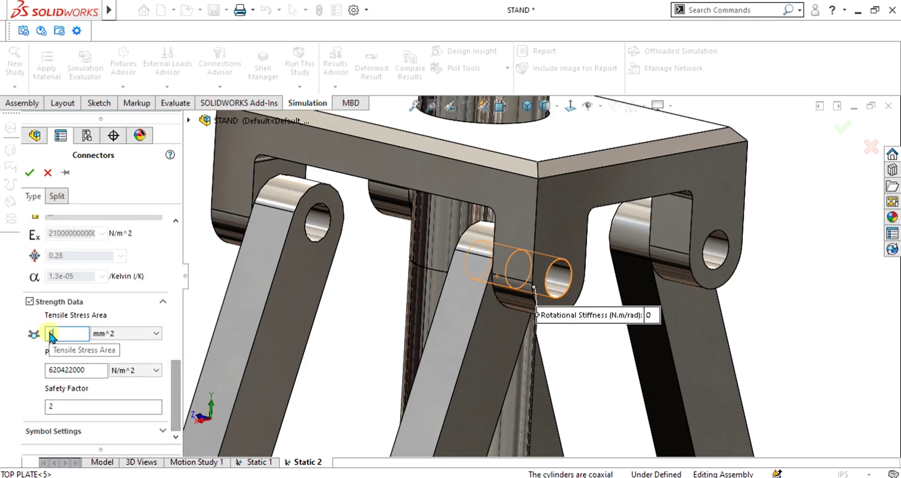
pyautogui.write('0.2')
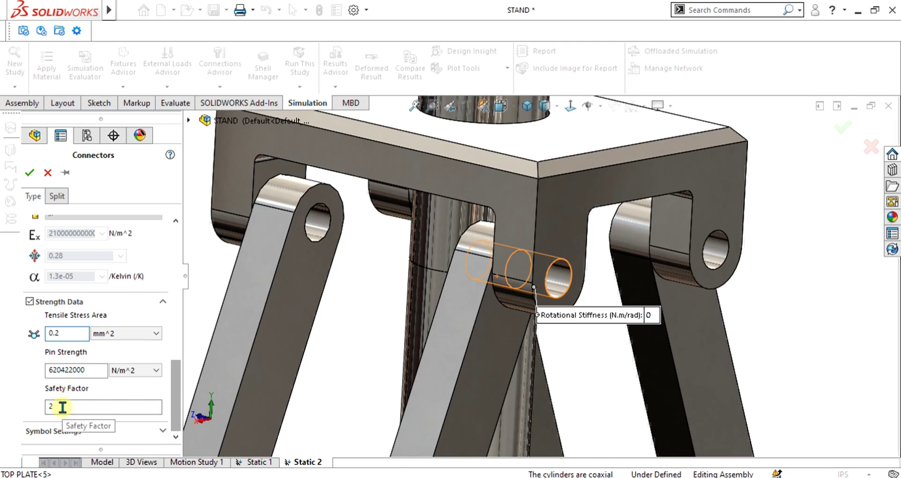
pyautogui.click(558, 275)
pyautogui.moveTo(174, 386); pyautogui.dragTo(178, 258)
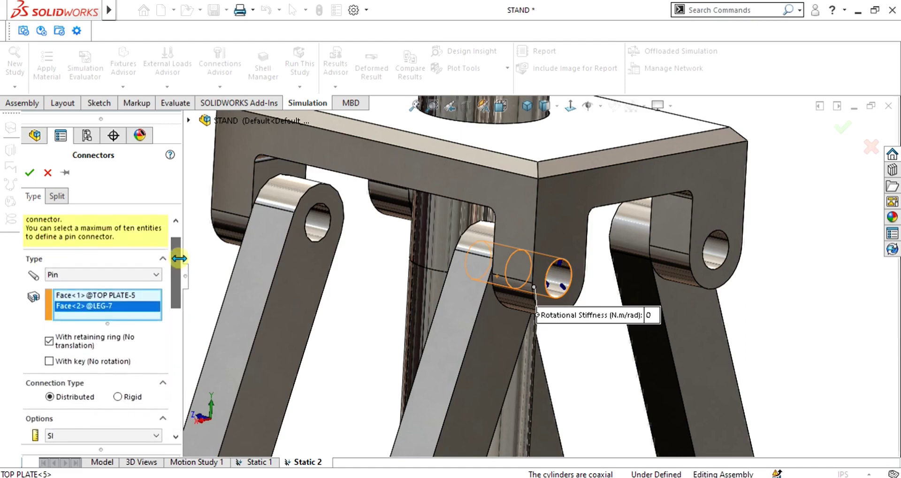
# Finish the pin connector between TOP PLATE-5 and LEG-7 and check it among the connectors of Static 2
pyautogui.click(28, 171)
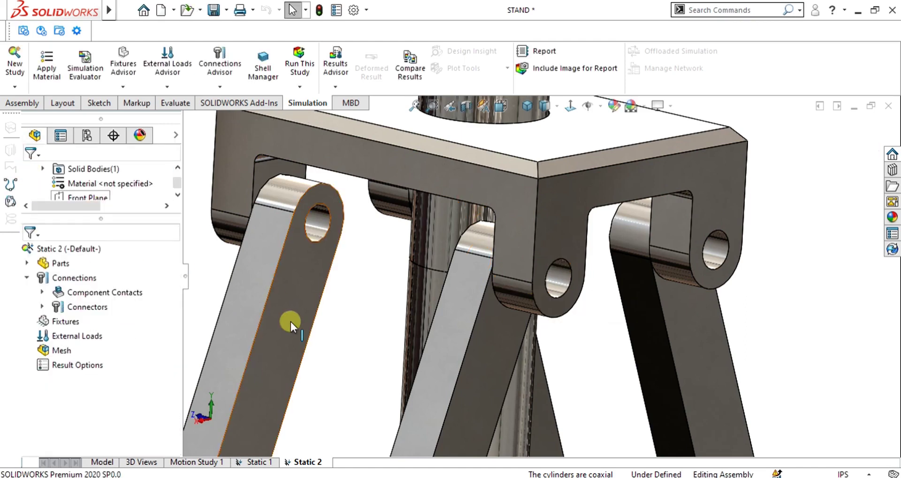
pyautogui.scroll(4, 295, 322)
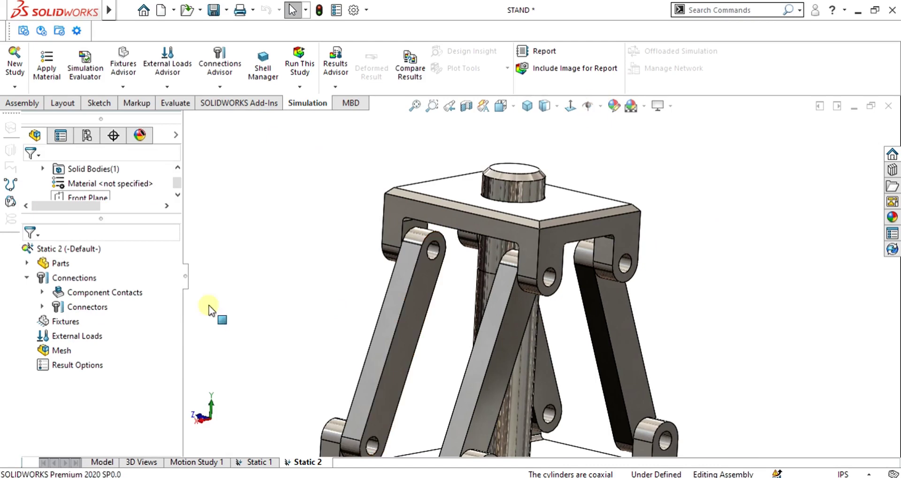
pyautogui.click(42, 307)
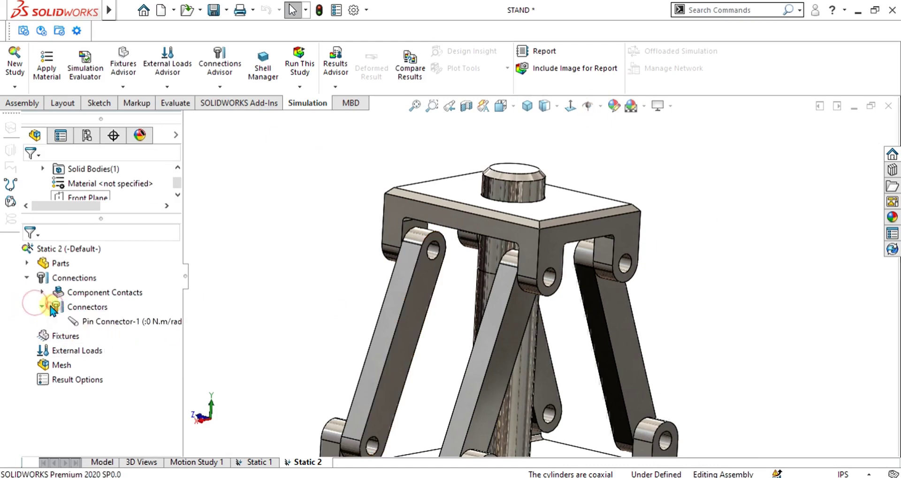
pyautogui.click(96, 320)
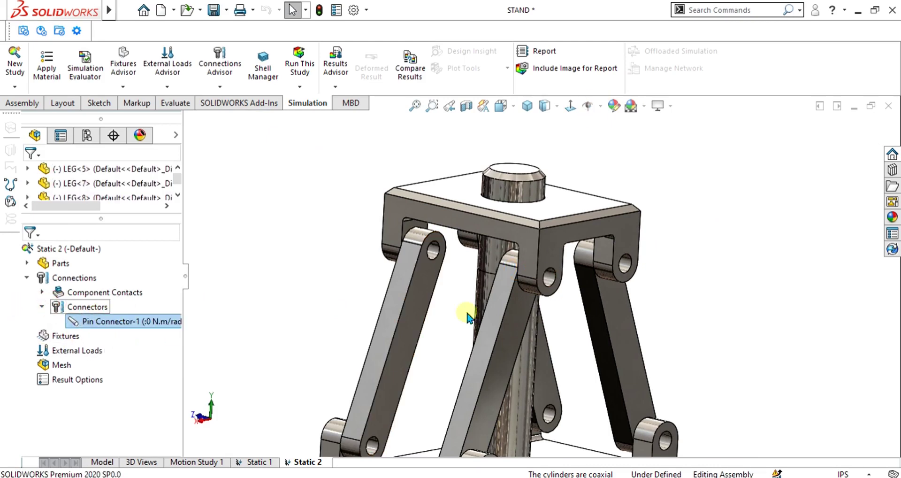
# Add a pin connector with strength data through the upper joint, using the coaxial hole faces of TOP PLATE-5 and LEG-9
pyautogui.scroll(-2, 684, 271)
pyautogui.rightClick(70, 311)
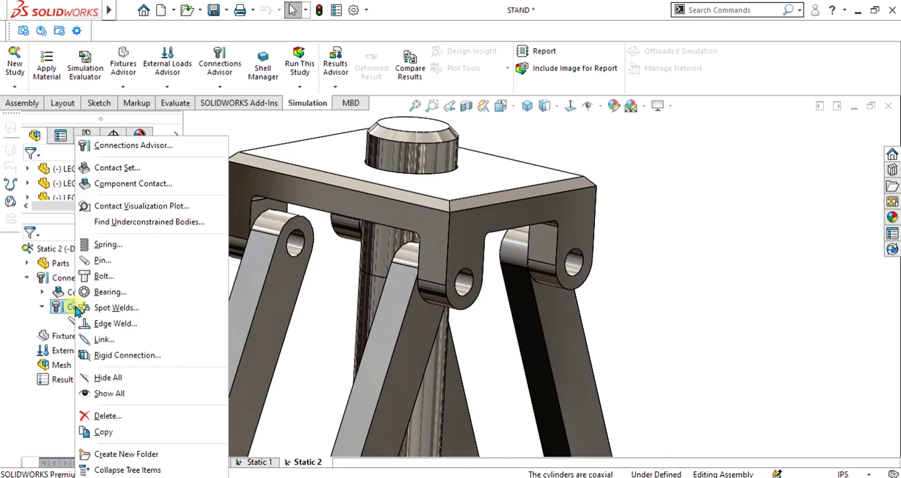
pyautogui.click(112, 258)
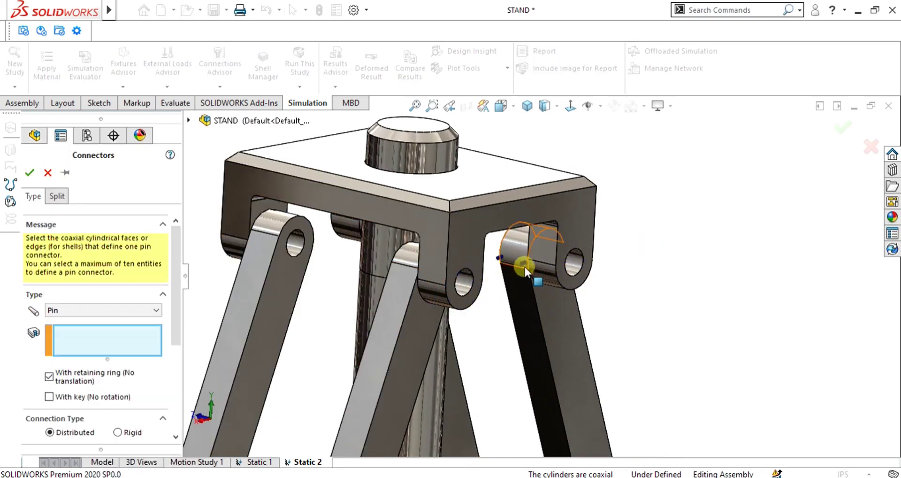
pyautogui.scroll(6, 610, 259)
pyautogui.scroll(-7, 497, 244)
pyautogui.click(454, 218)
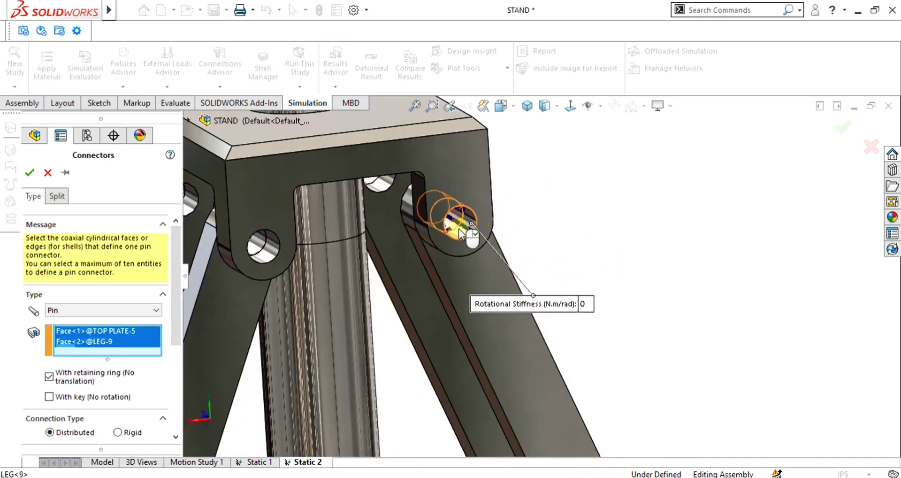
pyautogui.click(456, 220)
pyautogui.scroll(5, 456, 220)
pyautogui.moveTo(176, 282); pyautogui.dragTo(175, 366)
pyautogui.click(31, 409)
pyautogui.click(57, 431)
pyautogui.click(30, 172)
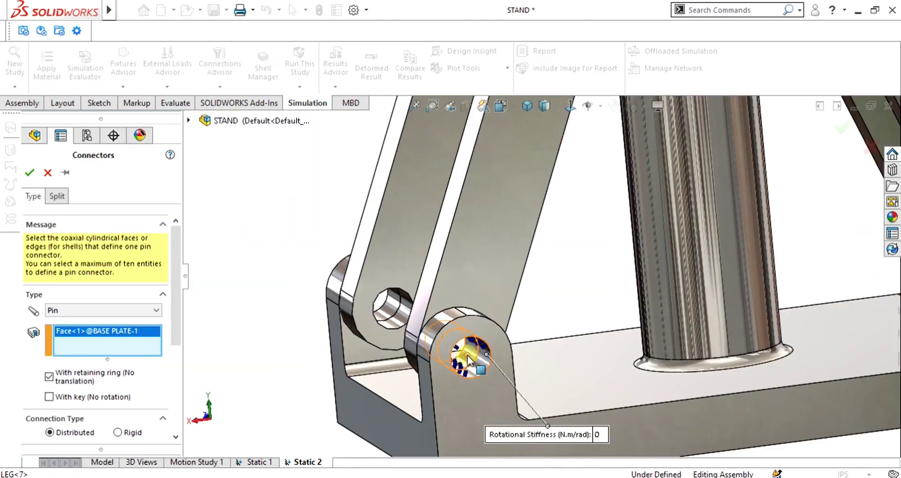
# Add two more pin connectors through the coaxial hole faces of further leg joints on the stand
pyautogui.click(469, 355)
pyautogui.scroll(-3, 179, 289)
pyautogui.scroll(-5, 180, 293)
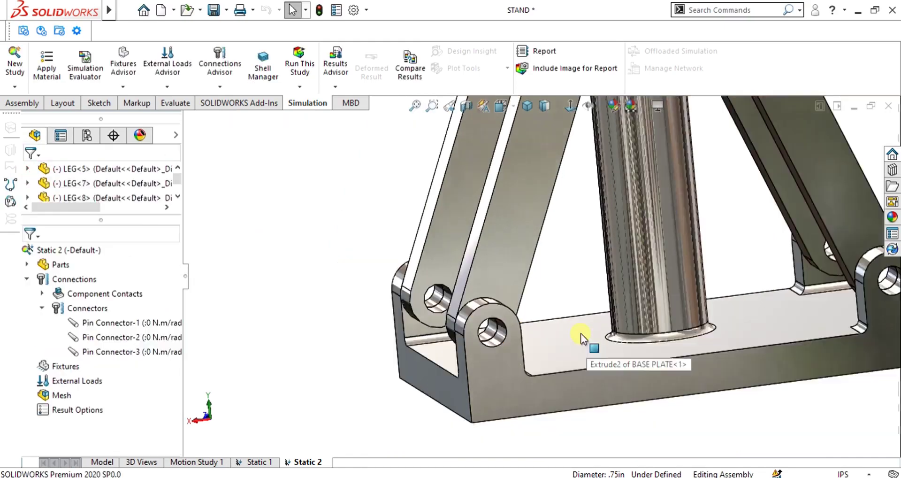
pyautogui.rightClick(91, 305)
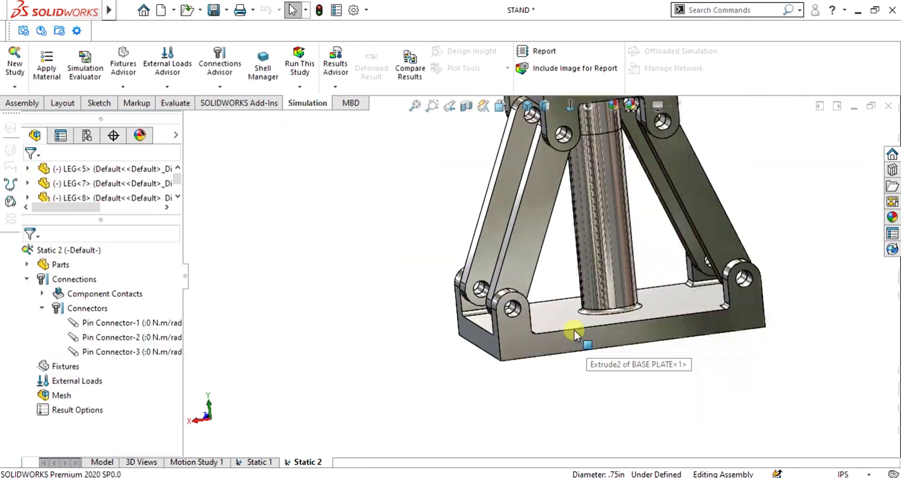
pyautogui.click(184, 207)
pyautogui.click(661, 121)
pyautogui.click(744, 279)
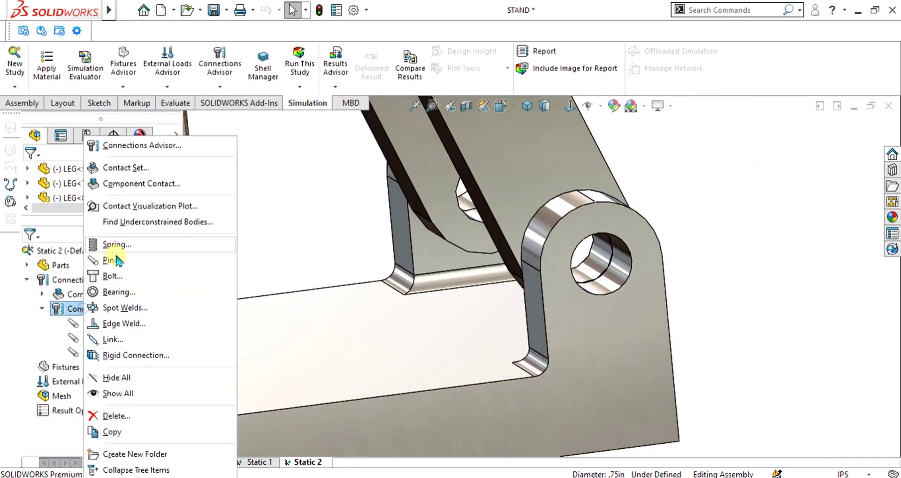
pyautogui.click(101, 203)
pyautogui.click(604, 261)
pyautogui.scroll(-10, 94, 328)
pyautogui.click(29, 172)
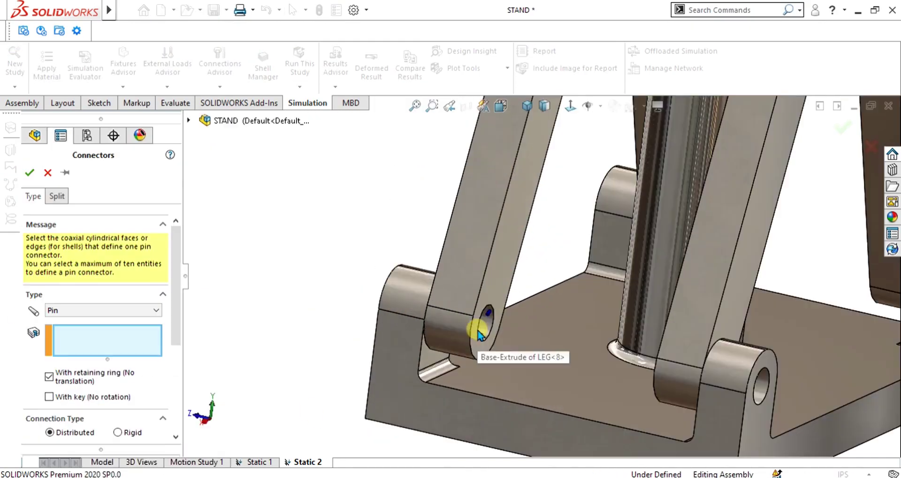
# Add pin connectors at the lower base plate joints, including the LEG-5 joint, with strength data enabled
pyautogui.click(444, 312)
pyautogui.scroll(-5, 126, 353)
pyautogui.scroll(-5, 126, 353)
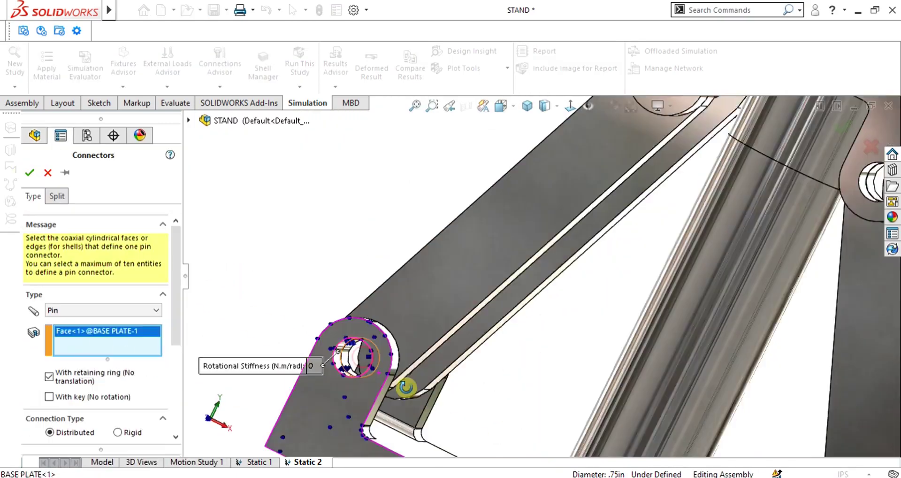
pyautogui.scroll(-10, 127, 283)
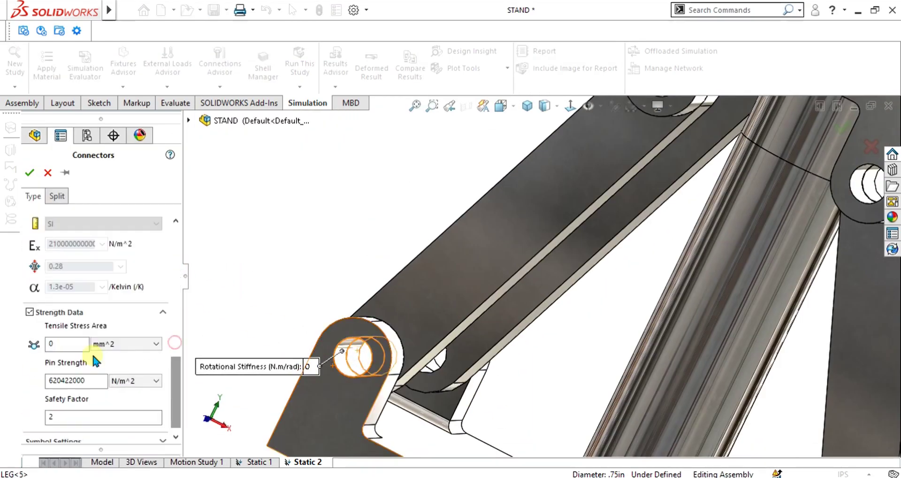
pyautogui.click(29, 172)
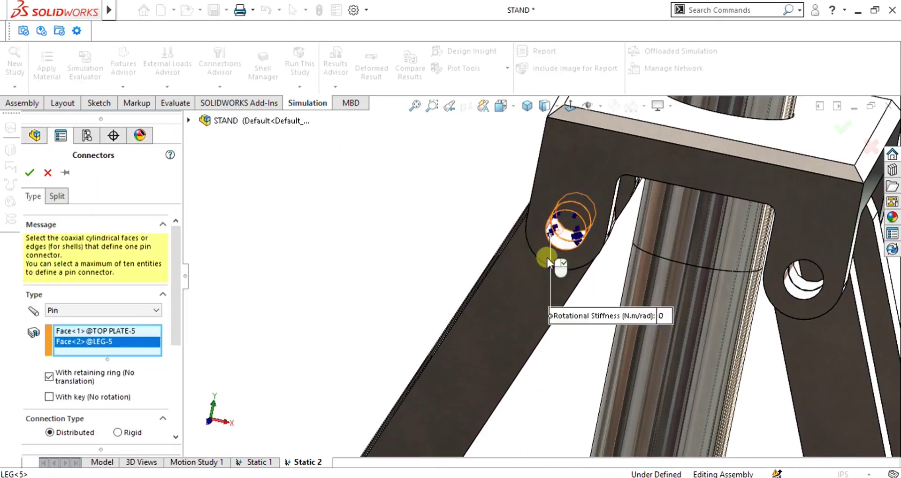
# Complete the remaining leg joints with a pin connector at the top plate, setting its tensile stress area to 0.5 mm^2
pyautogui.scroll(-10, 67, 389)
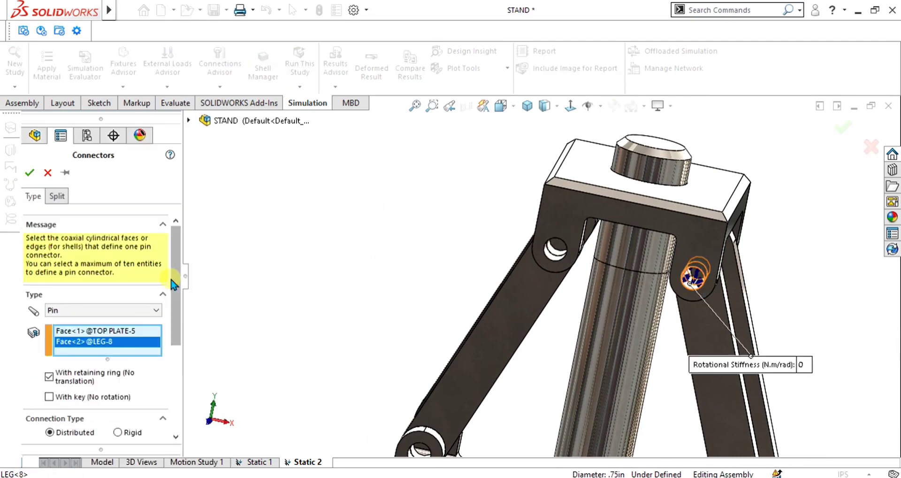
pyautogui.scroll(-10, 101, 305)
pyautogui.write('0.50')
pyautogui.click(34, 173)
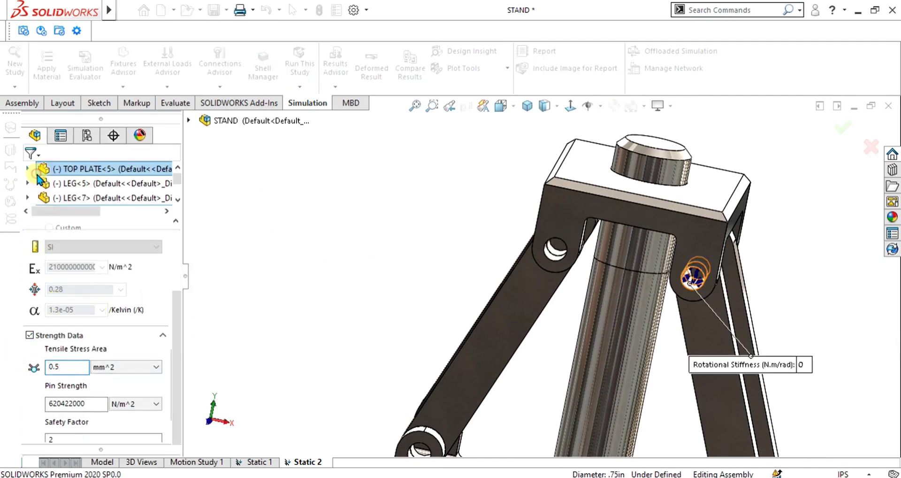
# Check which joints Pin Connector-1 and Pin Connector-2 belong to on the stand
pyautogui.moveTo(626, 314); pyautogui.dragTo(600, 316, button='middle')
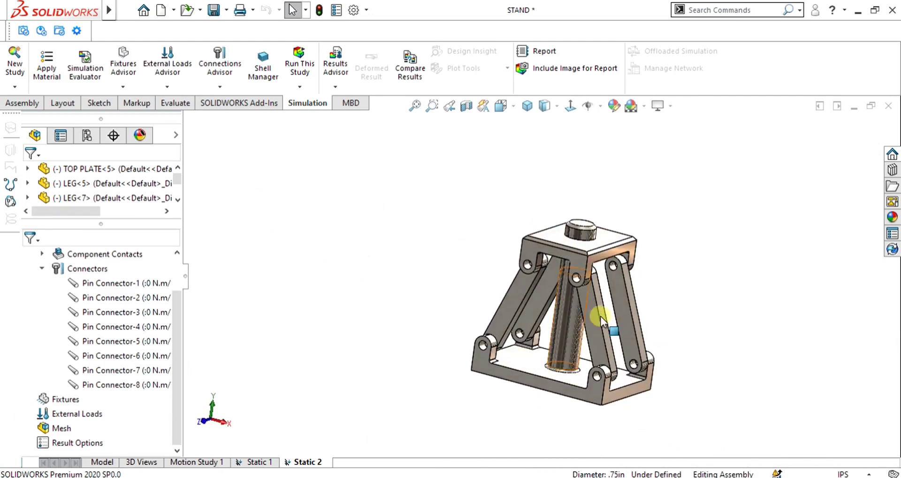
pyautogui.scroll(-3, 596, 305)
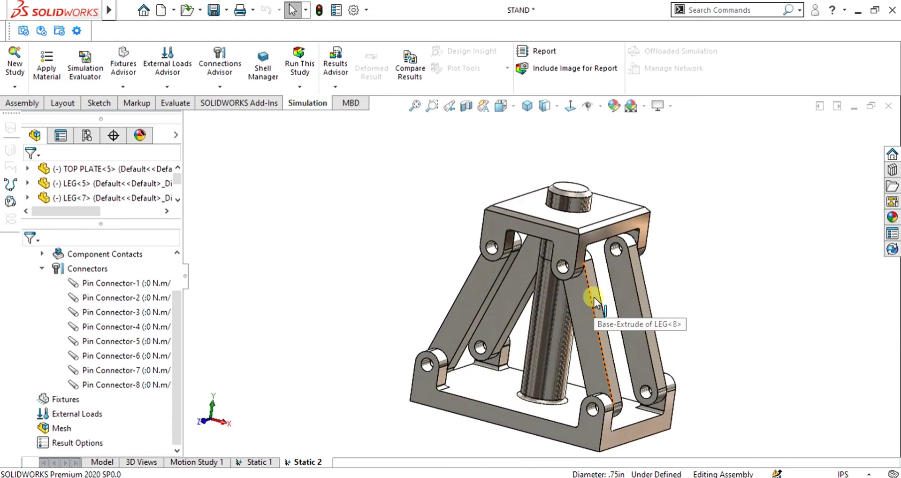
pyautogui.click(128, 297)
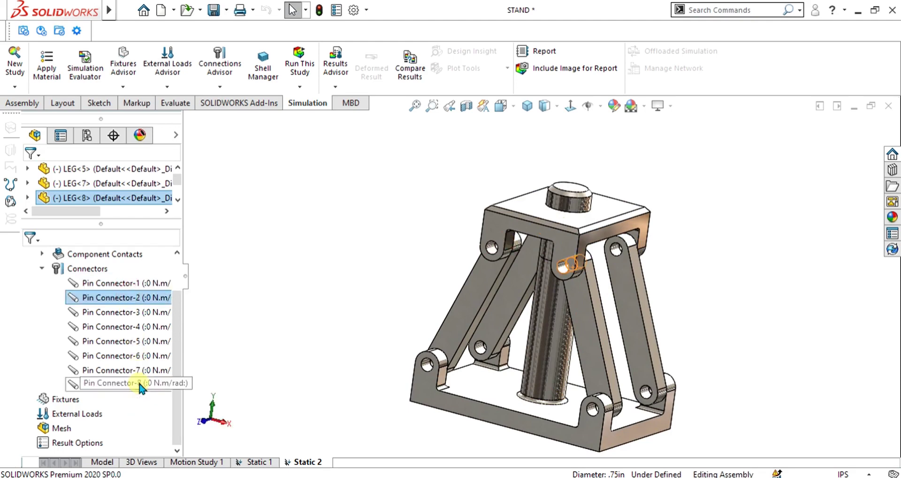
pyautogui.click(327, 286)
# Start a pin connector between the base plate's central post and the hidden TOP PLATE-5 hole face, reaching the latter with Select Other
pyautogui.scroll(2, 439, 259)
pyautogui.scroll(-3, 584, 221)
pyautogui.scroll(-5, 534, 240)
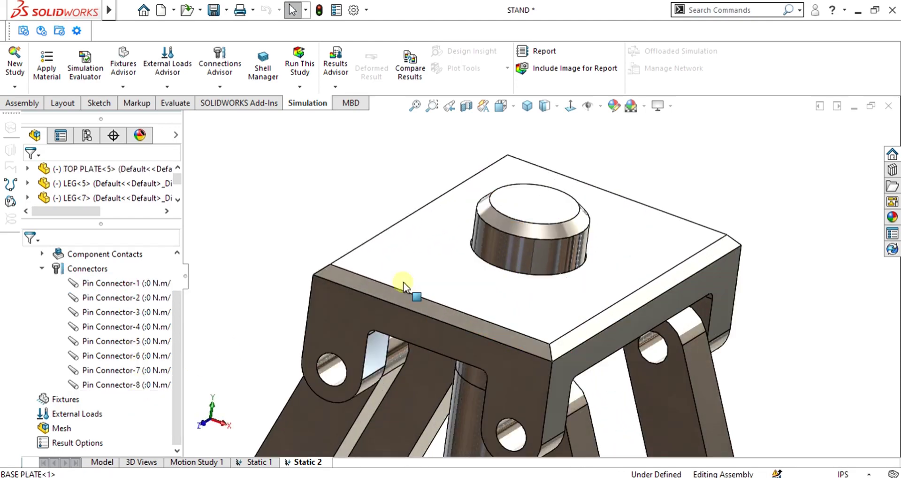
pyautogui.rightClick(89, 270)
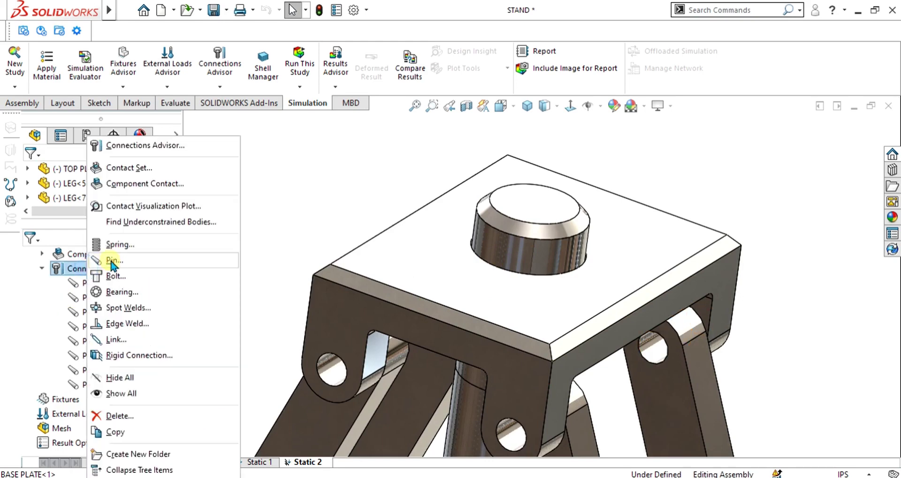
pyautogui.click(112, 261)
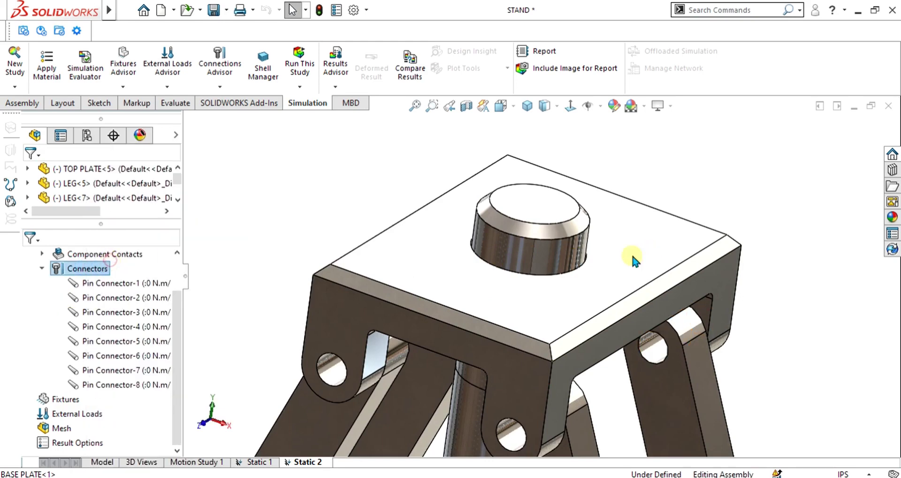
pyautogui.click(547, 252)
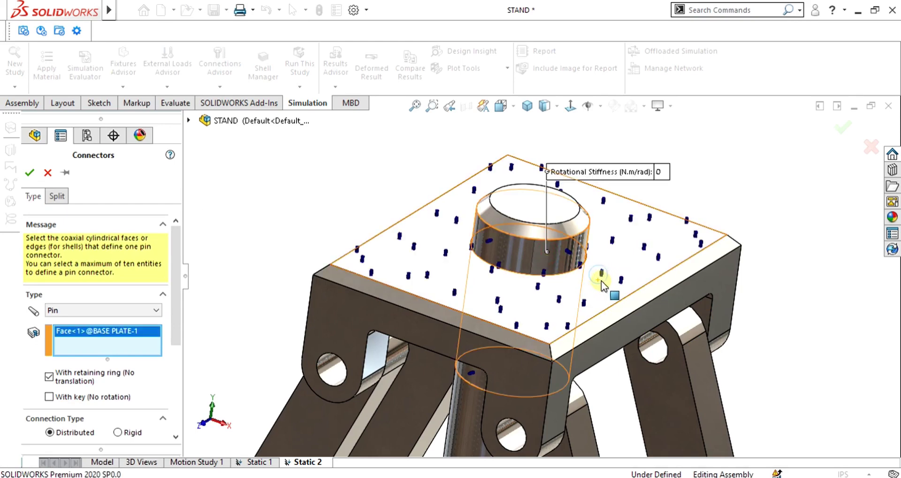
pyautogui.rightClick(604, 280)
pyautogui.click(659, 339)
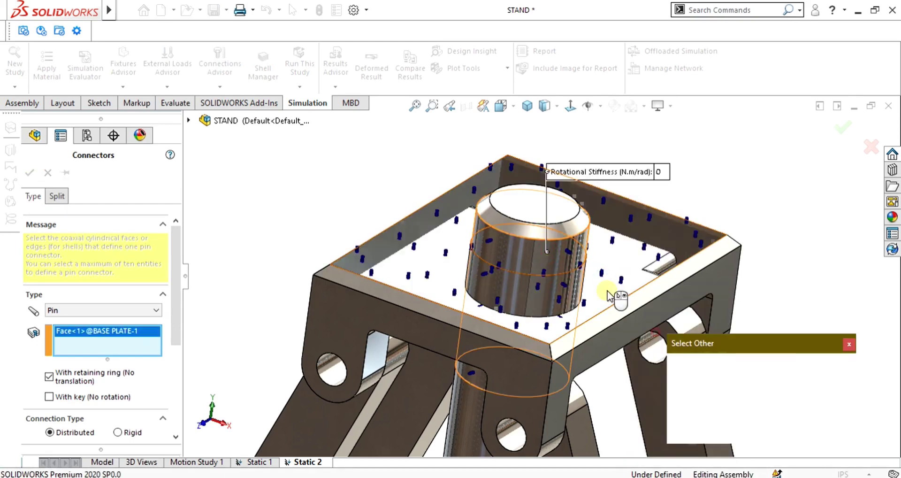
pyautogui.moveTo(620, 243); pyautogui.dragTo(506, 297, button='middle')
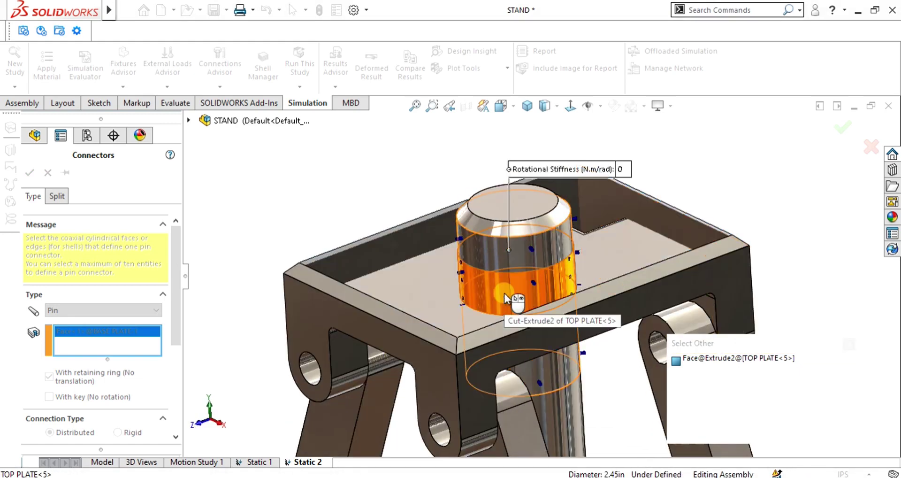
pyautogui.click(505, 293)
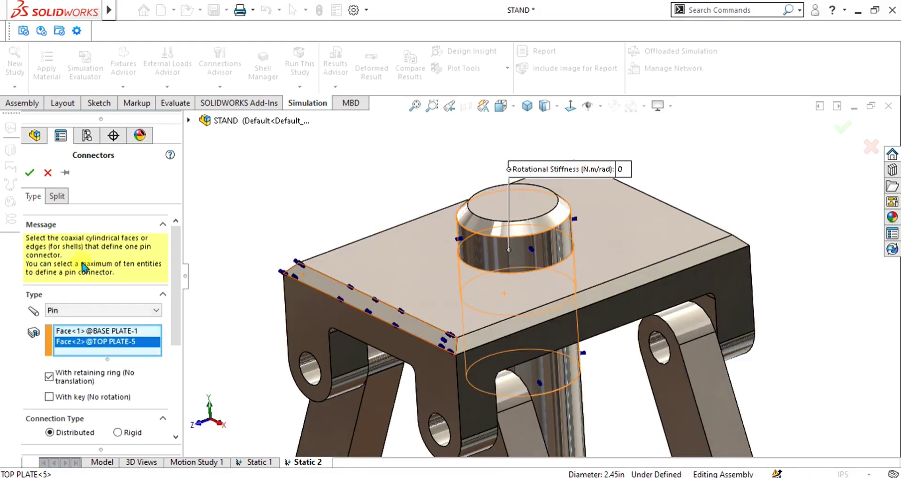
# Turn off With retaining ring (No translation) for the central post's pin connector so the top plate can slide axially
pyautogui.moveTo(168, 253); pyautogui.dragTo(178, 297)
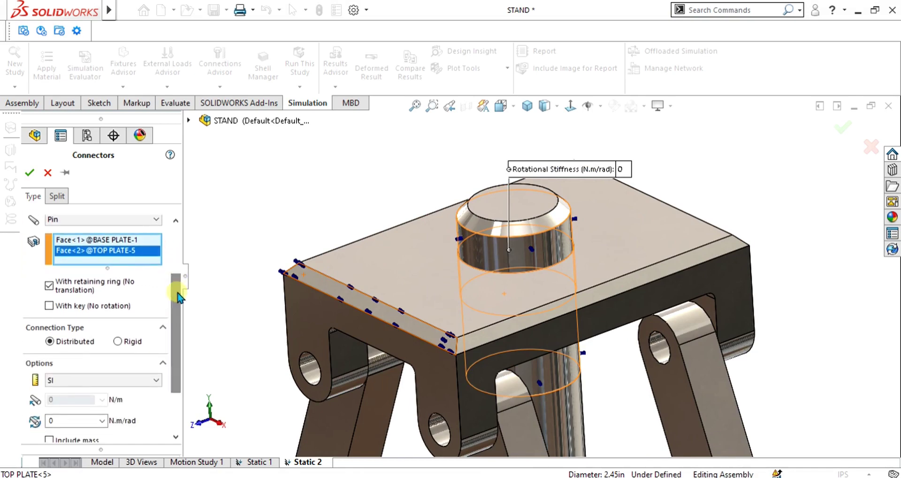
pyautogui.click(50, 286)
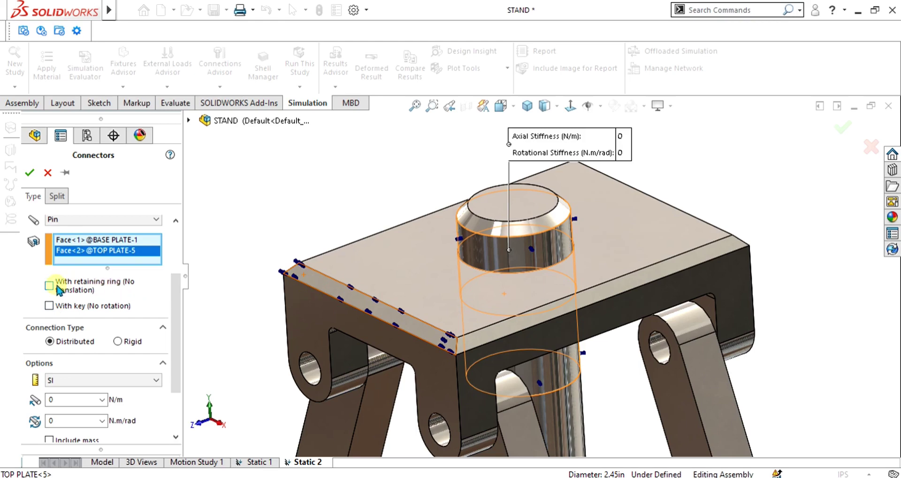
pyautogui.moveTo(176, 286); pyautogui.dragTo(178, 311)
pyautogui.scroll(3, 542, 273)
pyautogui.moveTo(557, 284); pyautogui.dragTo(543, 325, button='middle')
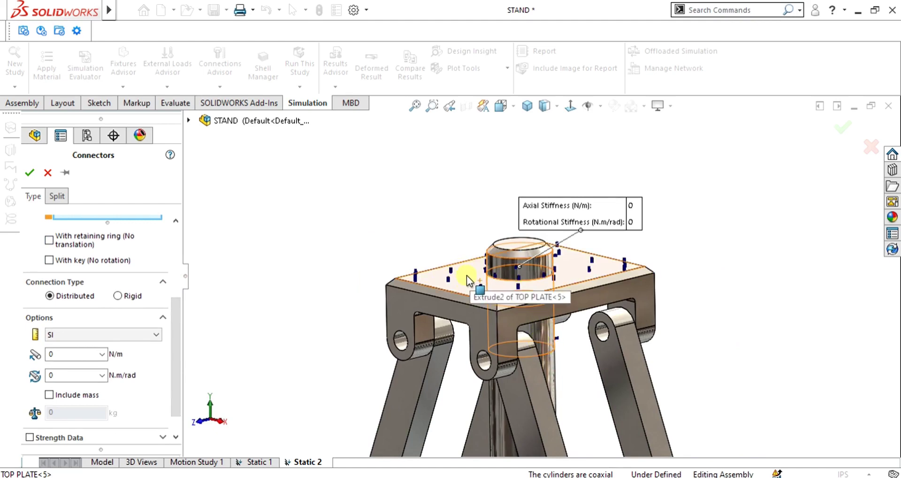
pyautogui.scroll(2, 465, 277)
# Enable strength data for the central post's pin connector, set its tensile stress area to 0.5 mm^2, and finish the connector
pyautogui.moveTo(177, 307); pyautogui.dragTo(178, 321)
pyautogui.click(29, 408)
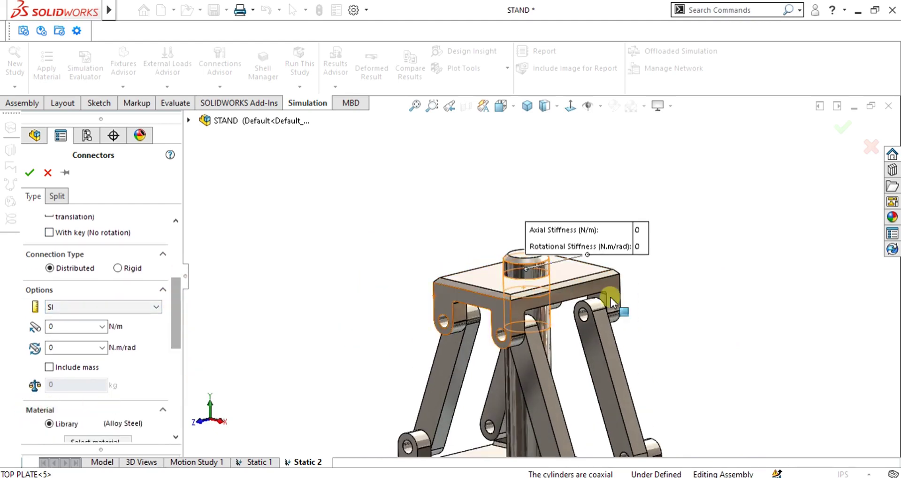
pyautogui.moveTo(179, 291); pyautogui.dragTo(145, 360)
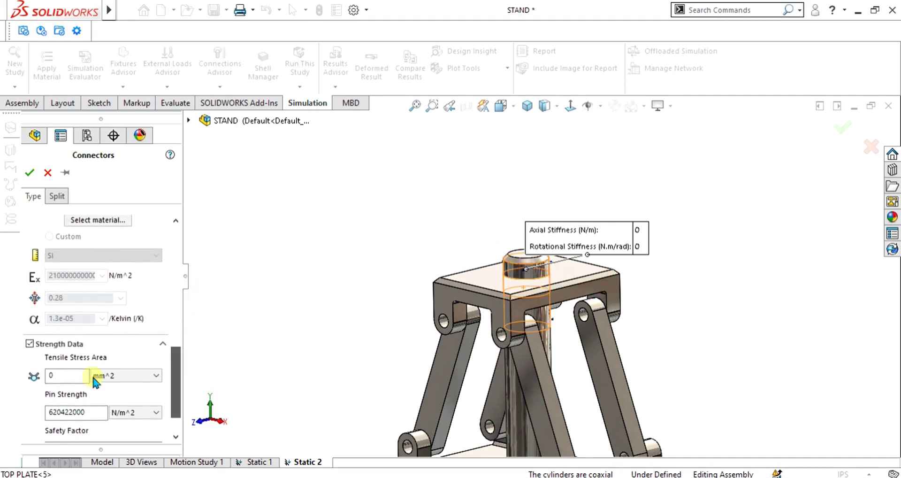
pyautogui.click(70, 370)
pyautogui.write('.5')
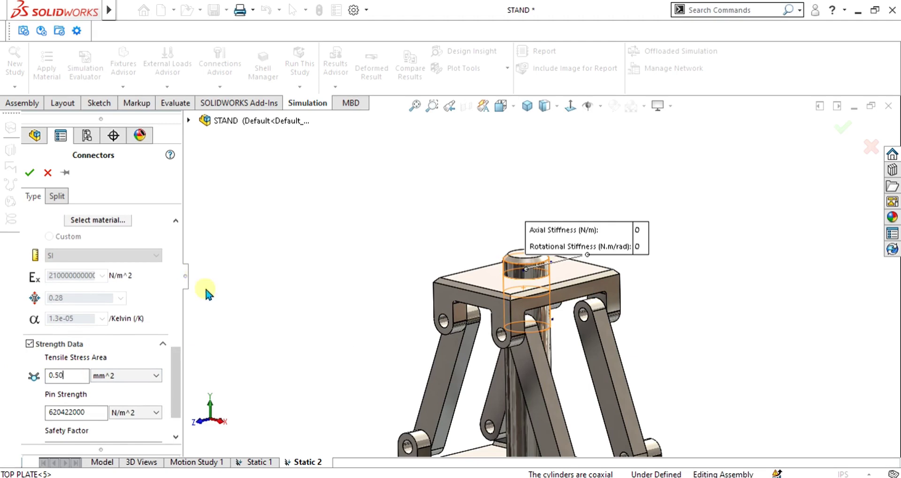
pyautogui.moveTo(175, 358); pyautogui.dragTo(175, 371)
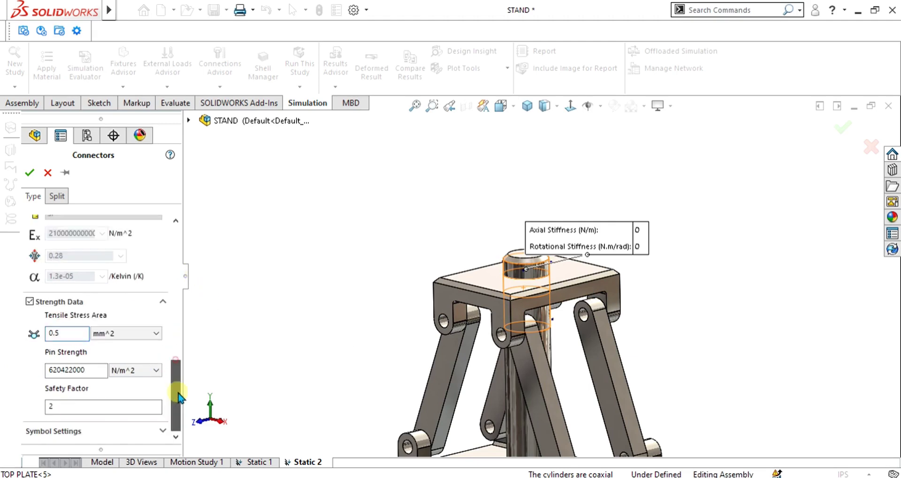
pyautogui.click(29, 172)
# Apply a Fixed Geometry fixture to the underside face of the base plate
pyautogui.moveTo(647, 317); pyautogui.dragTo(633, 340, button='middle')
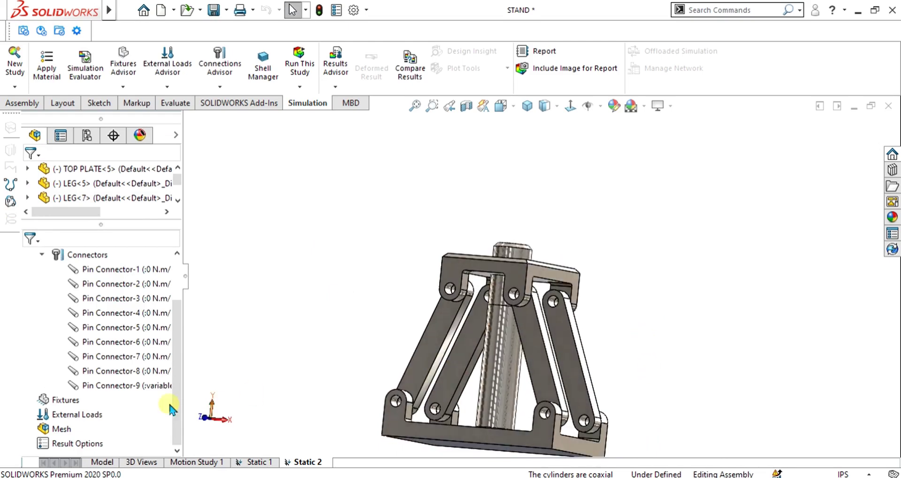
pyautogui.rightClick(65, 399)
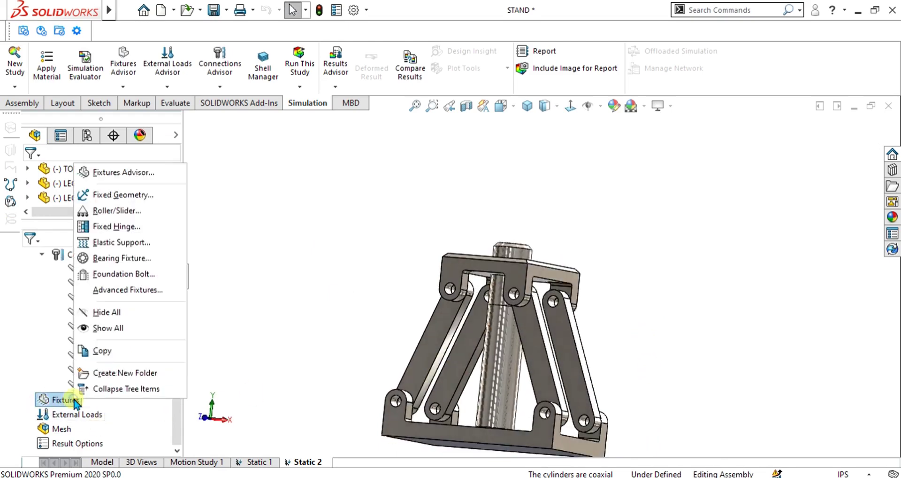
pyautogui.click(123, 194)
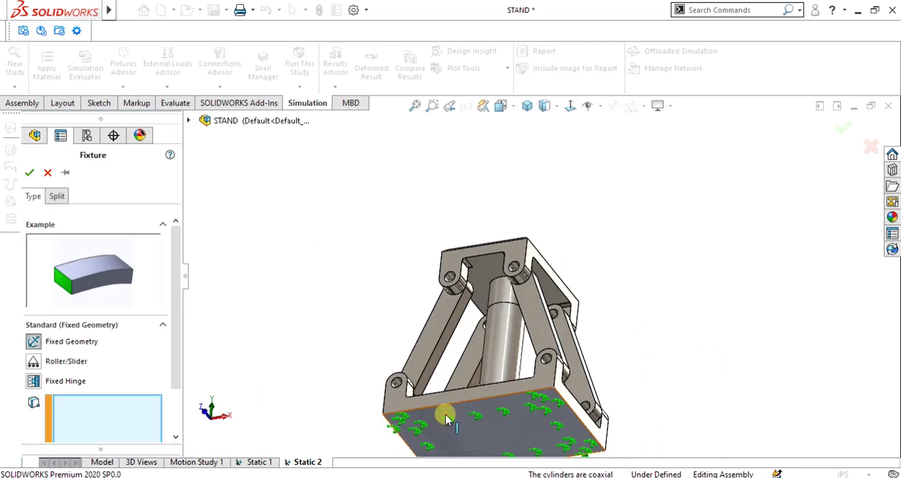
pyautogui.click(478, 423)
pyautogui.click(31, 173)
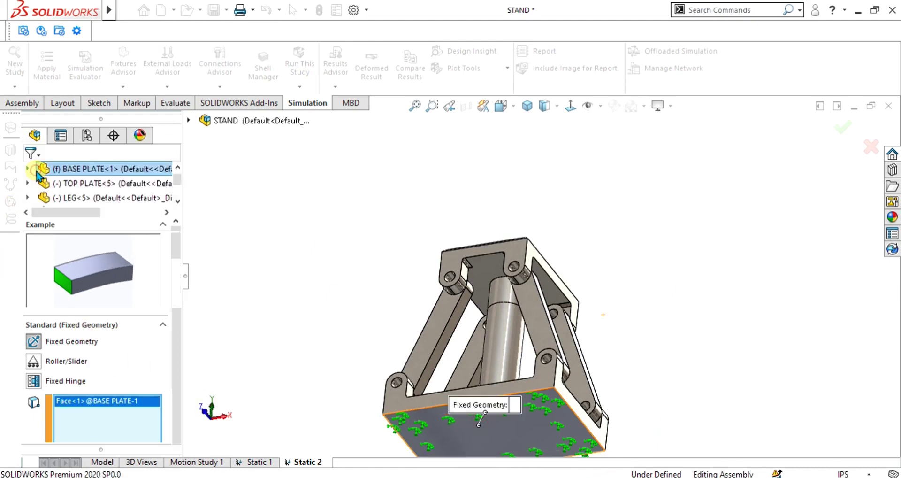
# Apply a normal force of 1000 N to the upper face of the top plate
pyautogui.rightClick(67, 415)
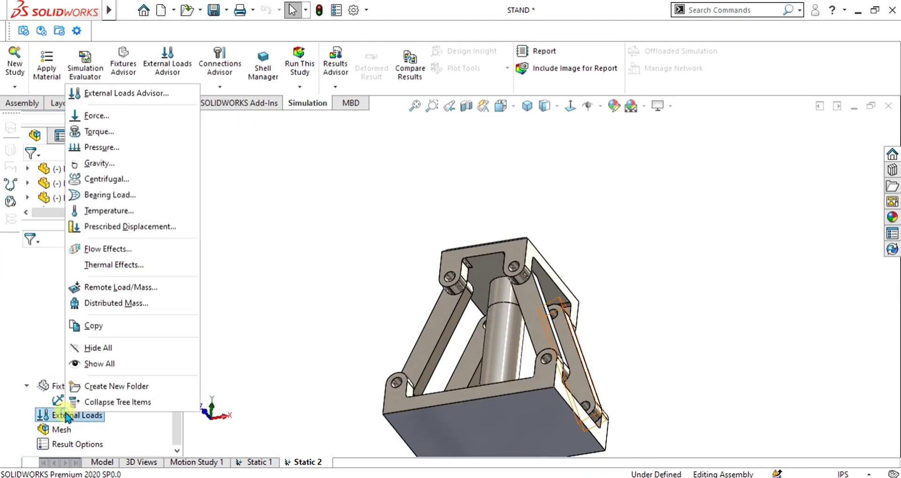
pyautogui.click(114, 117)
pyautogui.moveTo(579, 220); pyautogui.dragTo(467, 248, button='middle')
pyautogui.click(471, 258)
pyautogui.click(80, 394)
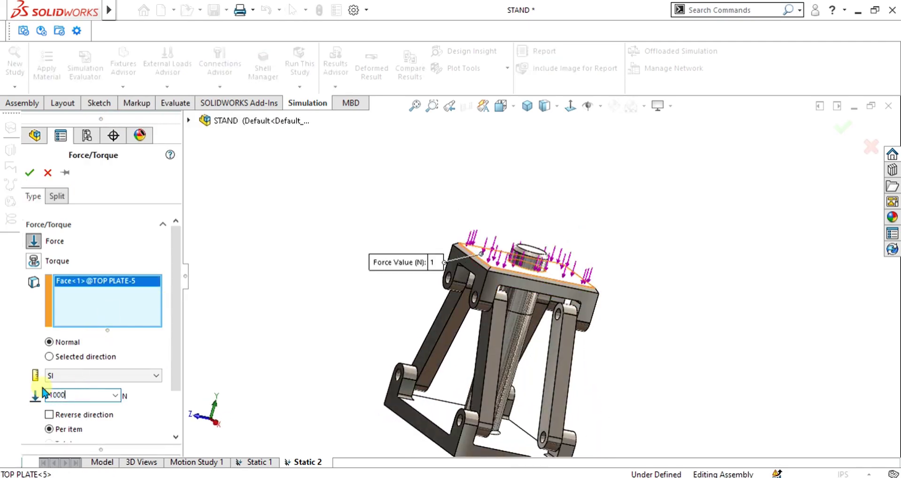
pyautogui.click(28, 171)
# Mesh the assembly with a curvature-based mesh, setting the mesh density towards Fine
pyautogui.rightClick(54, 430)
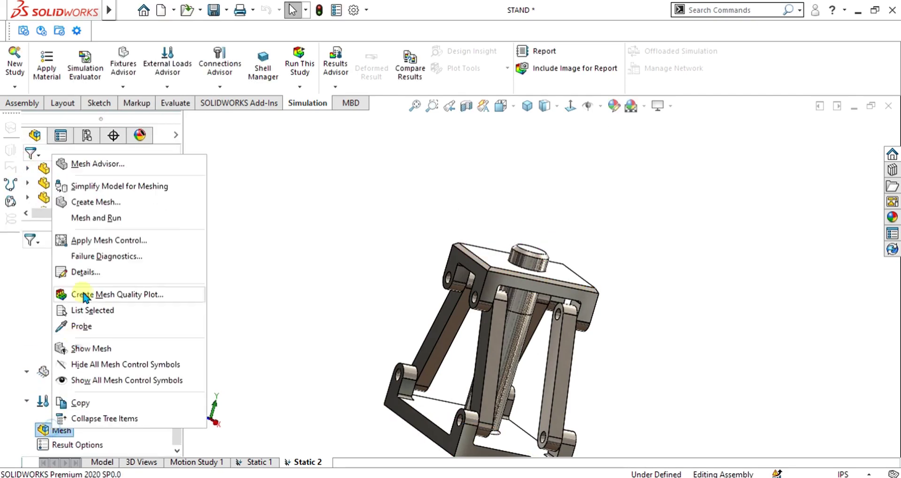
pyautogui.click(108, 201)
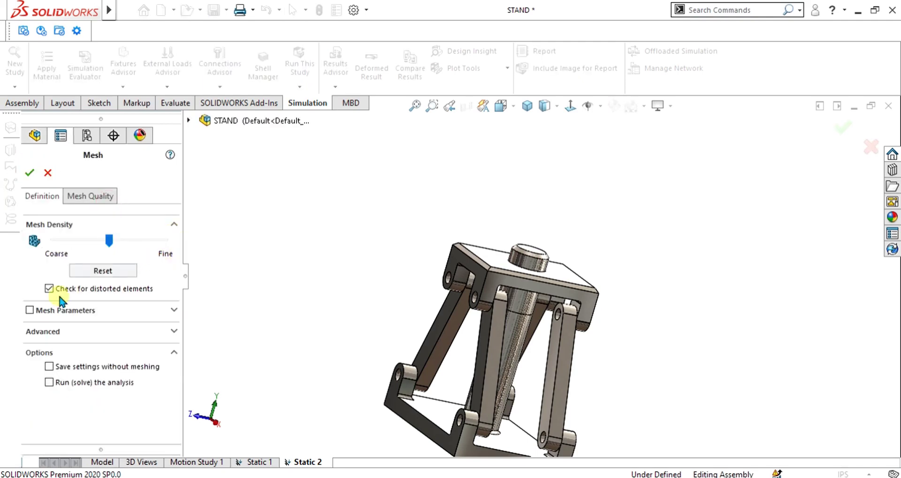
pyautogui.click(29, 310)
pyautogui.click(67, 341)
pyautogui.moveTo(104, 240); pyautogui.dragTo(143, 243)
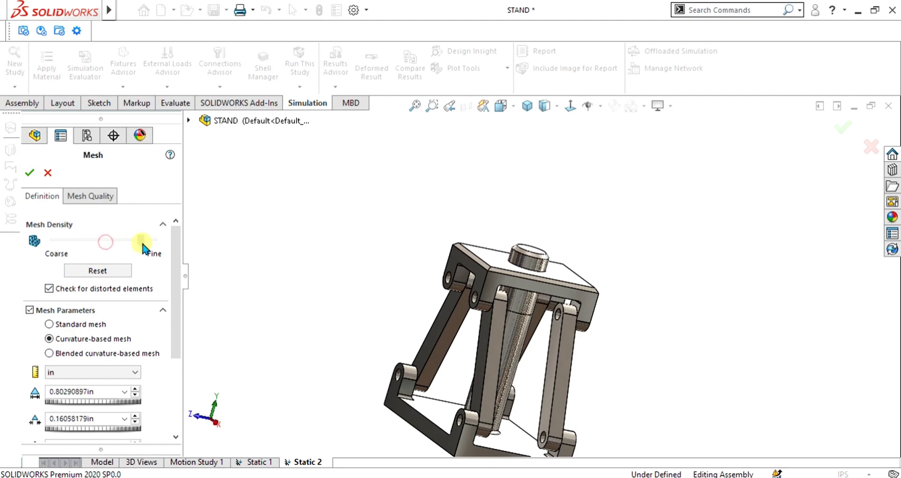
pyautogui.click(31, 174)
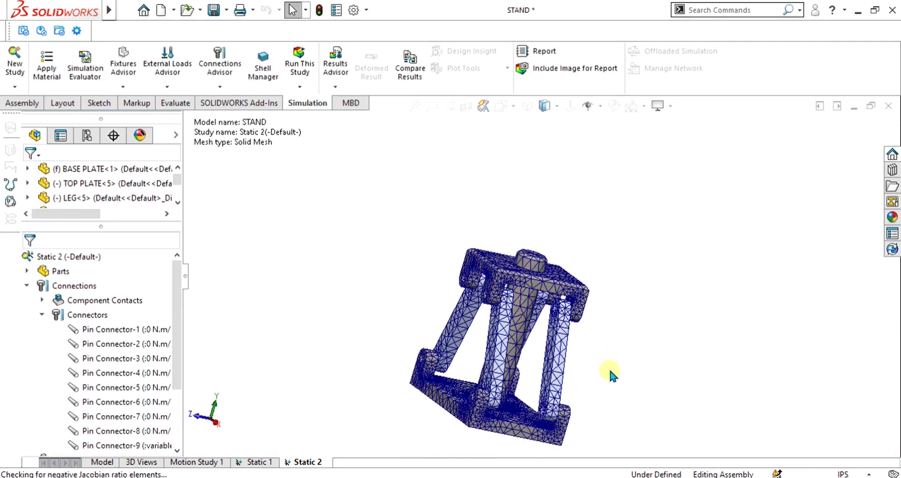
# Run the Static 2 study and examine its von Mises stress plot on the deformed stand from several sides
pyautogui.moveTo(585, 341); pyautogui.dragTo(500, 340, button='middle')
pyautogui.click(291, 71)
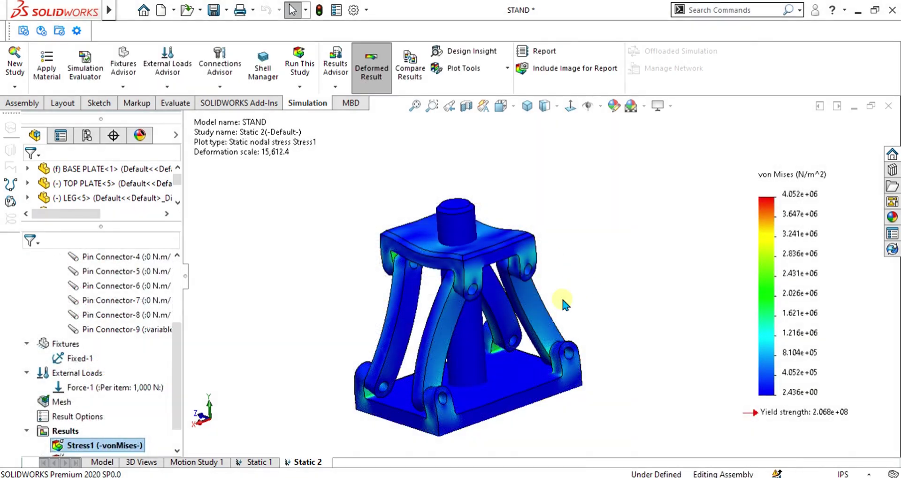
pyautogui.scroll(1, 563, 305)
pyautogui.scroll(-2, 559, 301)
pyautogui.moveTo(529, 341); pyautogui.dragTo(449, 361, button='middle')
pyautogui.scroll(4, 451, 362)
pyautogui.scroll(-2, 568, 259)
pyautogui.moveTo(569, 312); pyautogui.dragTo(521, 286, button='middle')
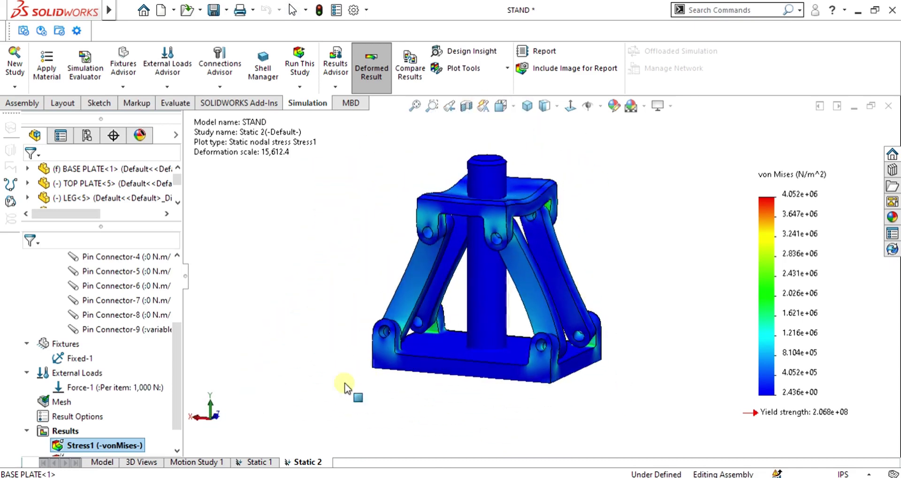
# Show the von Mises stress plot of the Static 1 study to compare it with Static 2
pyautogui.click(256, 461)
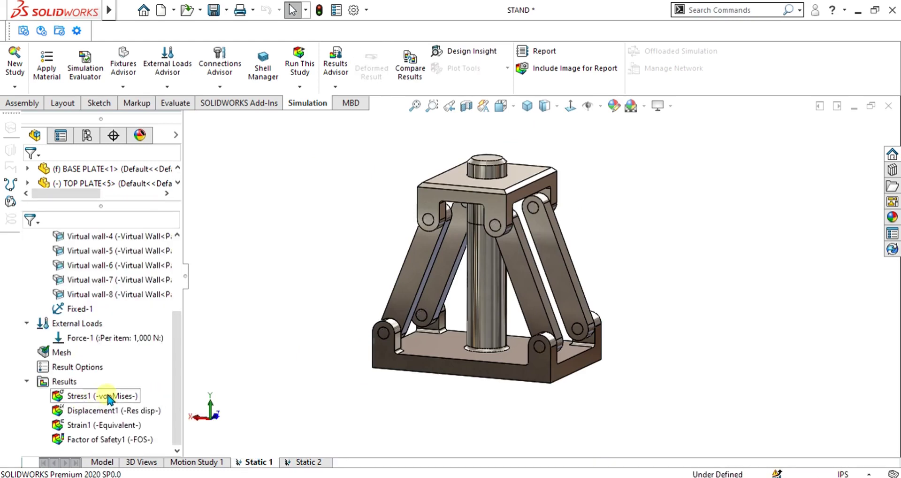
pyautogui.rightClick(109, 398)
pyautogui.click(158, 291)
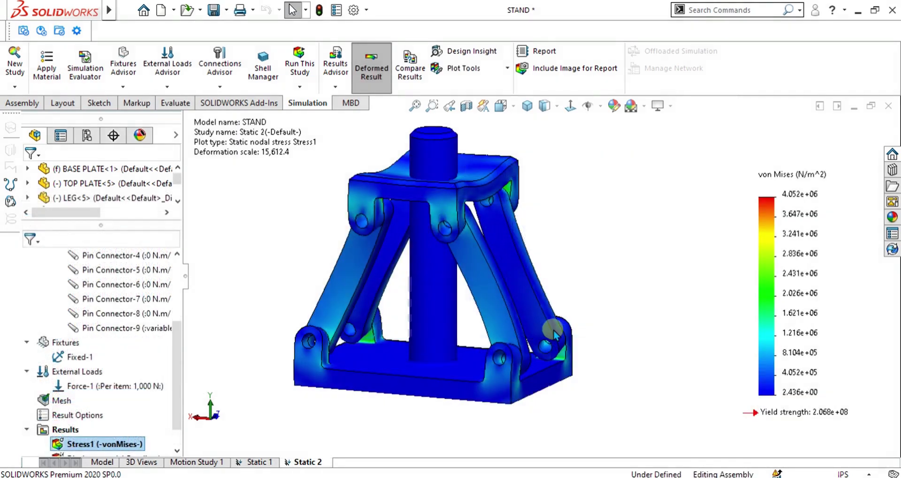
pyautogui.moveTo(553, 334); pyautogui.dragTo(523, 339, button='middle')
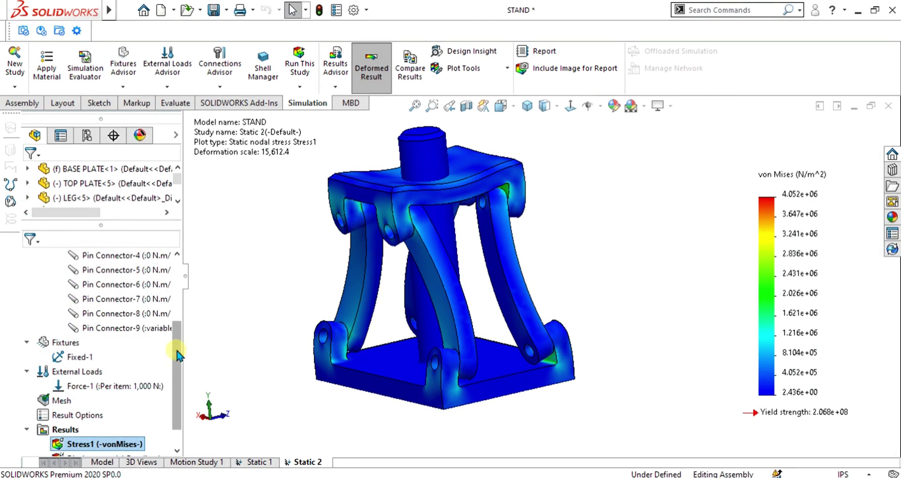
# Define a Pin/Bolt Check plot for the Static 2 results with title text enabled
pyautogui.scroll(-2, 178, 347)
pyautogui.click(64, 401)
pyautogui.rightClick(64, 402)
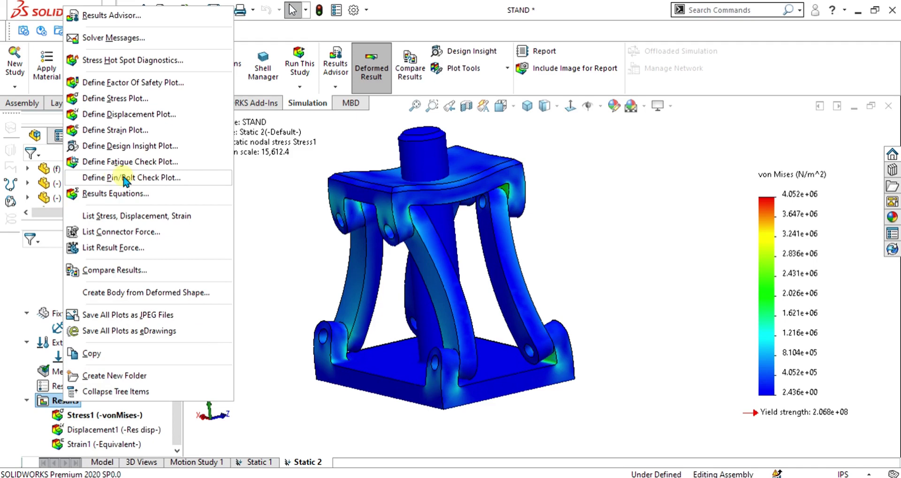
pyautogui.click(38, 403)
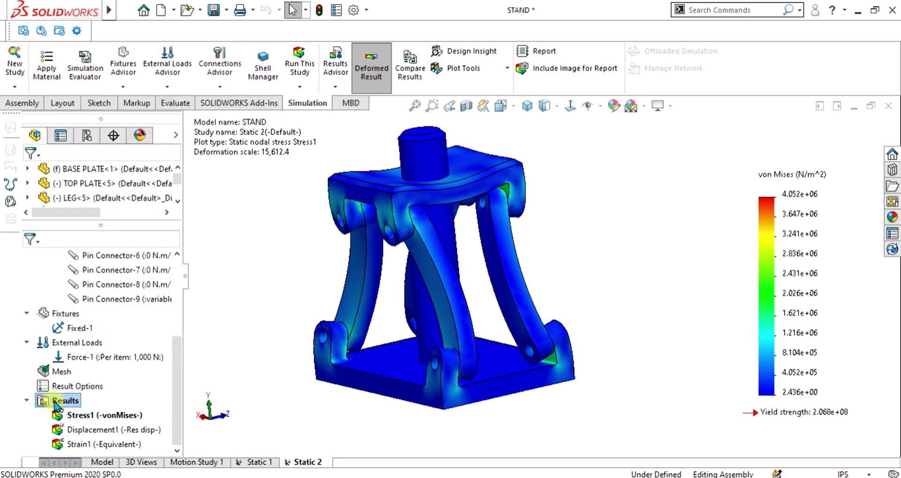
pyautogui.rightClick(54, 402)
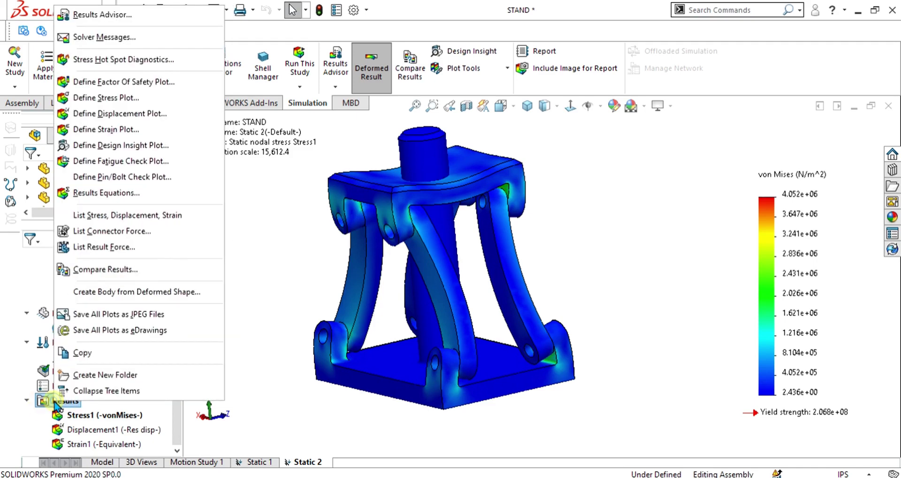
pyautogui.click(131, 177)
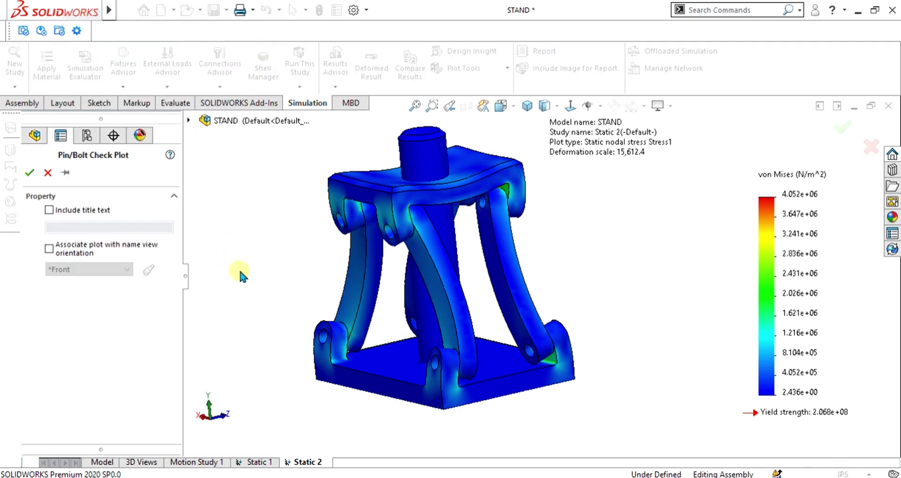
pyautogui.click(50, 209)
pyautogui.click(29, 170)
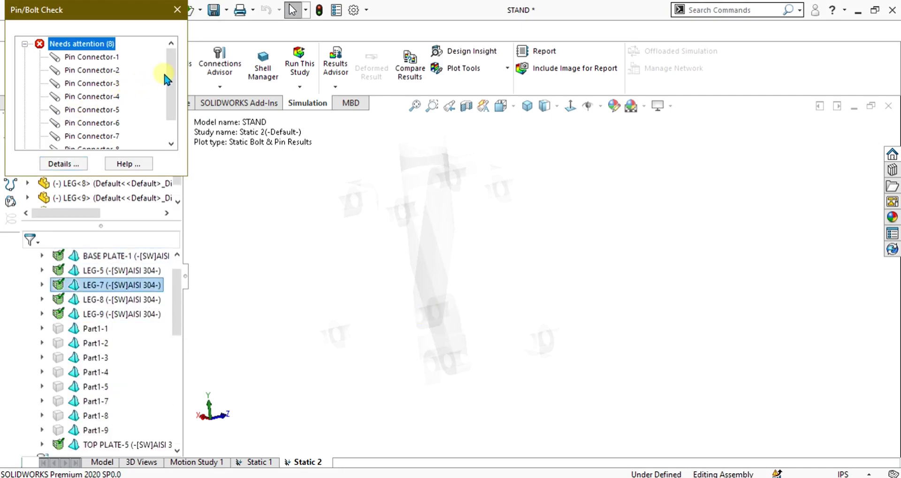
# Examine the calculated factors of safety of Pin Connector-9 in the OK group of the pin check
pyautogui.moveTo(171, 61); pyautogui.dragTo(173, 104)
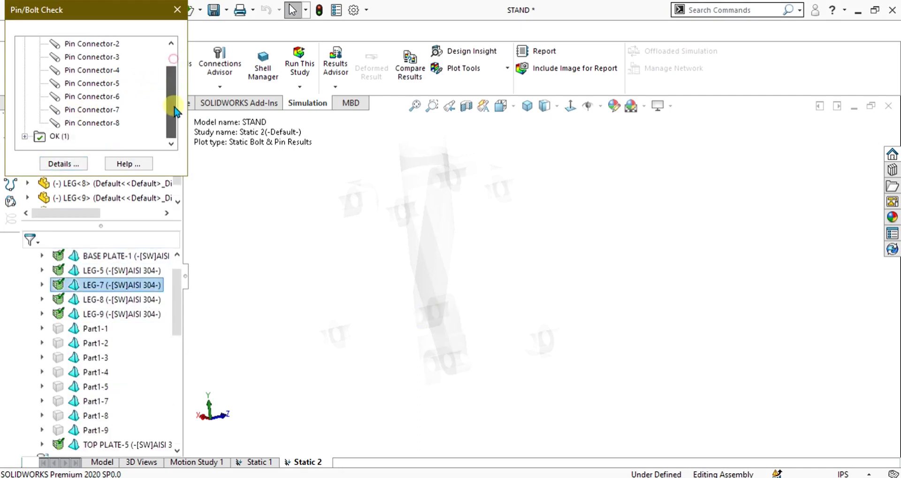
pyautogui.click(25, 138)
pyautogui.click(92, 136)
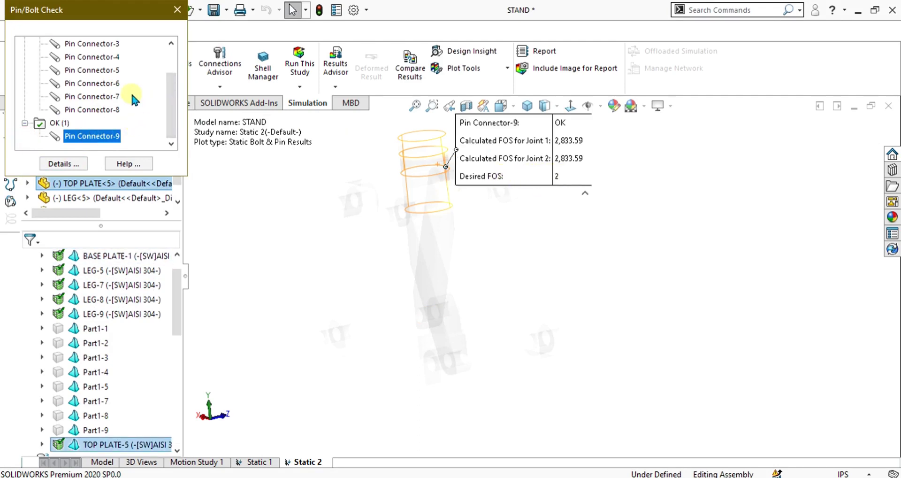
# Examine the pin check results of Pin Connector-1 to Pin Connector-6 in the Needs attention group, and close the check
pyautogui.moveTo(174, 122); pyautogui.dragTo(175, 98)
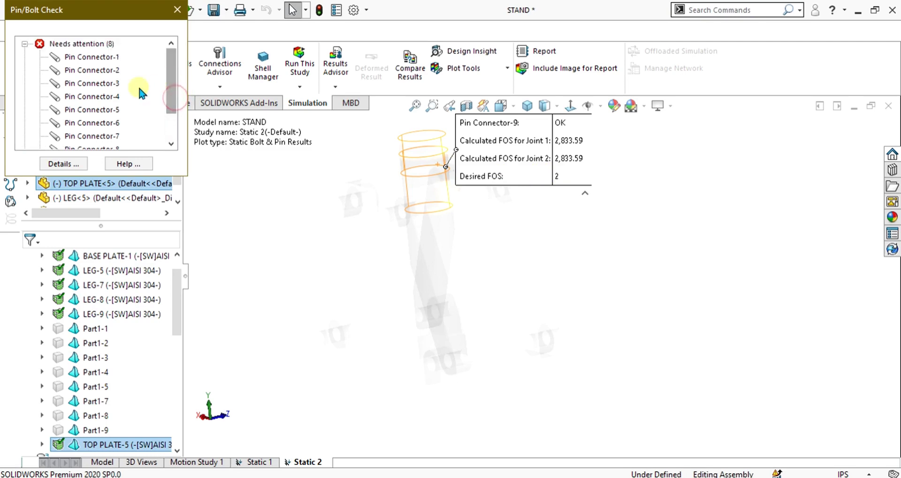
pyautogui.click(102, 57)
pyautogui.click(102, 70)
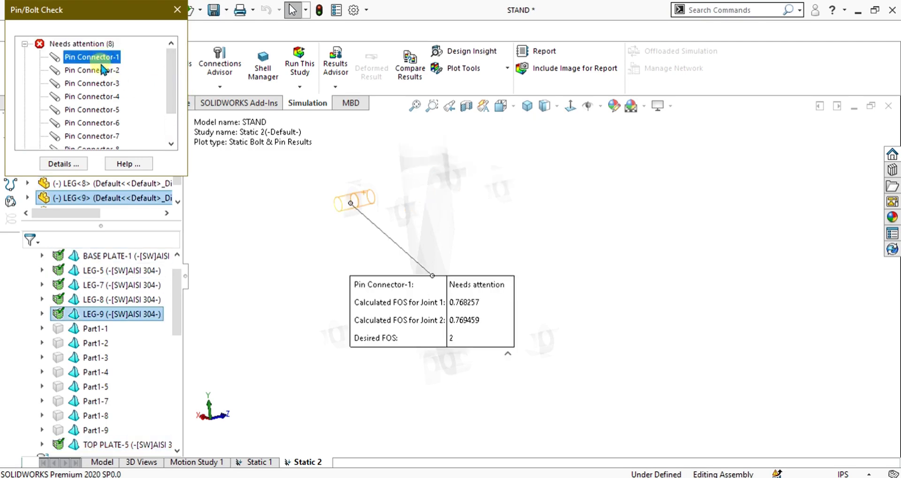
pyautogui.click(106, 90)
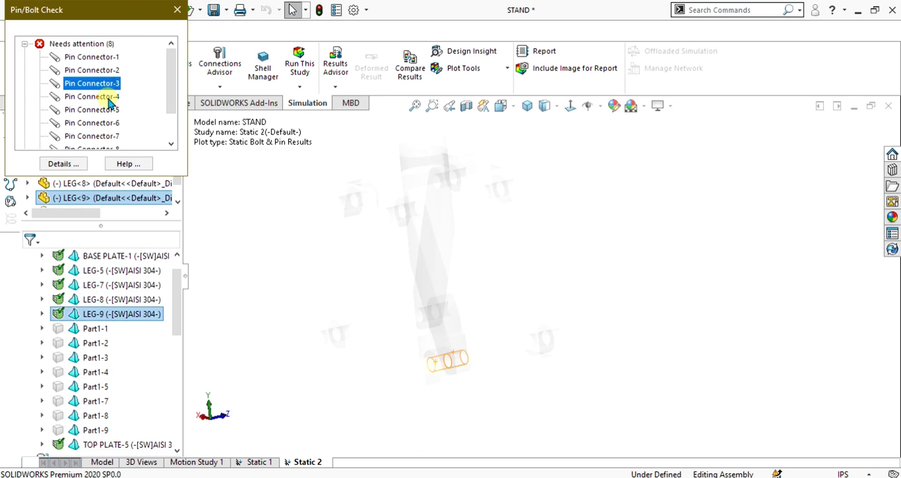
pyautogui.click(108, 96)
pyautogui.click(111, 111)
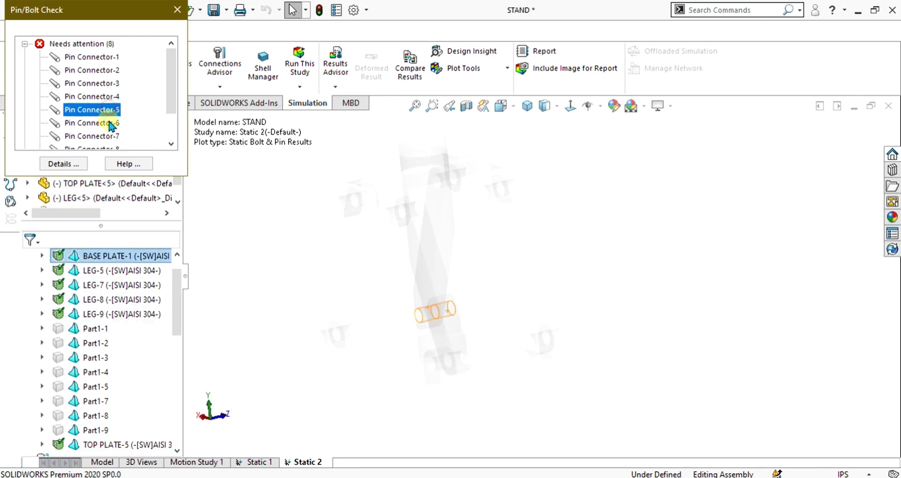
pyautogui.click(110, 124)
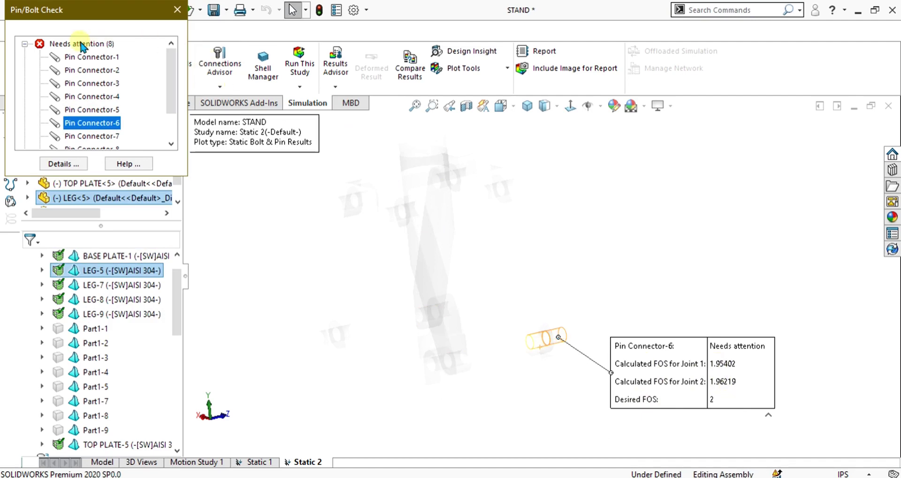
pyautogui.click(84, 71)
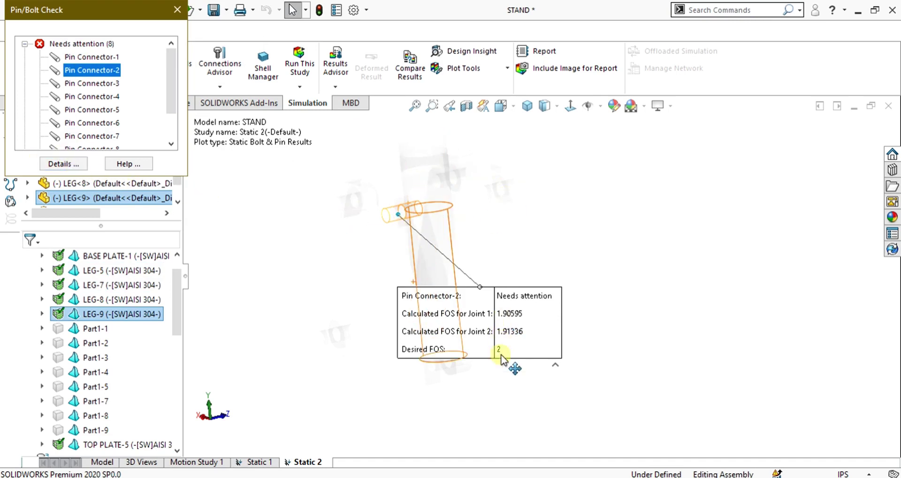
pyautogui.click(177, 10)
pyautogui.click(183, 9)
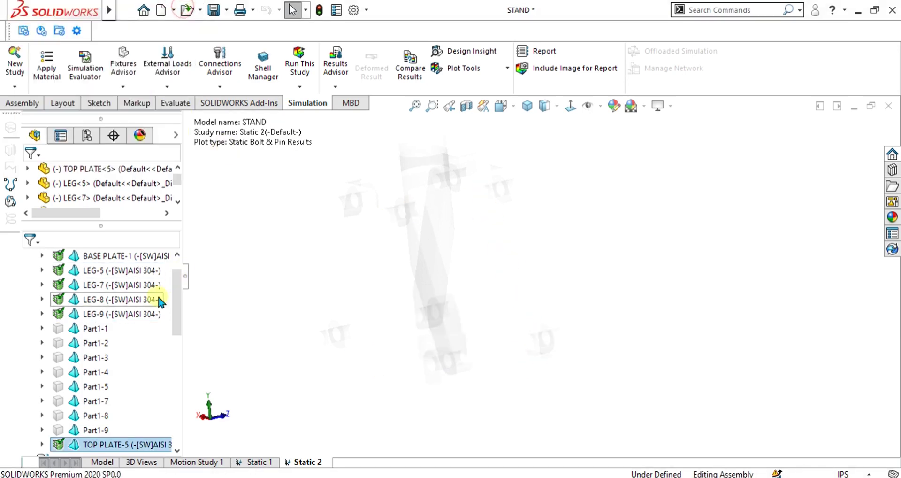
# Show the Static 2 von Mises stress plot again in place of the pin check plot
pyautogui.moveTo(179, 286); pyautogui.dragTo(183, 397)
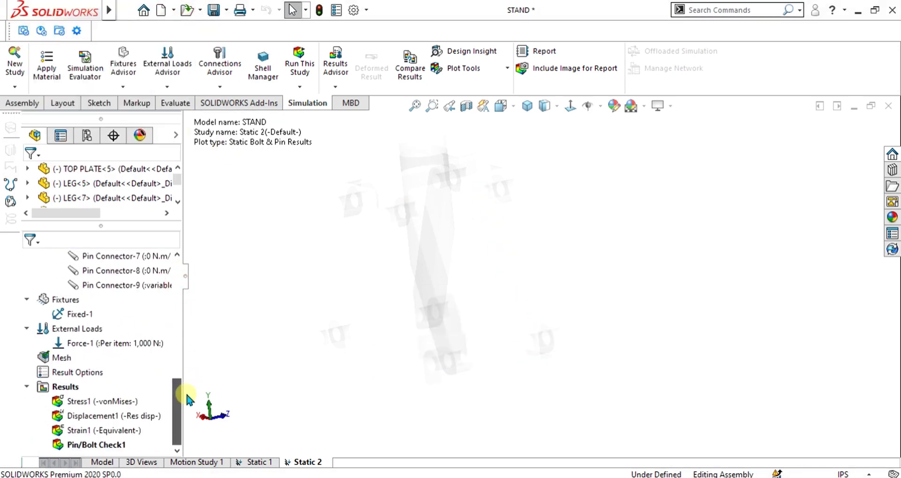
pyautogui.scroll(2, 464, 255)
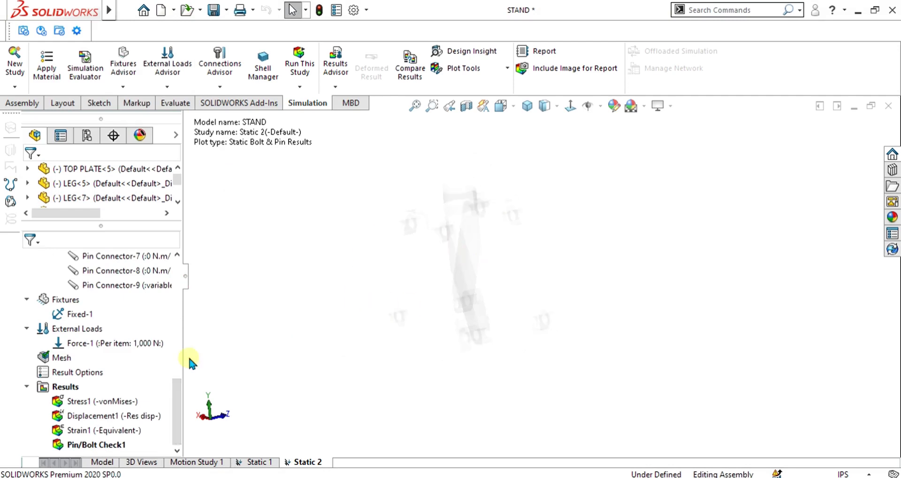
pyautogui.rightClick(89, 401)
pyautogui.click(128, 295)
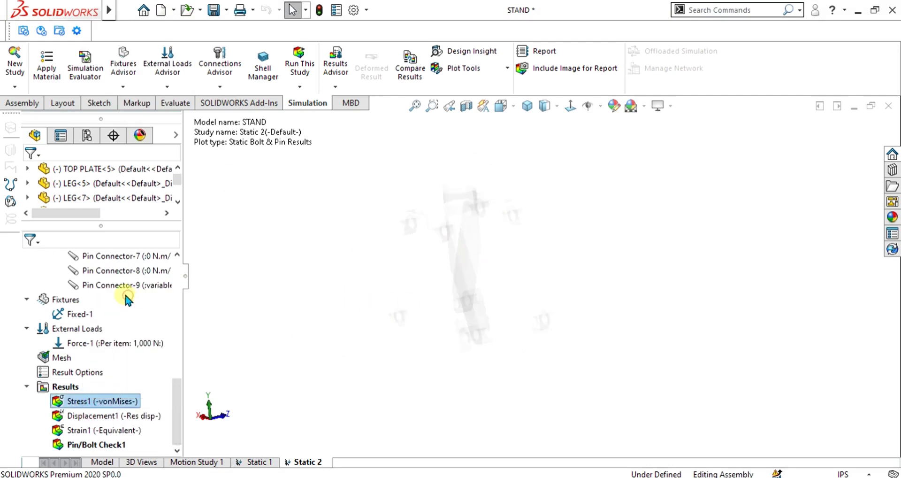
pyautogui.moveTo(461, 273)
pyautogui.mouseDown(button='middle')
pyautogui.moveTo(529, 262)
pyautogui.moveTo(533, 251)
pyautogui.moveTo(460, 240)
pyautogui.moveTo(453, 261)
pyautogui.mouseUp(button='middle')
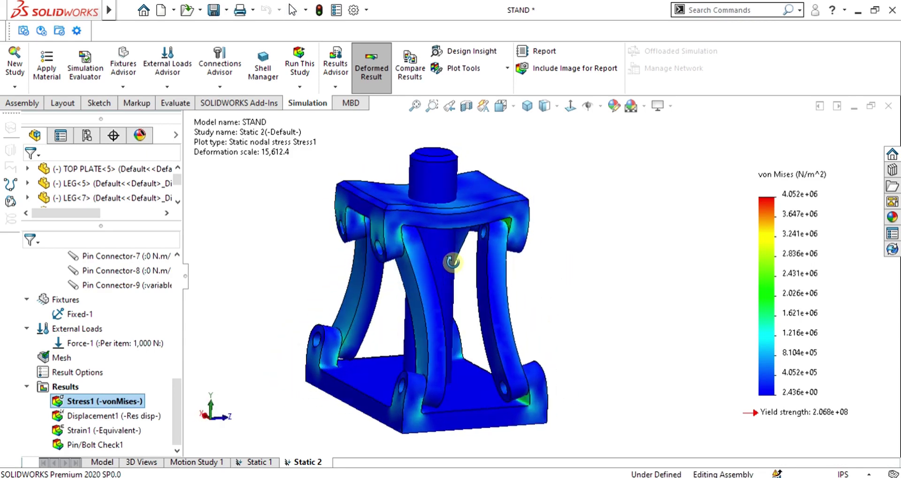
pyautogui.scroll(2, 448, 262)
# Define a Factor of Safety distribution plot for all bodies using the Max von Mises Stress criterion with yield strength as stress limit
pyautogui.rightClick(63, 390)
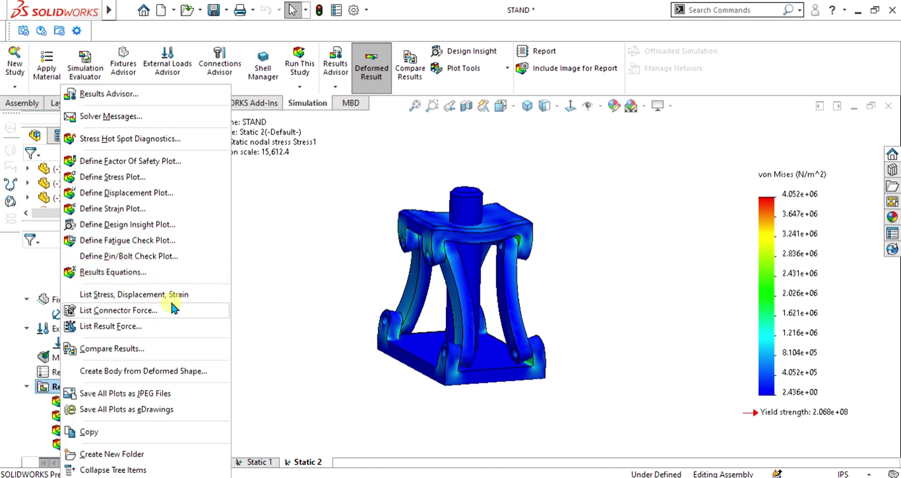
pyautogui.click(132, 162)
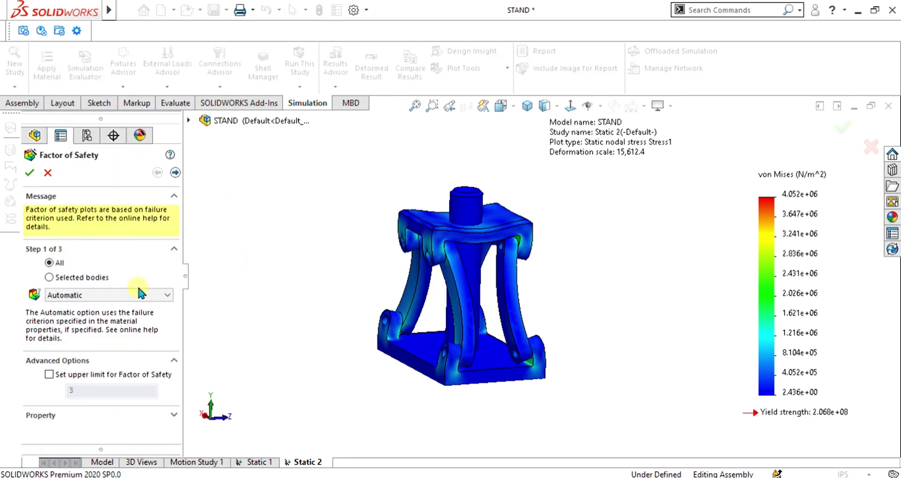
pyautogui.click(87, 296)
pyautogui.click(82, 306)
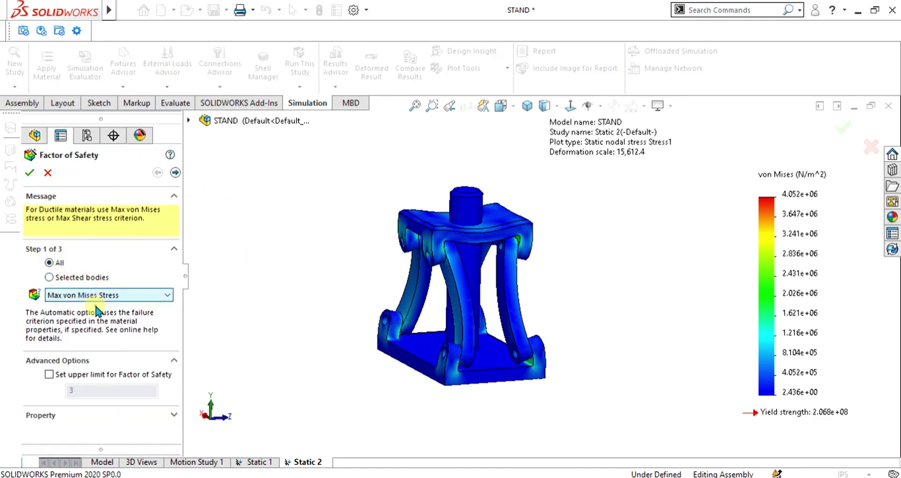
pyautogui.click(176, 173)
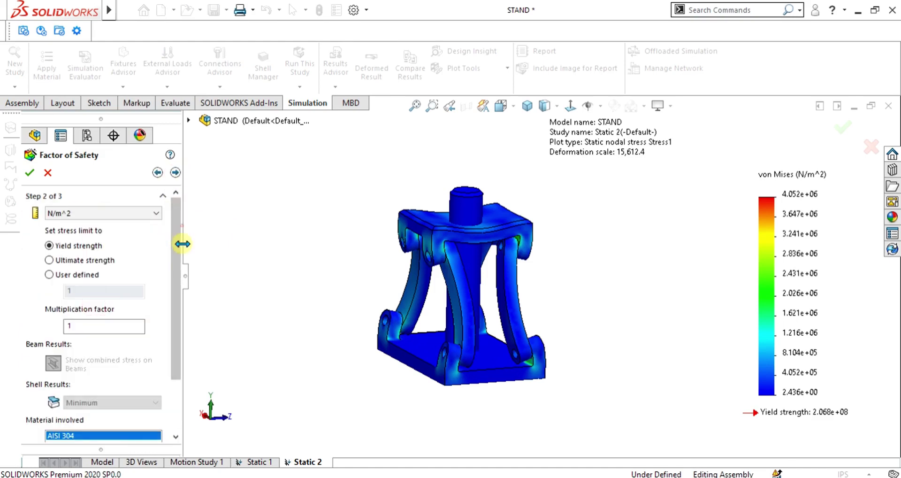
pyautogui.moveTo(174, 241)
pyautogui.mouseDown()
pyautogui.moveTo(177, 304)
pyautogui.moveTo(164, 231)
pyautogui.mouseUp()
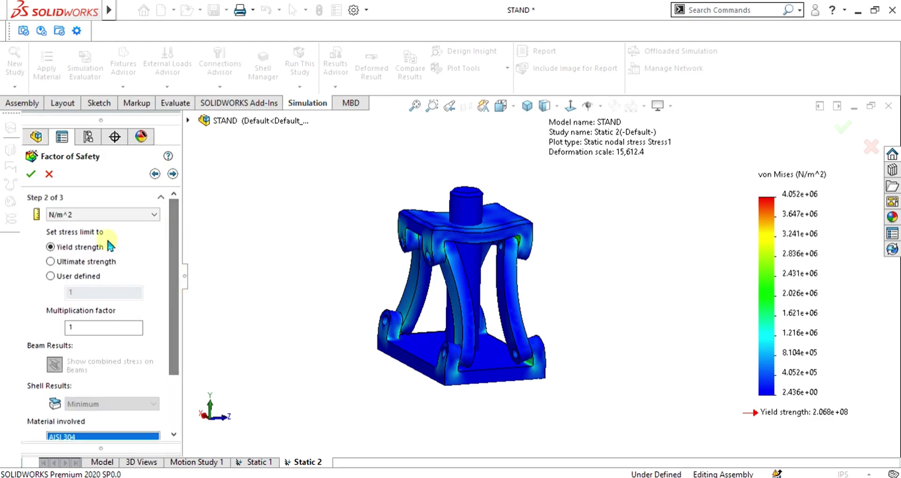
pyautogui.click(172, 173)
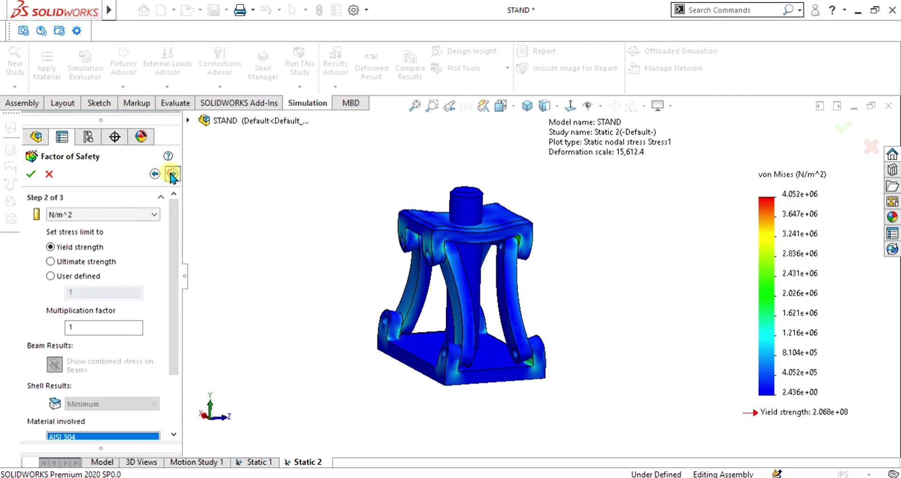
pyautogui.click(33, 173)
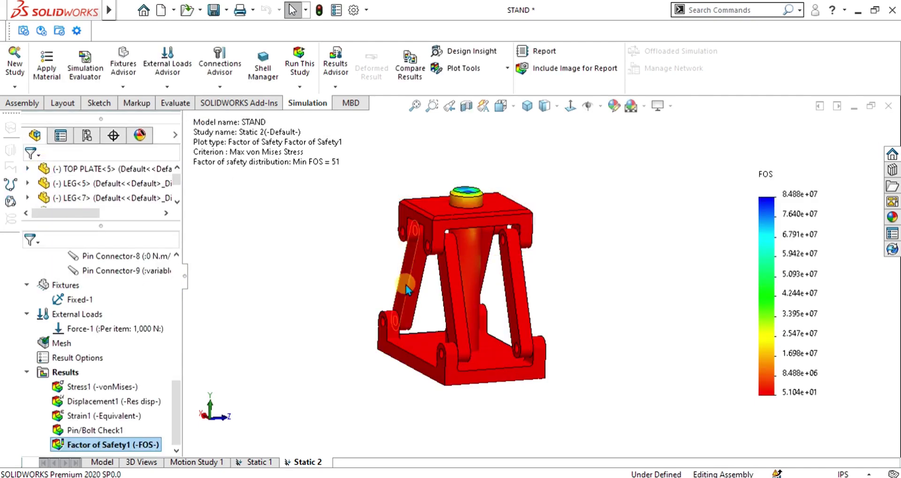
# Switch the number format of the factor of safety plot's legend to plain decimal notation
pyautogui.scroll(-2, 716, 285)
pyautogui.rightClick(94, 444)
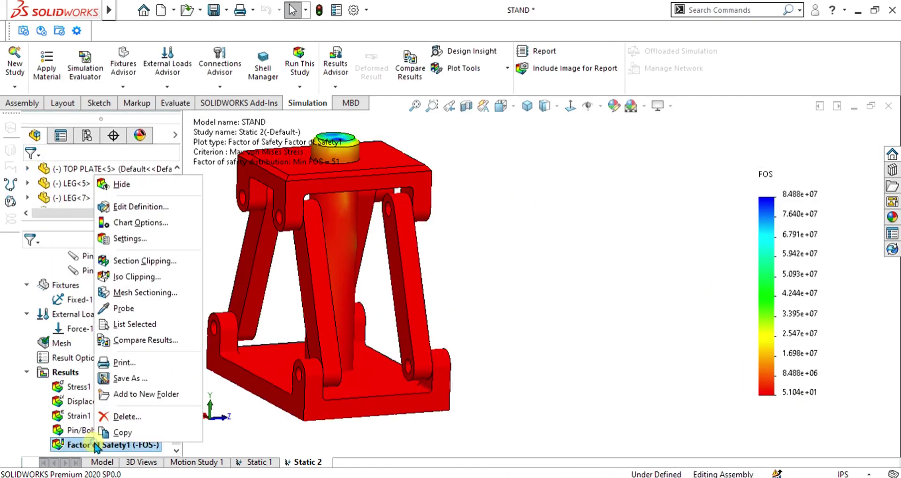
pyautogui.click(133, 219)
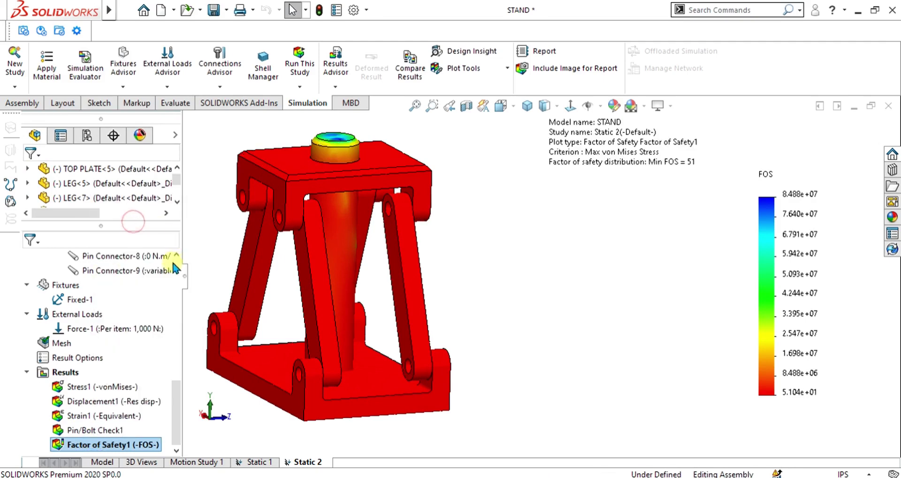
pyautogui.moveTo(177, 242)
pyautogui.mouseDown()
pyautogui.moveTo(184, 351)
pyautogui.moveTo(184, 232)
pyautogui.mouseUp()
pyautogui.click(96, 359)
pyautogui.click(70, 373)
pyautogui.click(35, 195)
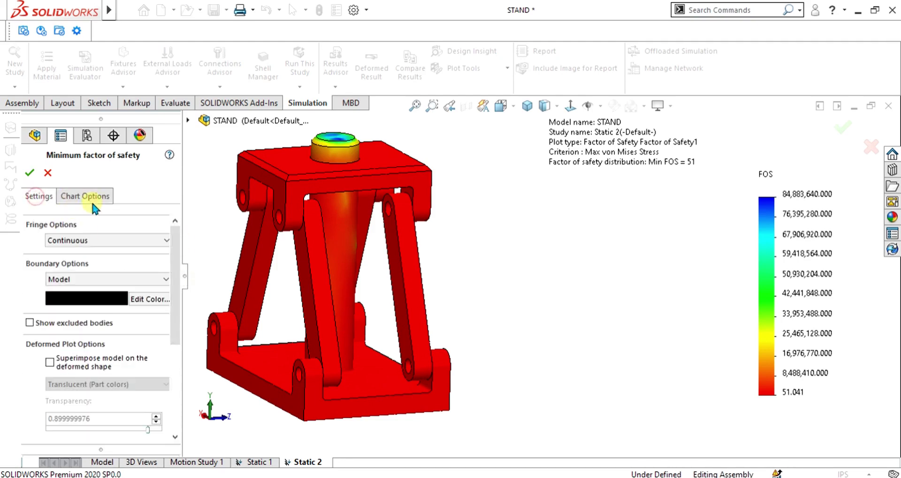
# Turn on the minimum and maximum annotations for the factor of safety plot and apply the chart options
pyautogui.click(82, 198)
pyautogui.moveTo(172, 288); pyautogui.dragTo(174, 244)
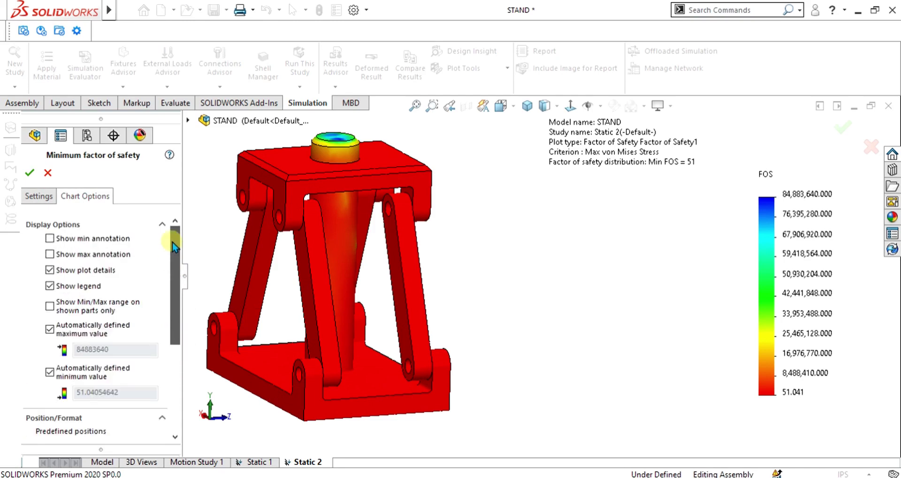
pyautogui.click(52, 254)
pyautogui.click(49, 238)
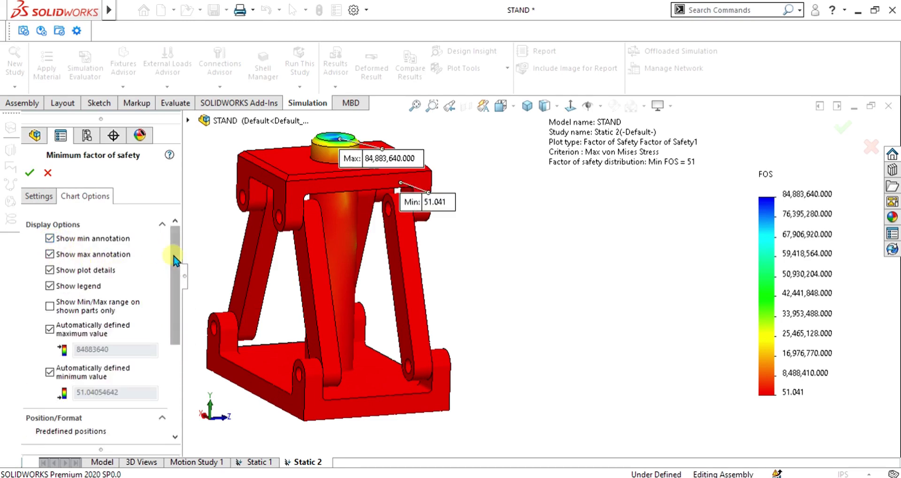
pyautogui.moveTo(177, 241); pyautogui.dragTo(131, 217)
pyautogui.click(31, 170)
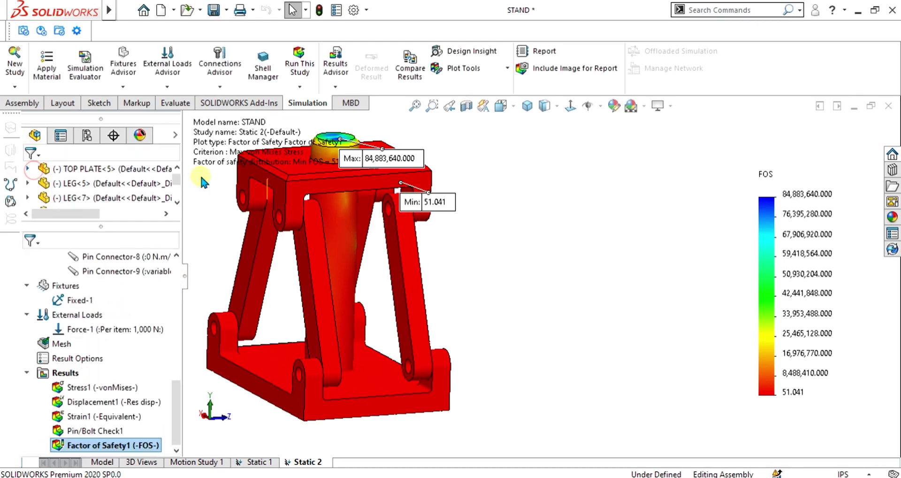
# Move the Max and Min factor of safety annotations away from the stand so they no longer cover it
pyautogui.scroll(2, 476, 244)
pyautogui.moveTo(430, 195); pyautogui.dragTo(494, 123)
pyautogui.moveTo(469, 228); pyautogui.dragTo(544, 292)
# Highlight Pin Connector-1 from the Static 2 connectors to examine its location on the stand
pyautogui.moveTo(177, 401); pyautogui.dragTo(177, 328)
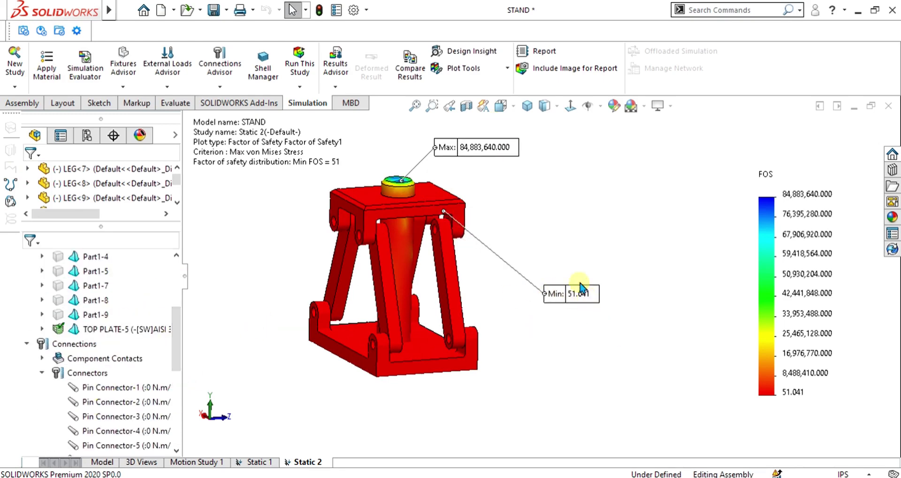
pyautogui.scroll(-3, 492, 337)
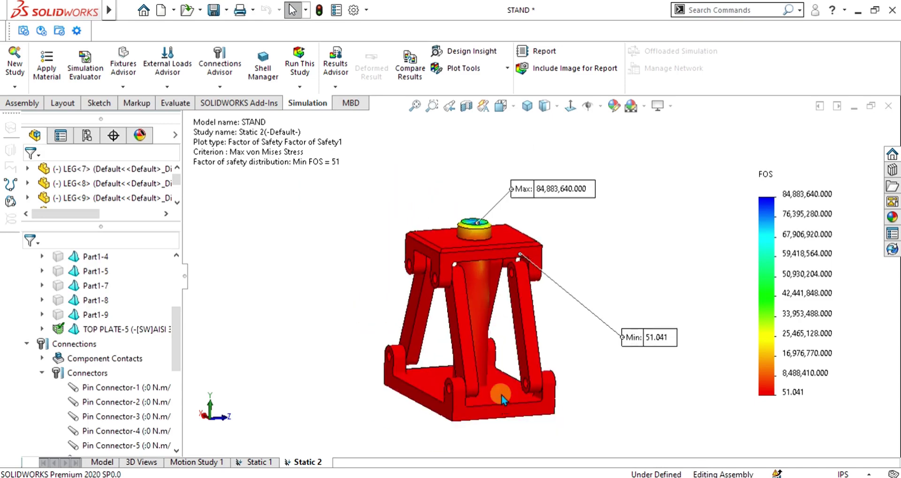
pyautogui.scroll(-3, 495, 347)
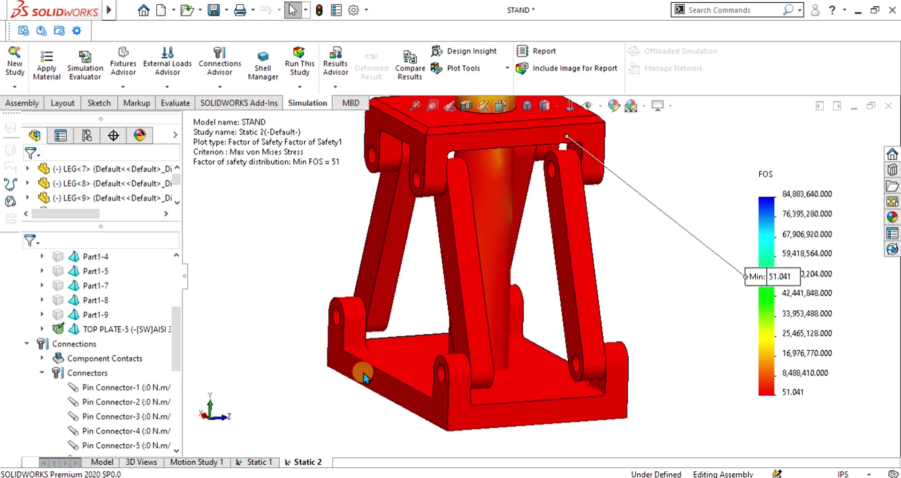
pyautogui.click(111, 387)
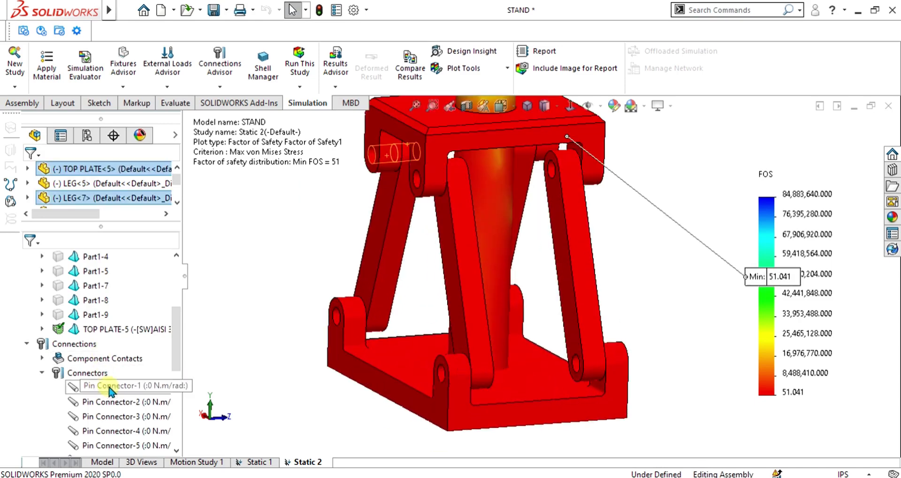
# Switch to the Static 1 study and examine the stand's top plate and leg joints
pyautogui.click(257, 461)
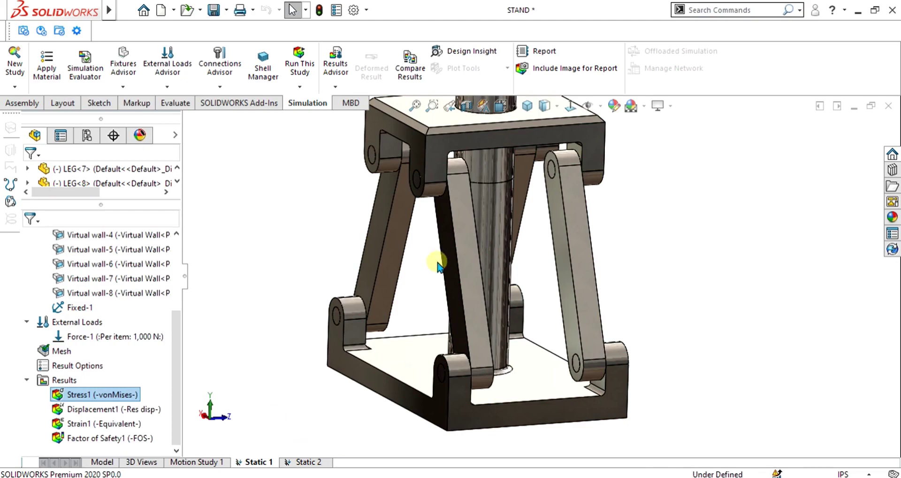
pyautogui.scroll(3, 437, 263)
pyautogui.scroll(-2, 503, 264)
pyautogui.scroll(2, 513, 258)
pyautogui.scroll(-2, 539, 260)
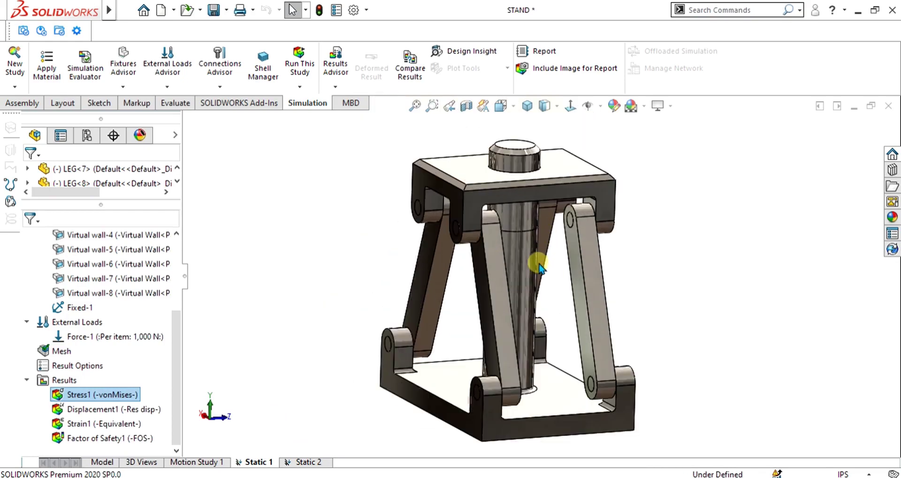
pyautogui.moveTo(503, 305); pyautogui.dragTo(498, 237, button='middle')
pyautogui.click(499, 237)
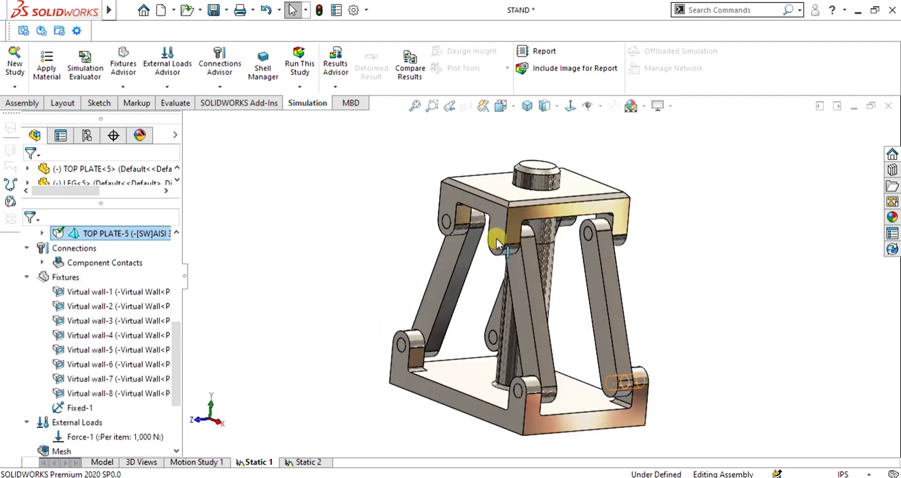